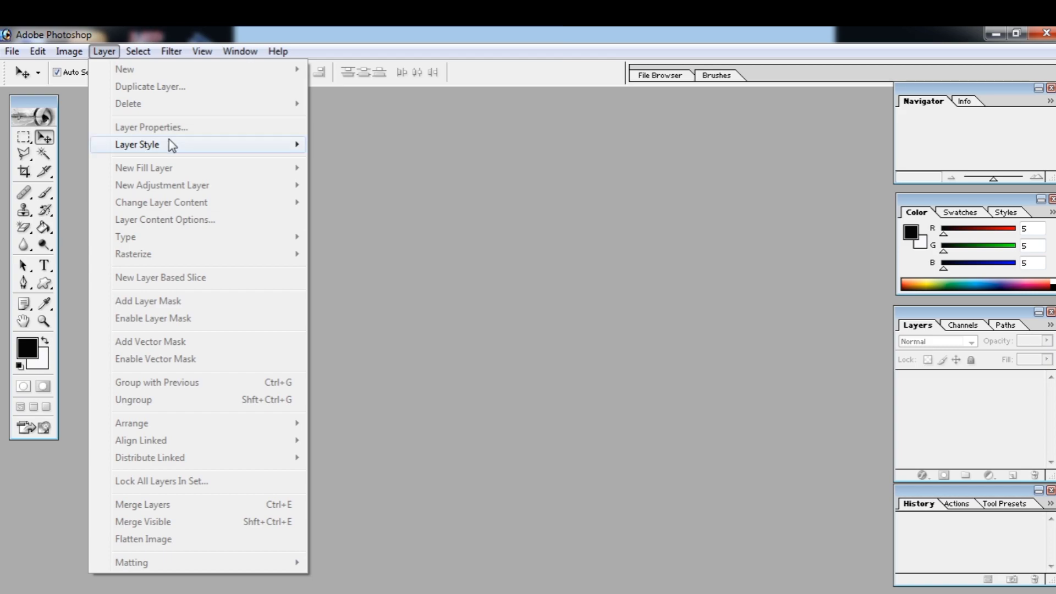
mouse_move(167, 146)
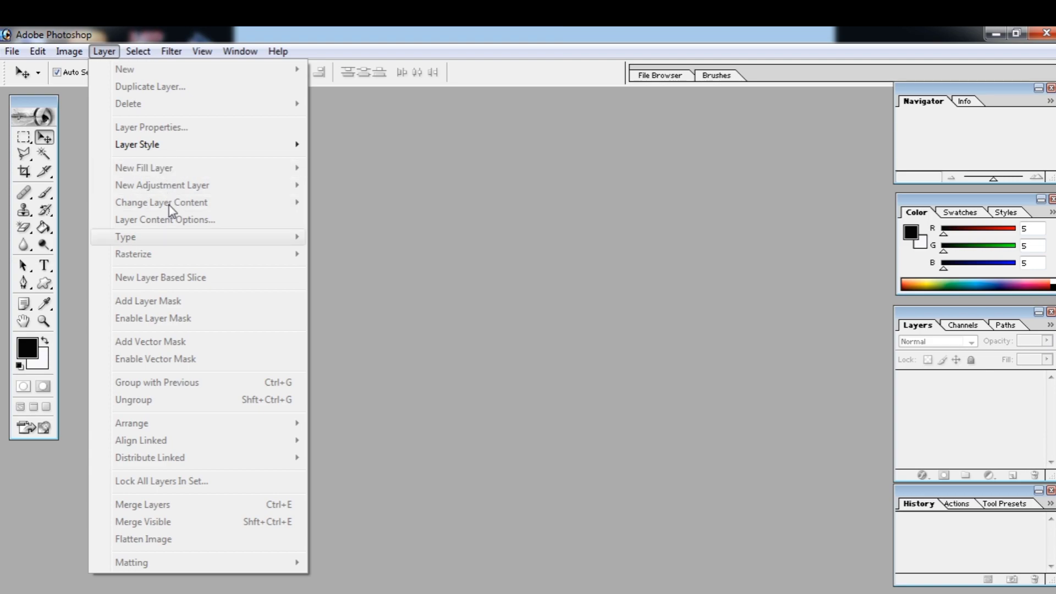
click(517, 264)
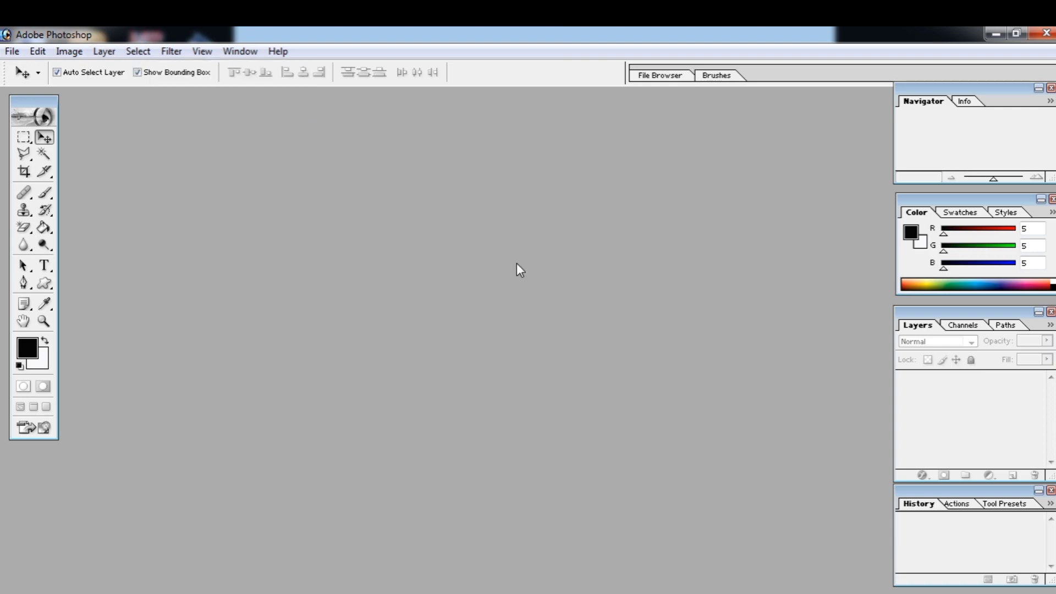
click(103, 53)
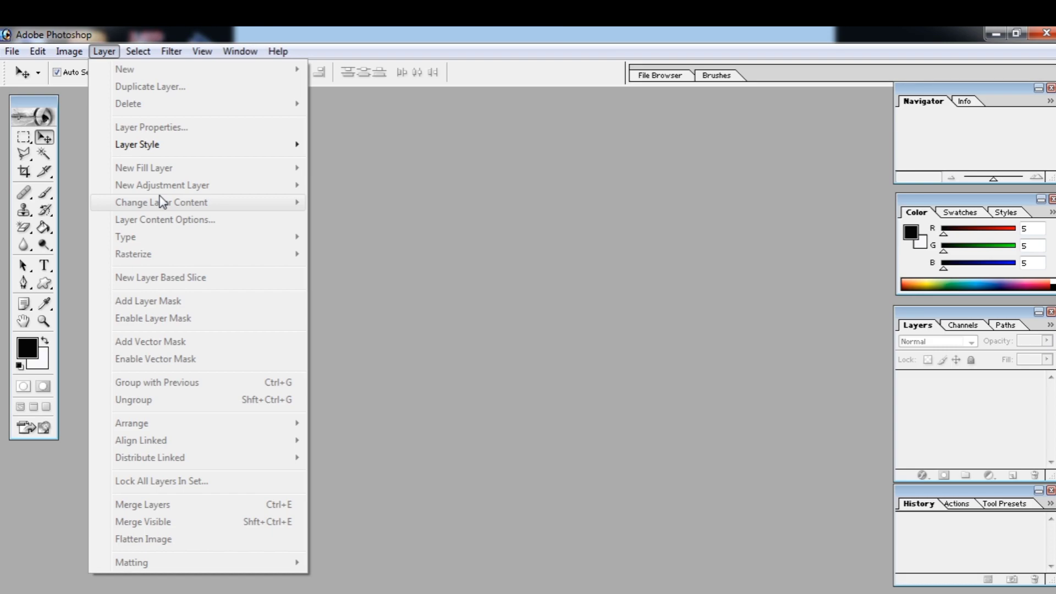
click(537, 325)
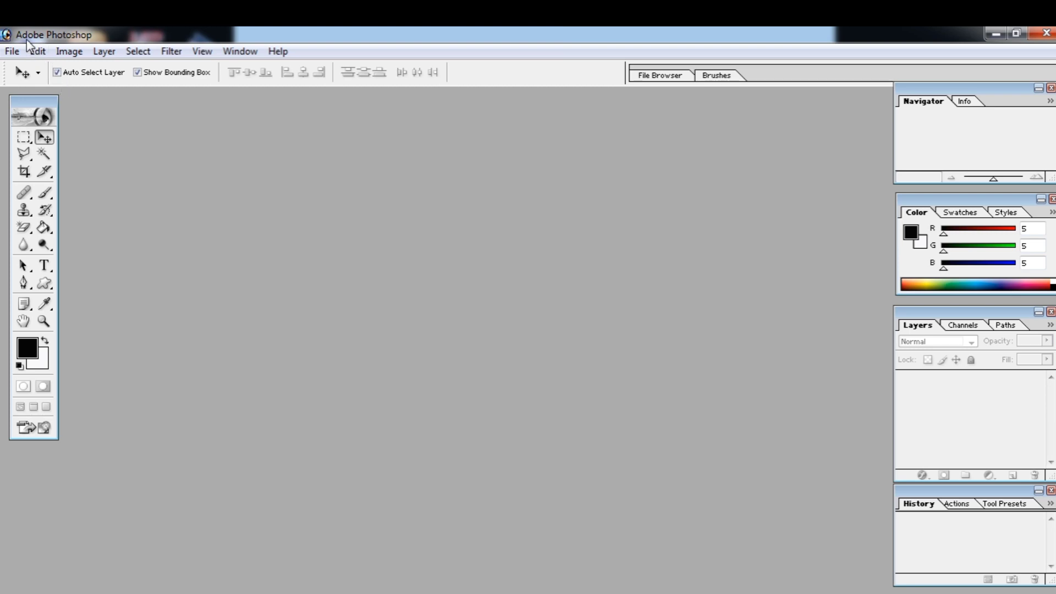
click(11, 51)
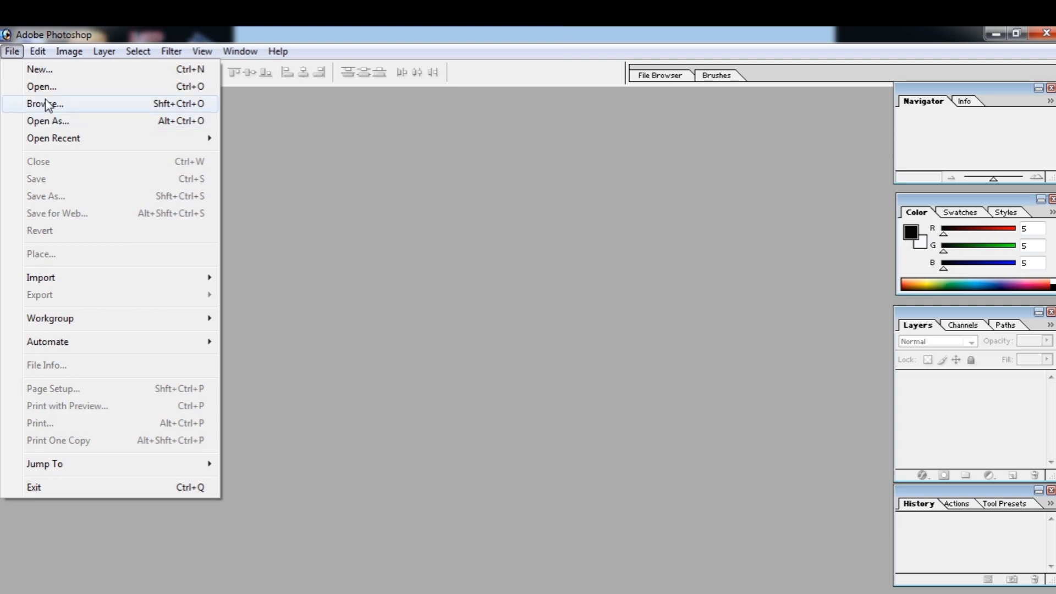
click(417, 277)
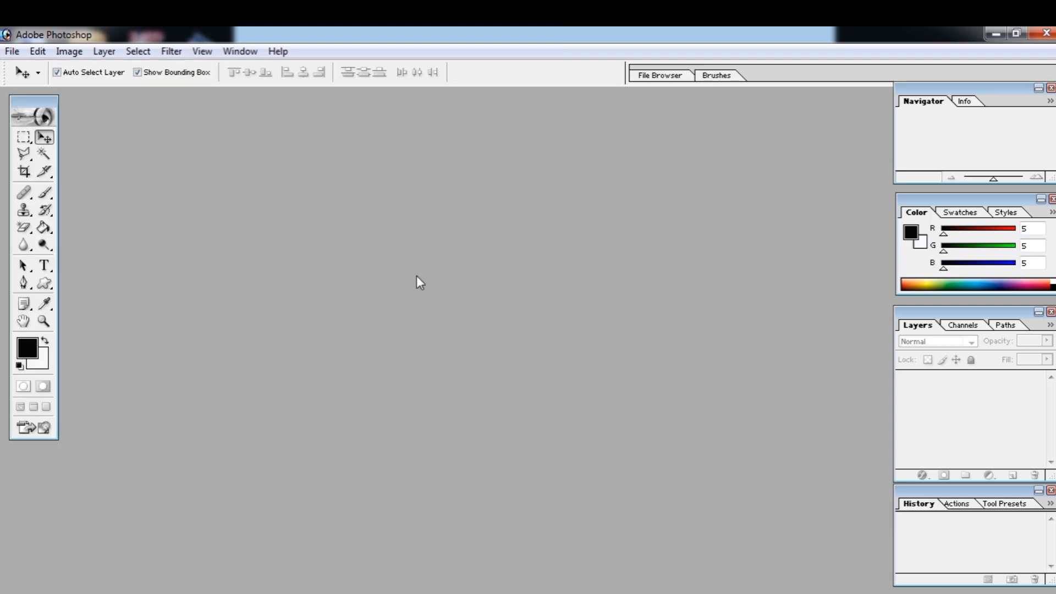
Open the Tulips picture from the Public Pictures folder and move its window toward the middle of the workspace.
double_click(377, 265)
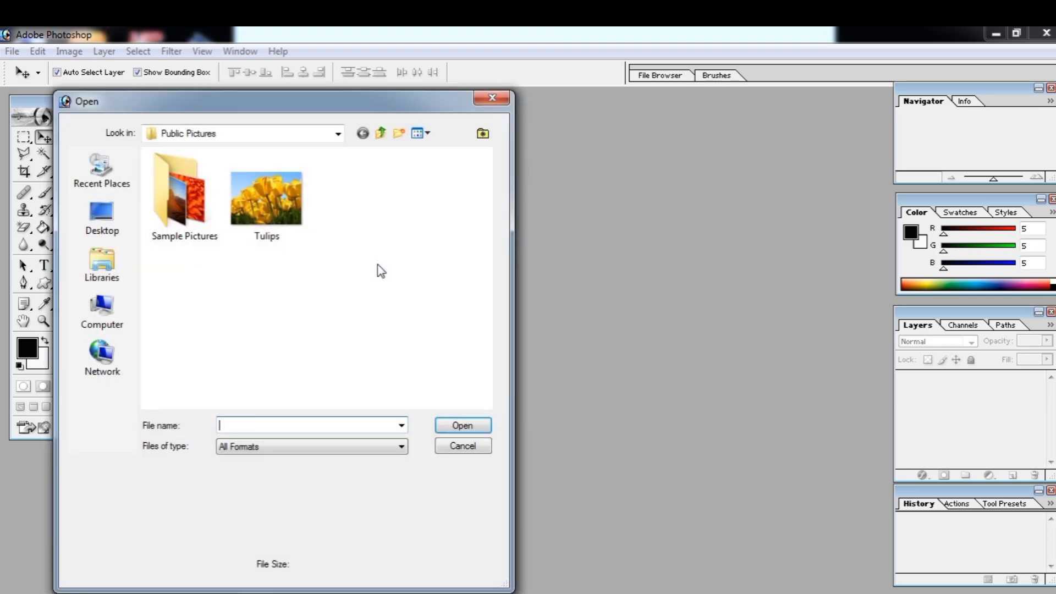
click(281, 203)
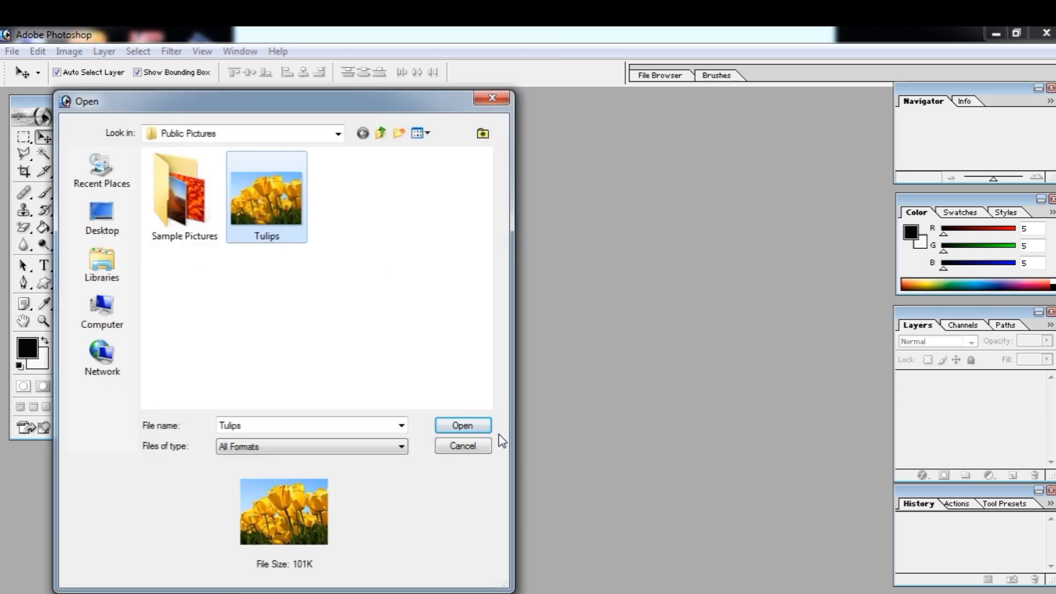
click(462, 427)
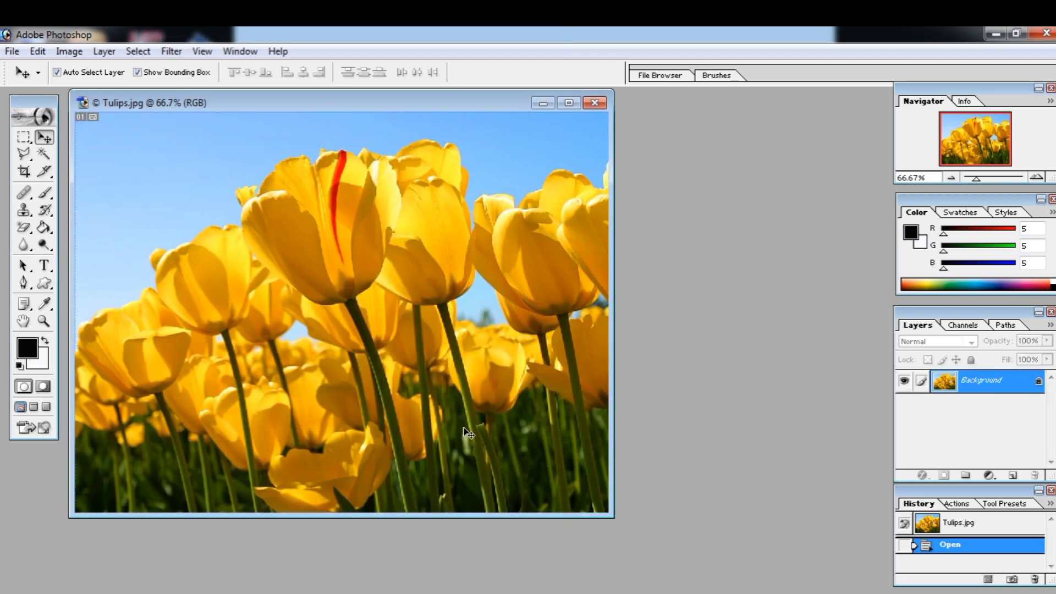
drag(320, 104, 409, 130)
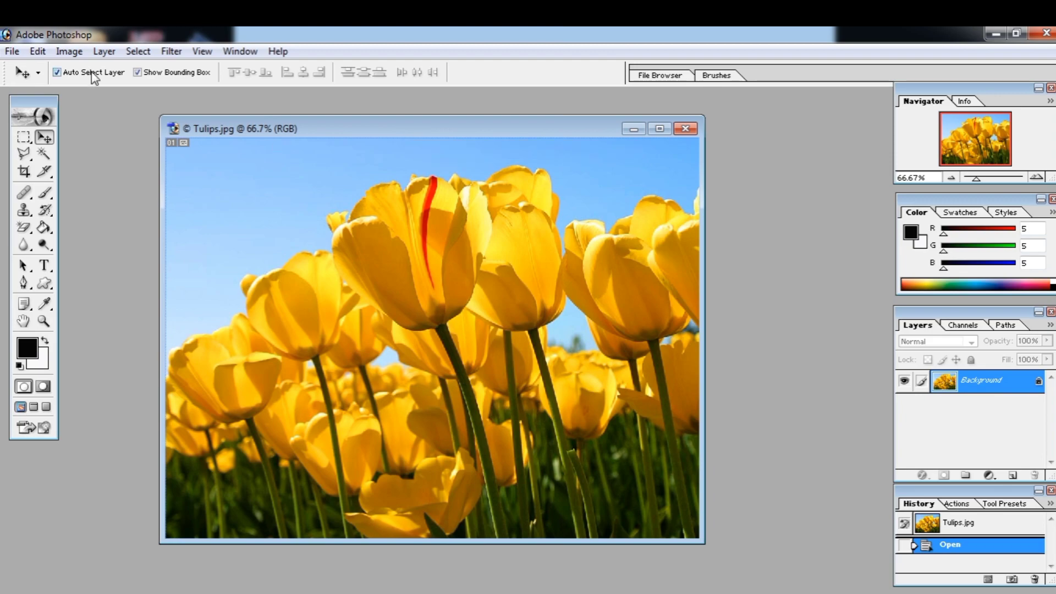
Add a solid color fill layer above the photo with label color None, Normal mode and 100% opacity.
click(98, 55)
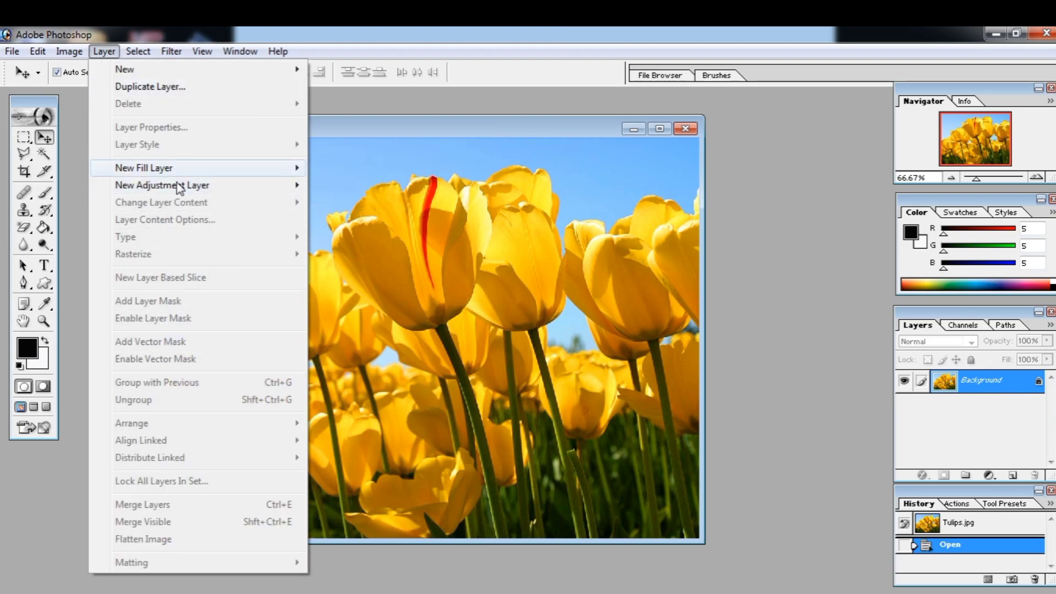
mouse_move(191, 187)
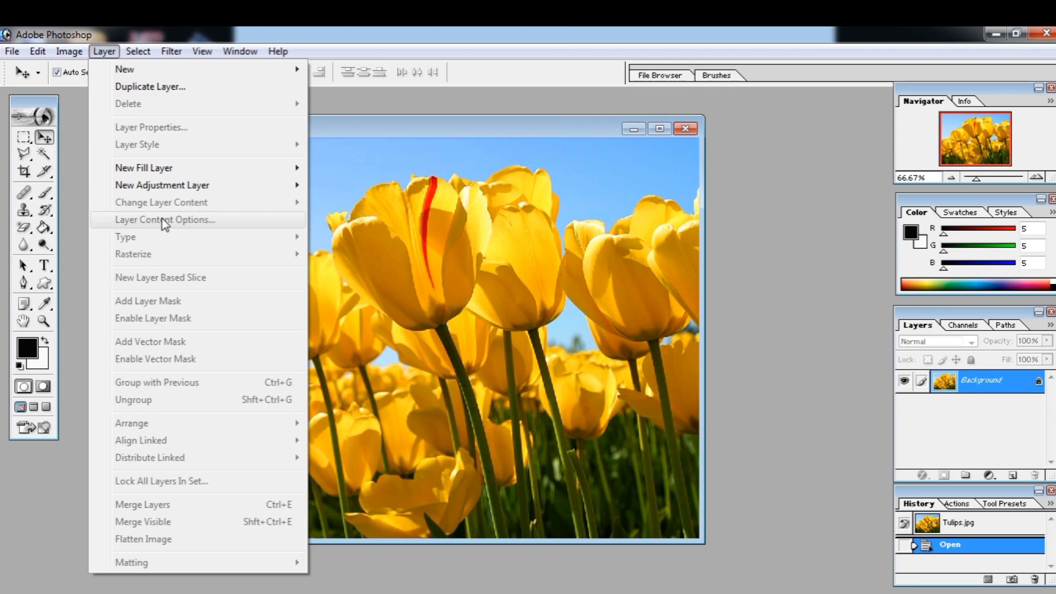
mouse_move(146, 173)
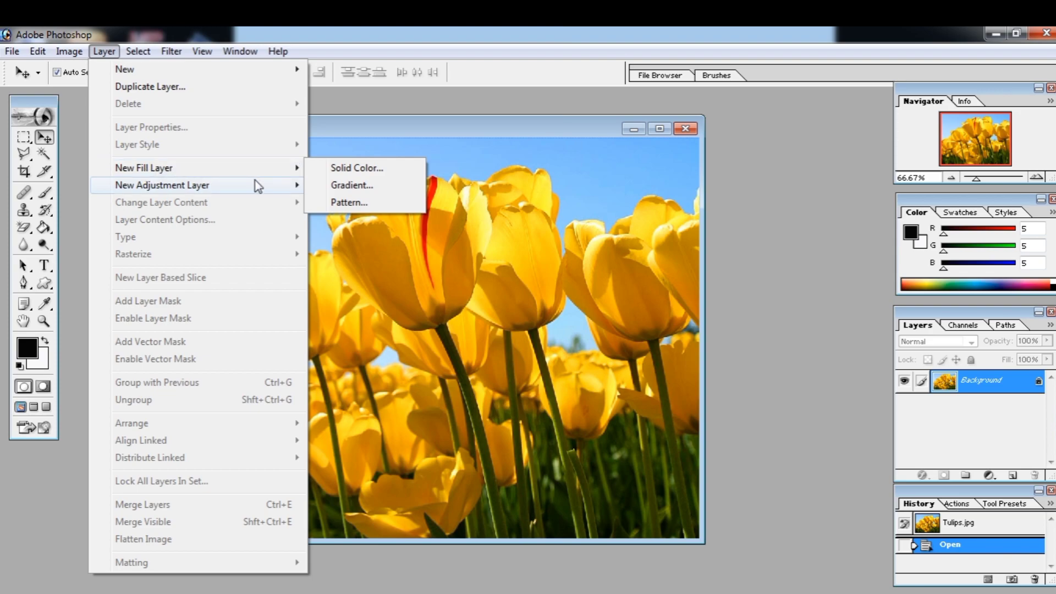
mouse_move(255, 181)
mouse_move(296, 176)
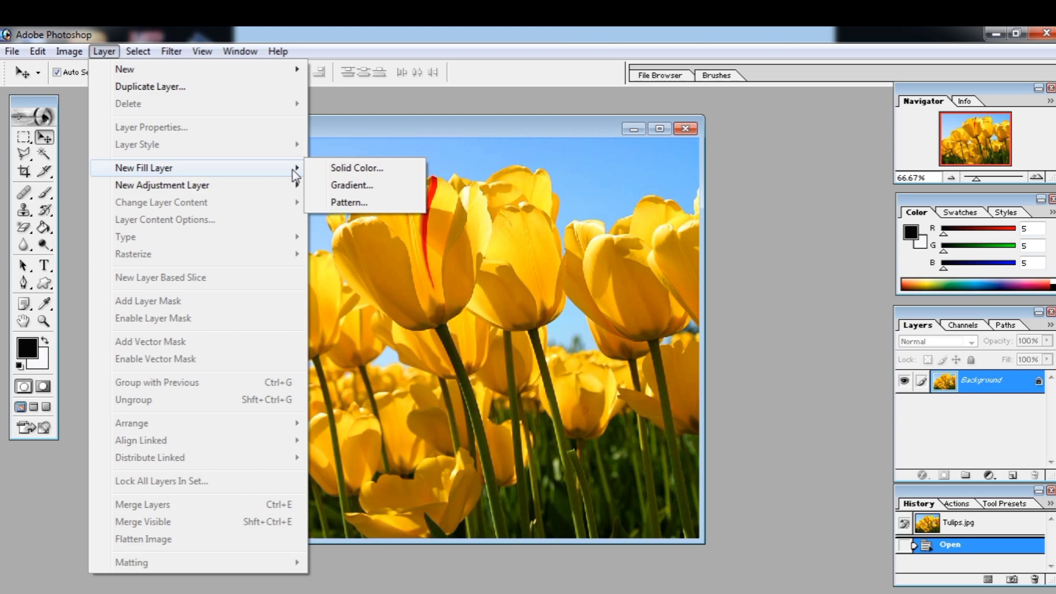
click(348, 168)
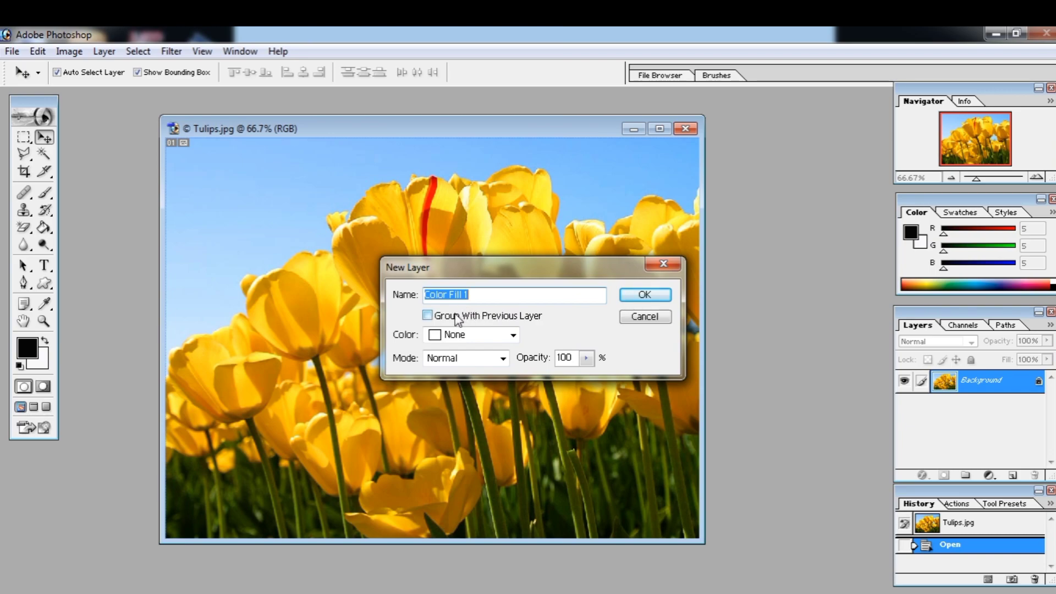
click(517, 336)
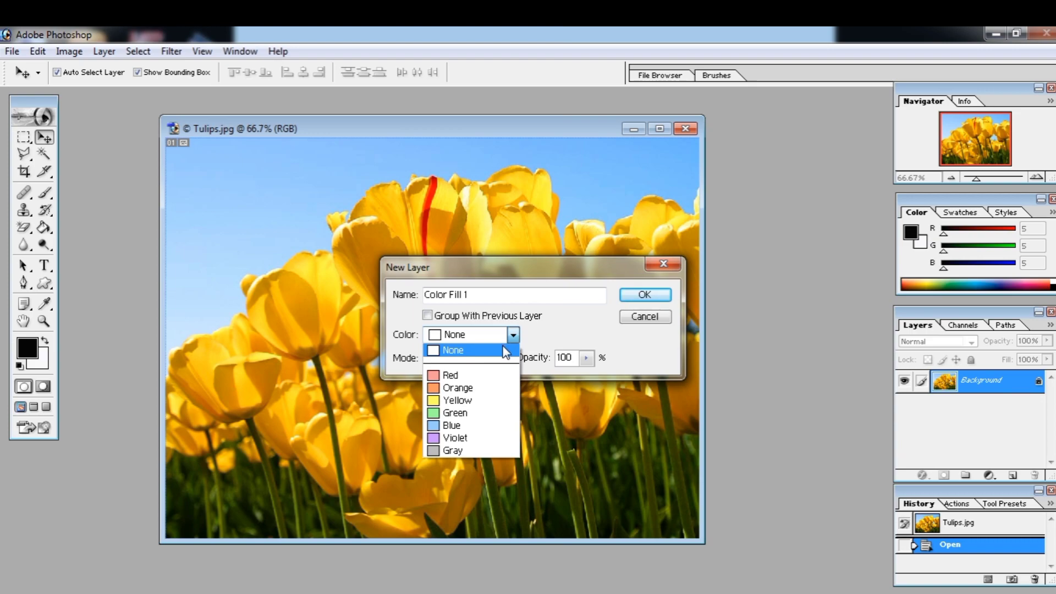
click(514, 334)
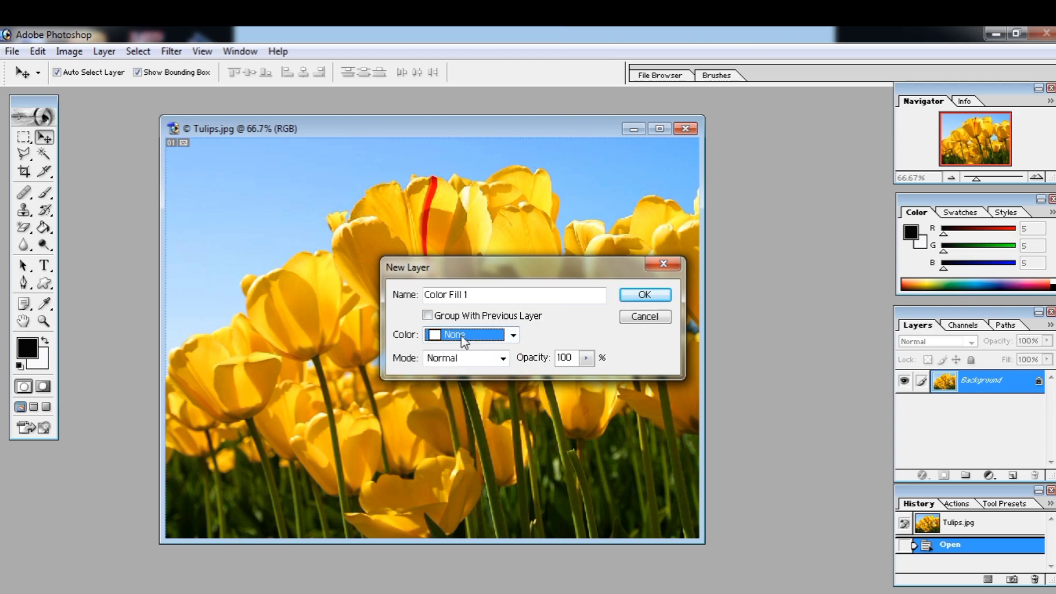
click(502, 359)
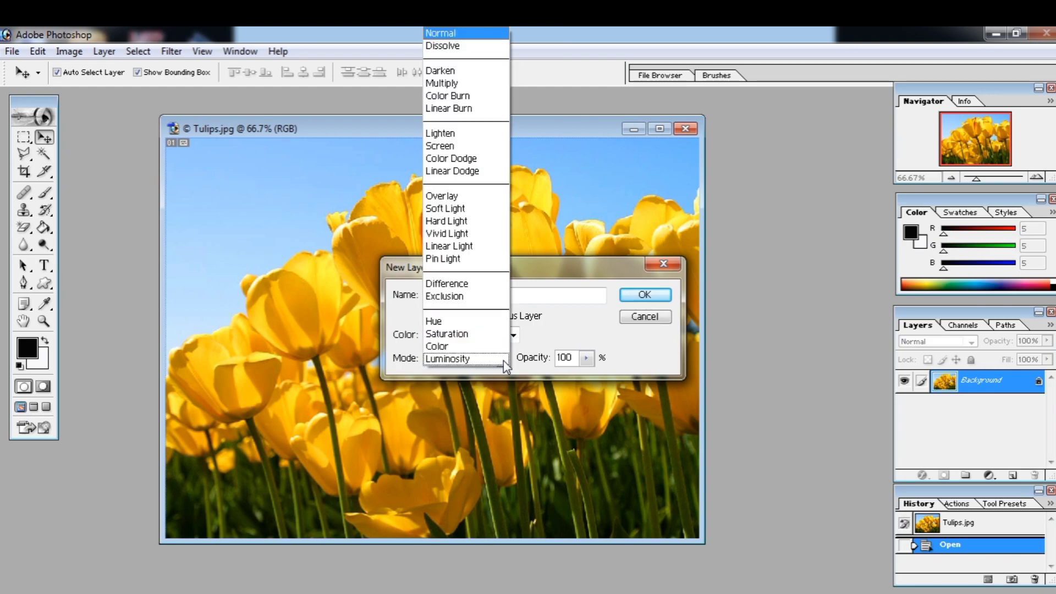
click(597, 293)
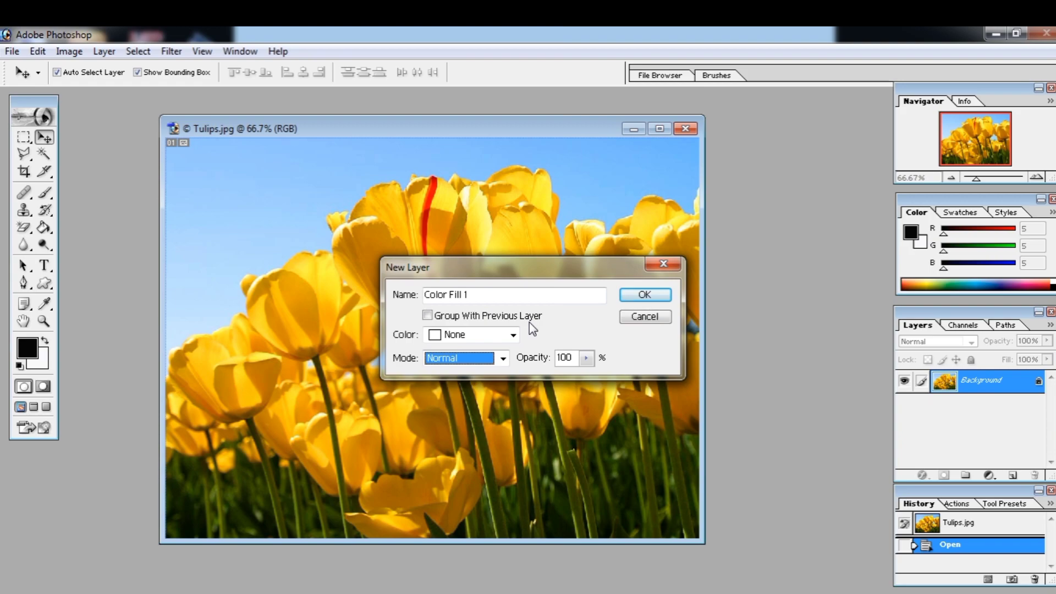
click(644, 297)
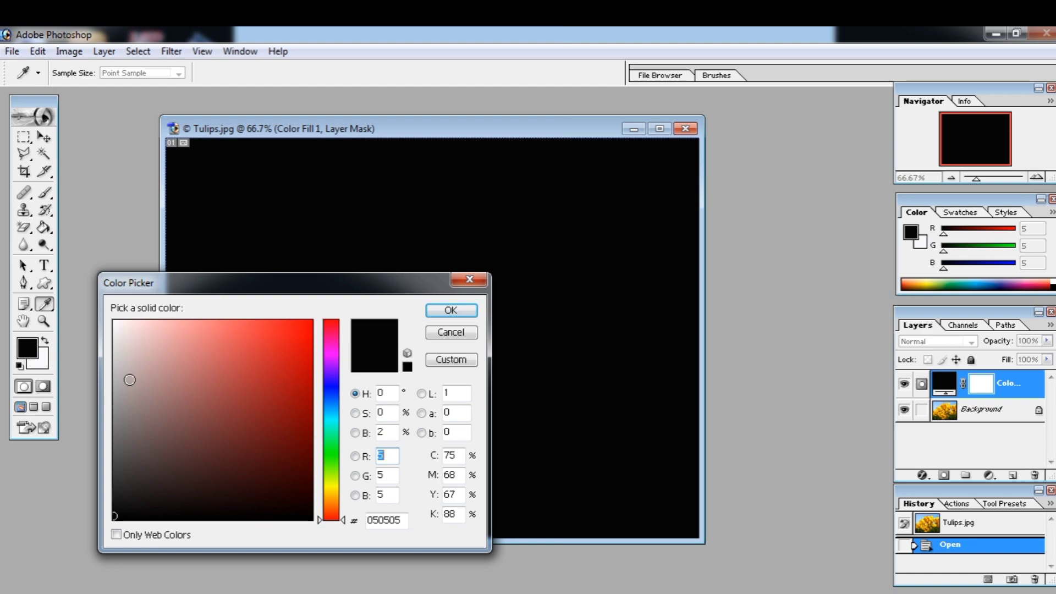
Choose red C70D0D as the new fill layer's solid color.
click(122, 409)
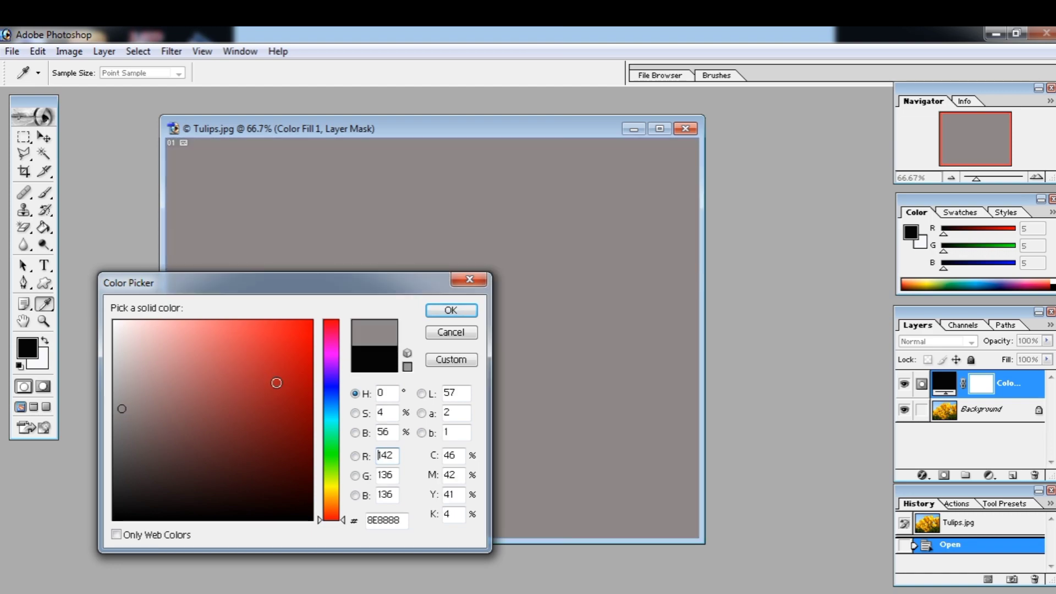
click(300, 364)
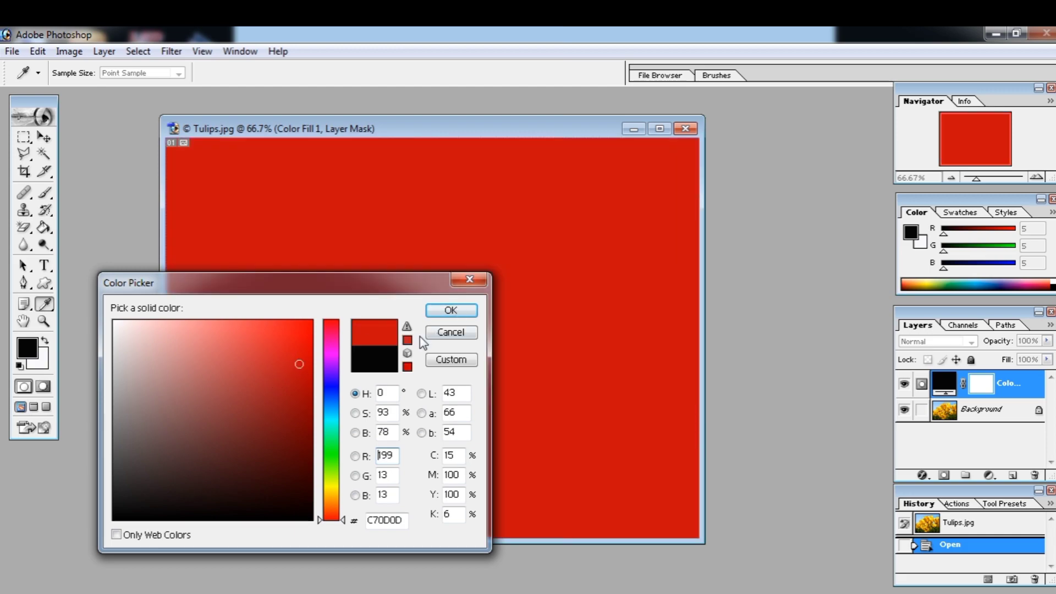
click(450, 312)
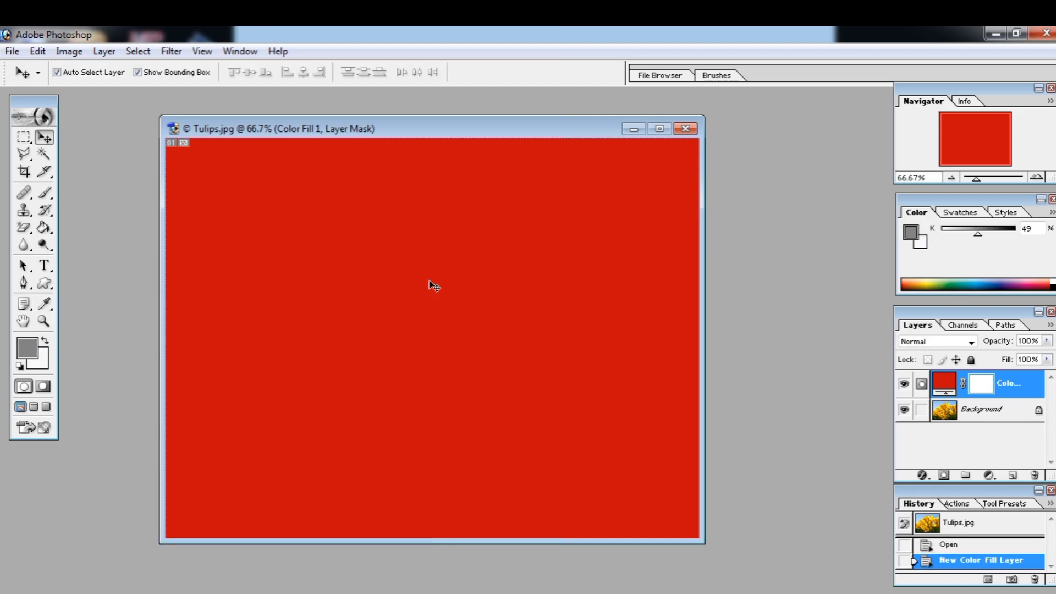
Change the fill layer's solid color to bright red F20C38.
right_click(379, 344)
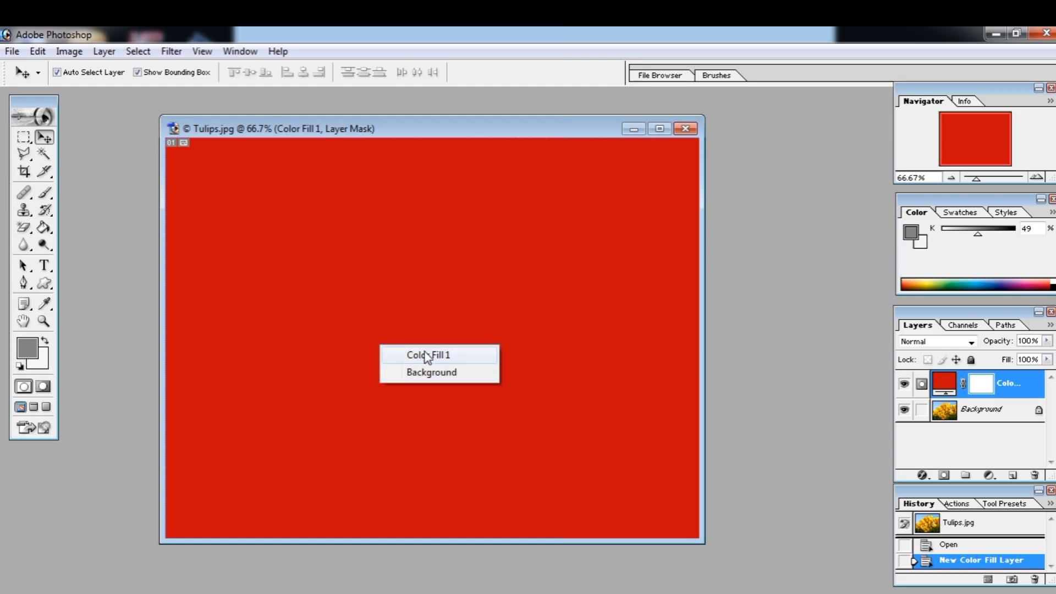
click(474, 291)
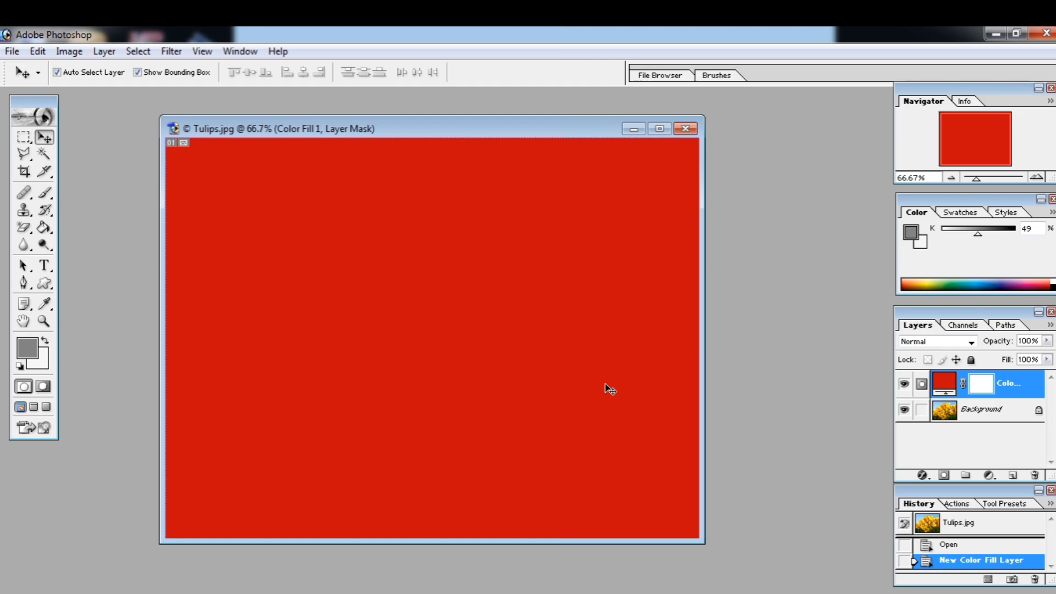
double_click(944, 389)
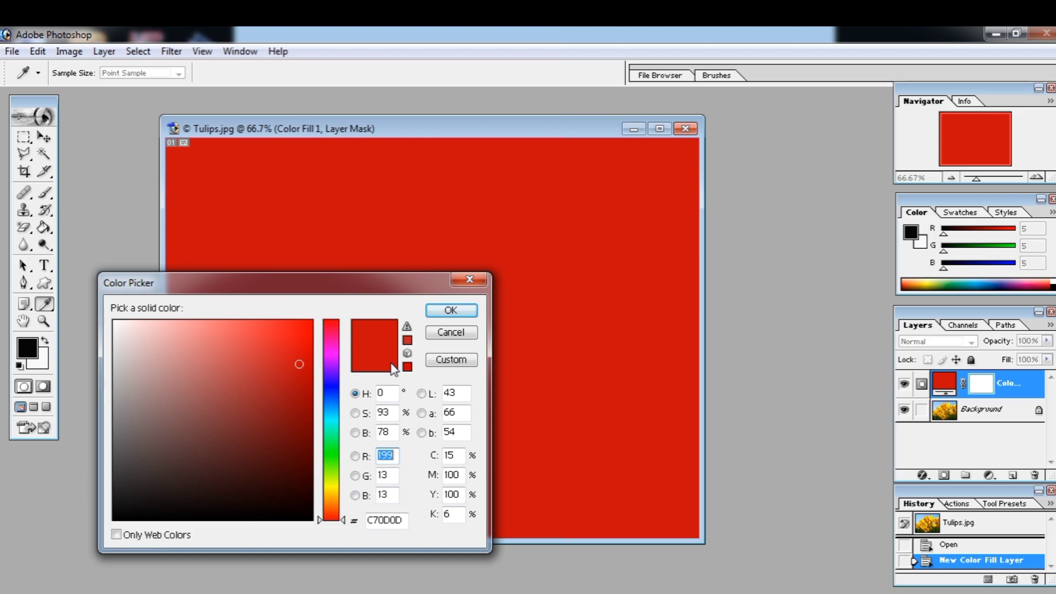
click(332, 394)
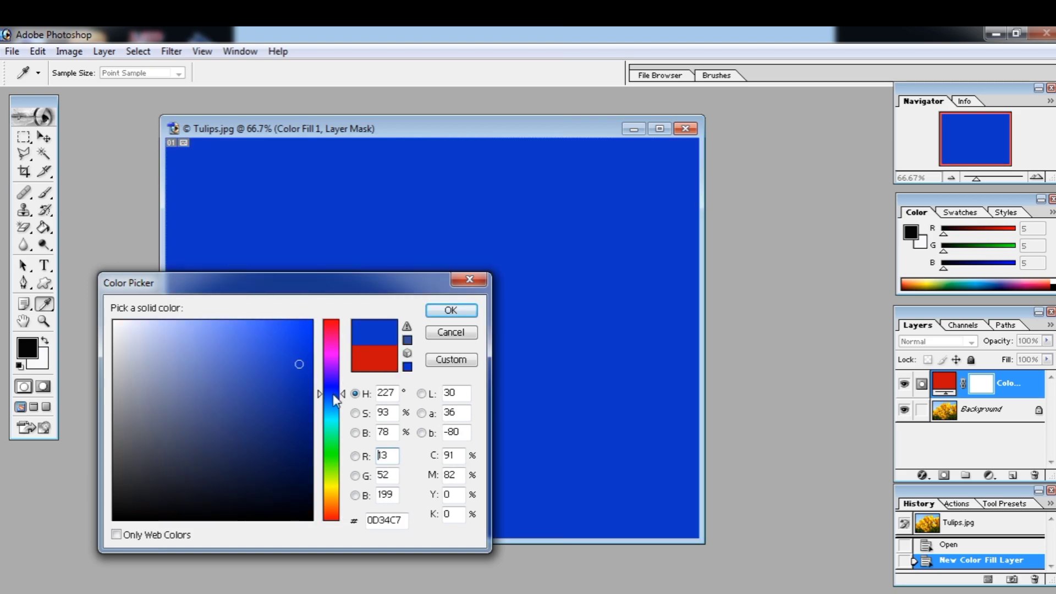
click(303, 330)
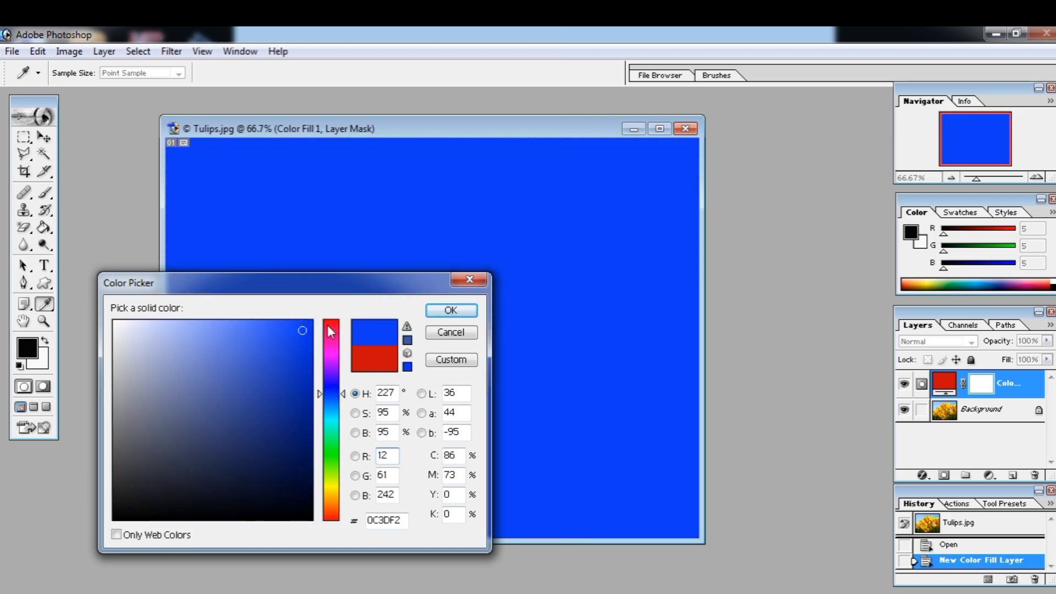
click(328, 326)
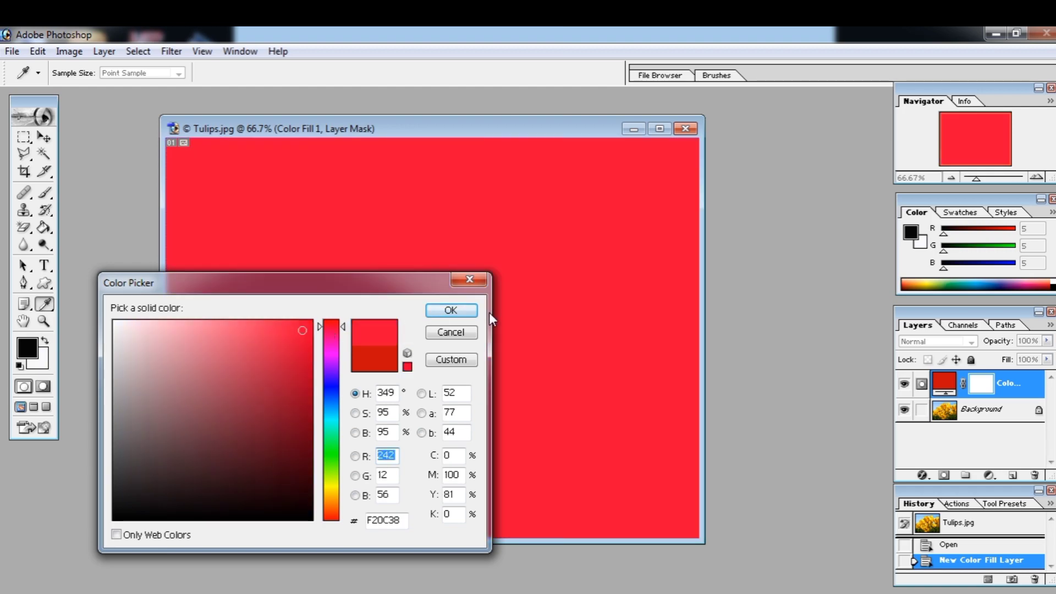
click(451, 311)
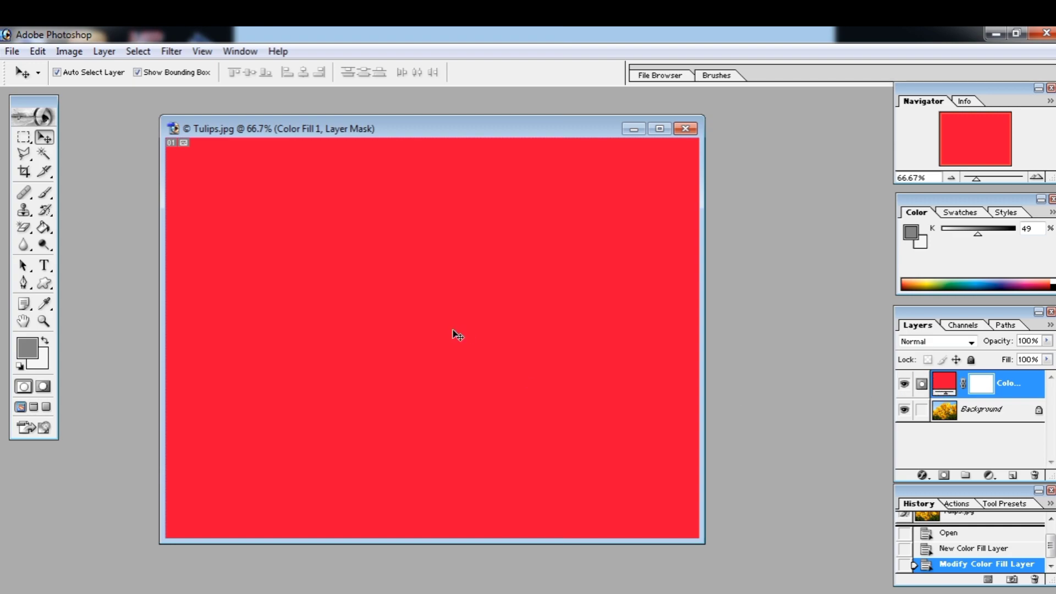
Using a 102 px soft brush, paint gray on the fill layer's mask to partly reveal the large tulip with the red streak and its surroundings.
click(104, 52)
click(523, 318)
click(46, 197)
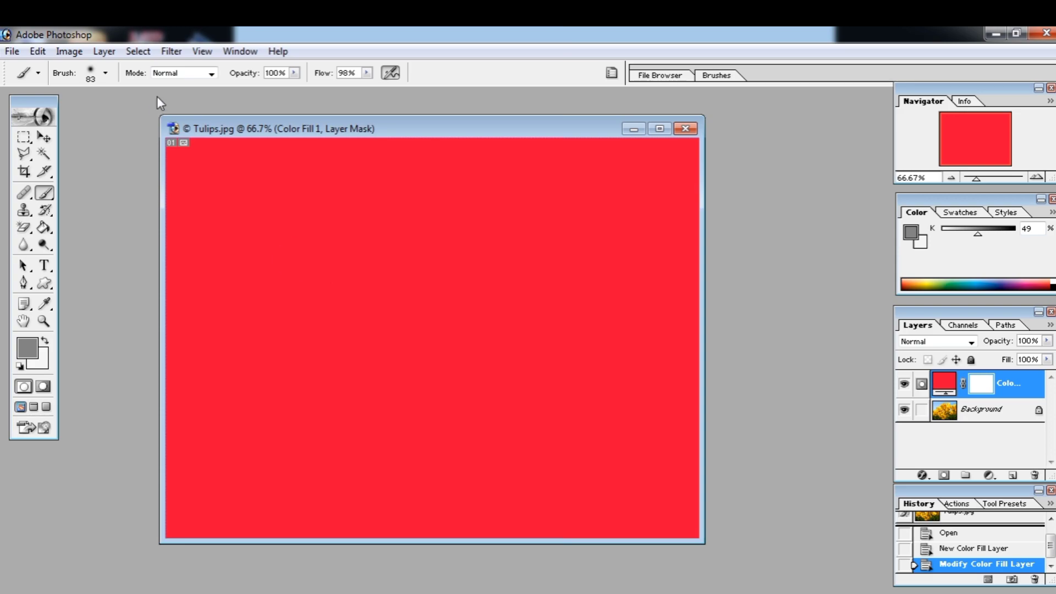
click(106, 73)
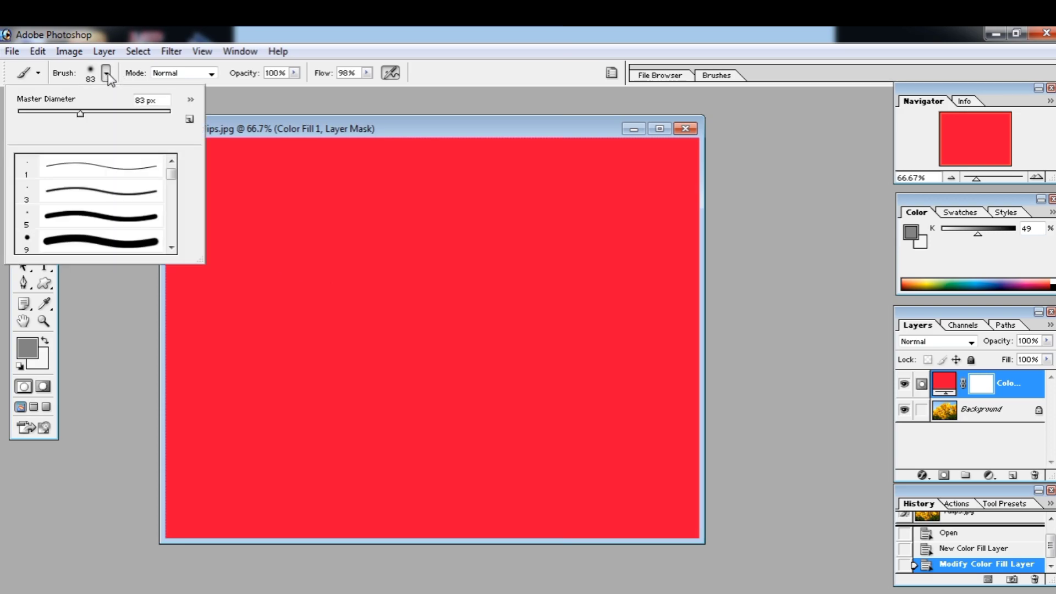
click(93, 112)
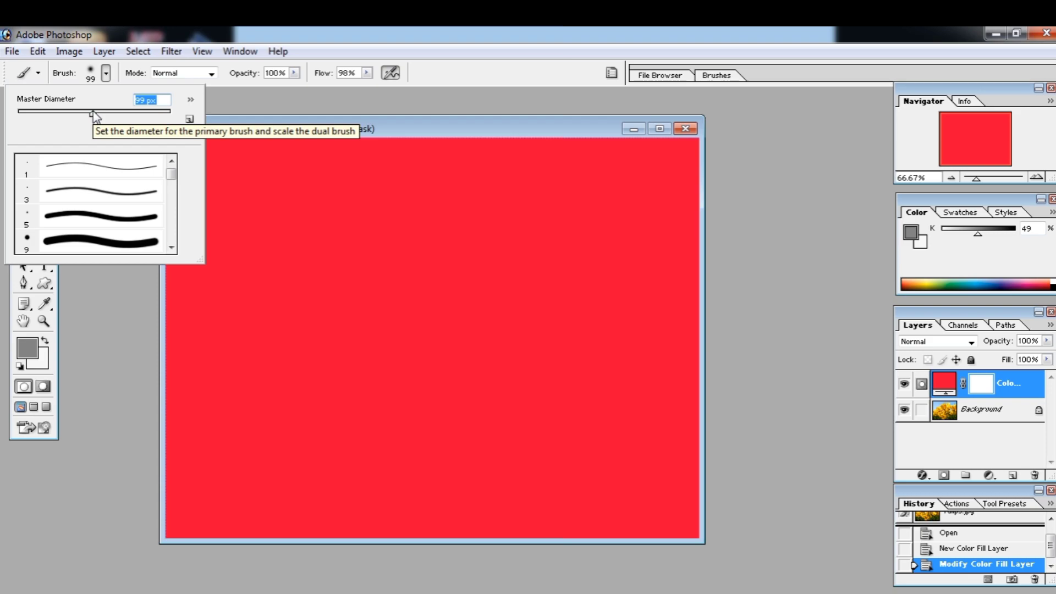
drag(93, 112, 95, 113)
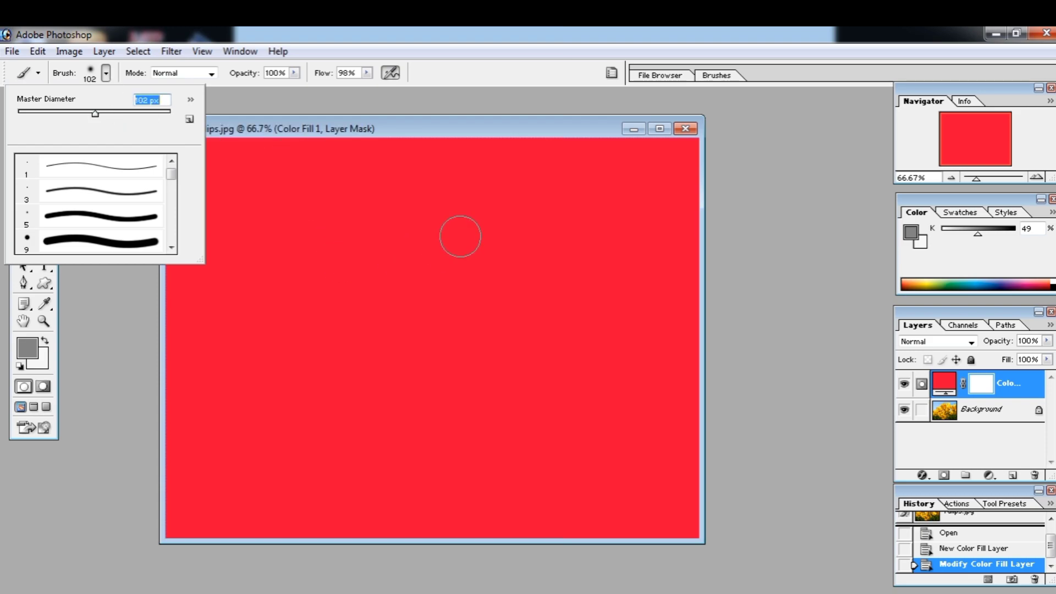
mouse_move(459, 236)
mouse_down()
mouse_move(411, 251)
mouse_move(419, 255)
mouse_move(367, 318)
mouse_move(445, 357)
mouse_move(462, 343)
mouse_move(490, 272)
mouse_move(423, 290)
mouse_move(441, 378)
mouse_move(503, 336)
mouse_move(474, 251)
mouse_move(452, 260)
mouse_move(400, 242)
mouse_move(370, 292)
mouse_move(366, 334)
mouse_move(412, 389)
mouse_move(365, 373)
mouse_move(335, 324)
mouse_move(363, 244)
mouse_move(416, 234)
mouse_move(455, 279)
mouse_move(470, 367)
mouse_move(346, 293)
mouse_move(448, 279)
mouse_move(396, 345)
mouse_move(385, 199)
mouse_move(418, 181)
mouse_move(456, 254)
mouse_move(473, 251)
mouse_move(525, 335)
mouse_move(512, 369)
mouse_move(454, 377)
mouse_up()
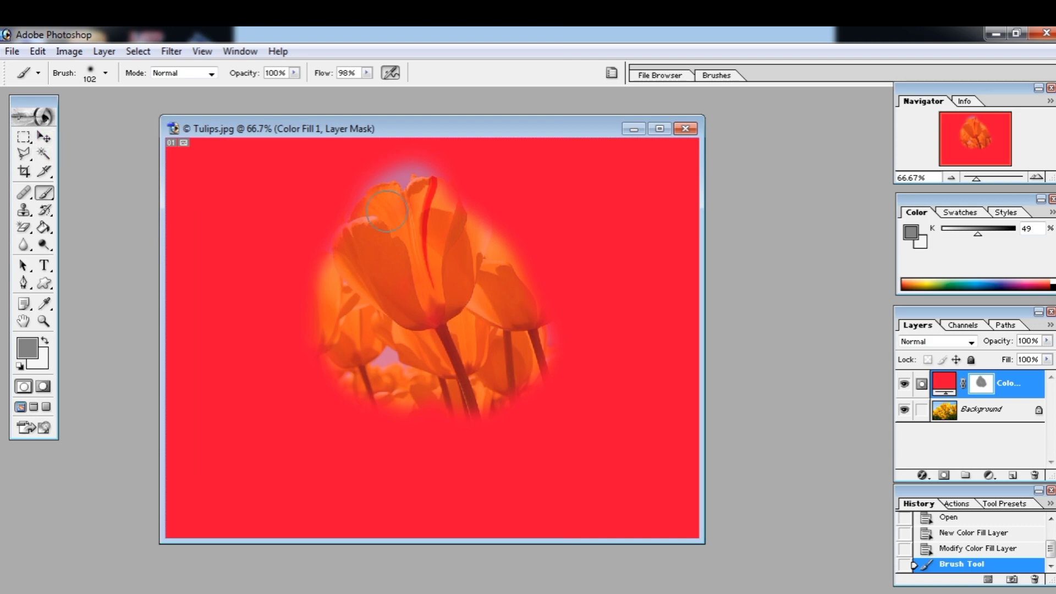
Move the solid color fill layer to shift its mask's revealed area around the large tulip and back over the surrounding flowers.
click(48, 141)
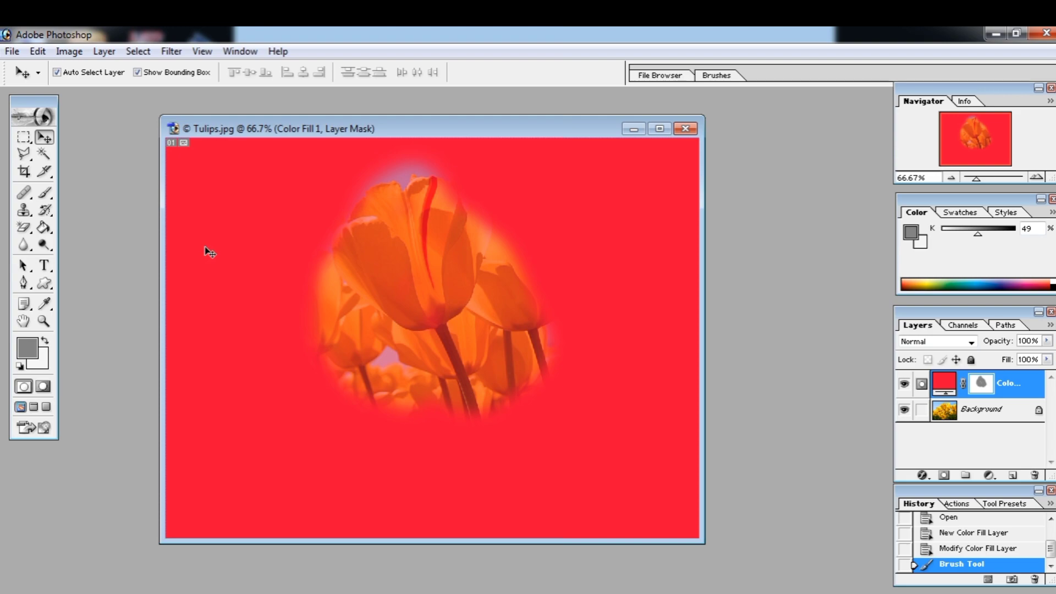
drag(520, 313, 486, 309)
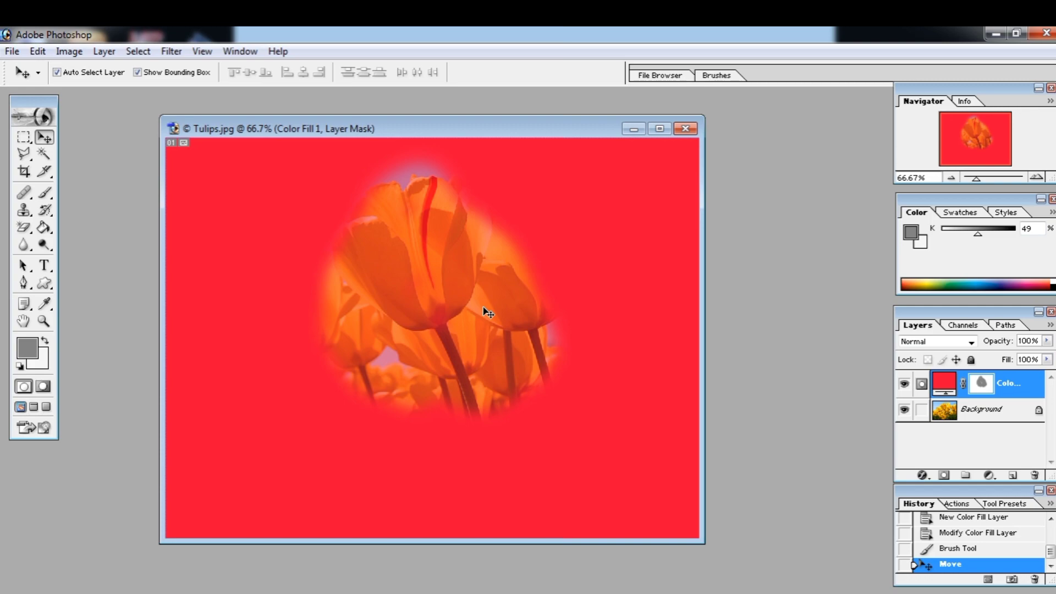
drag(488, 313, 468, 271)
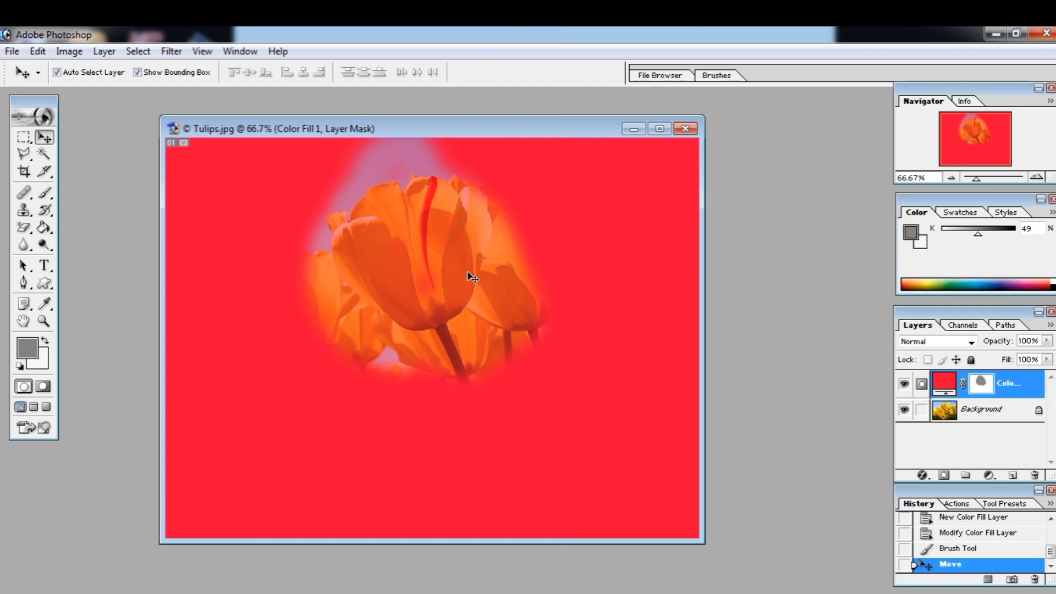
drag(472, 278, 473, 321)
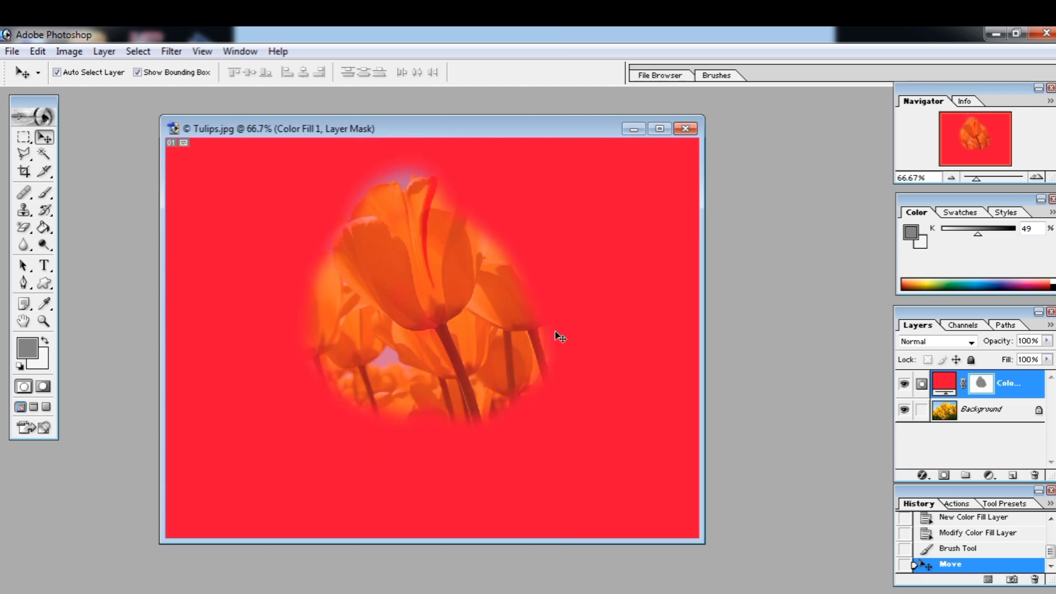
Hide the red fill layer and add a gradient fill layer above it with label color None, Normal mode and 100% opacity.
click(904, 383)
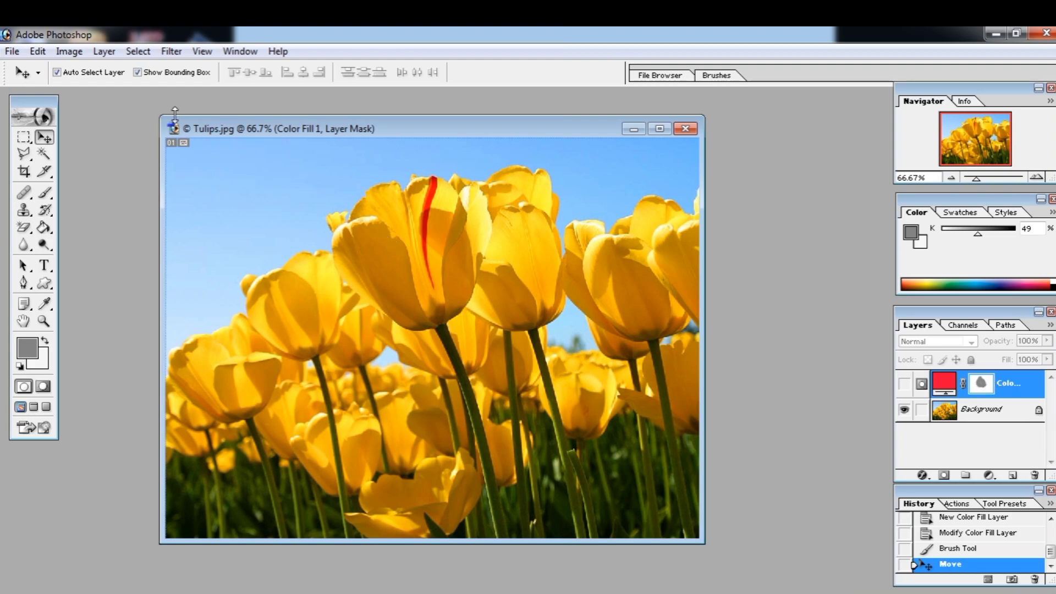
click(110, 53)
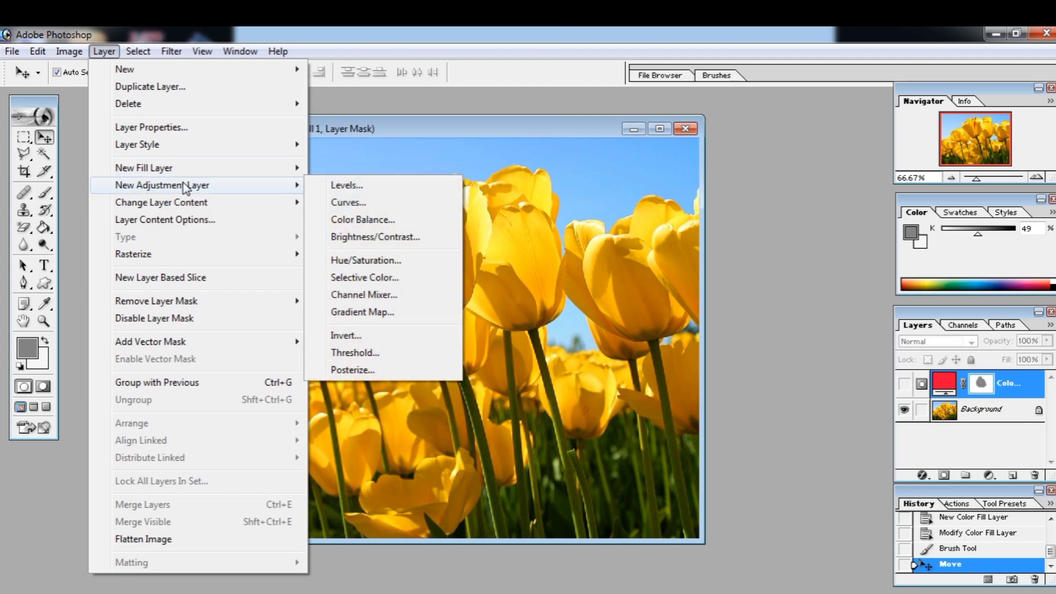
mouse_move(185, 171)
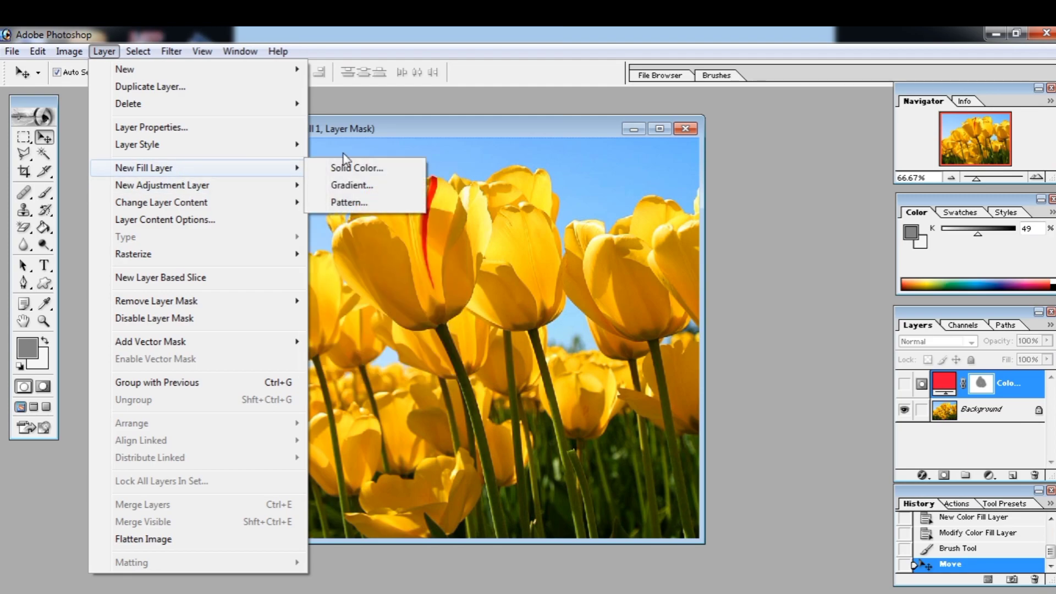
click(346, 185)
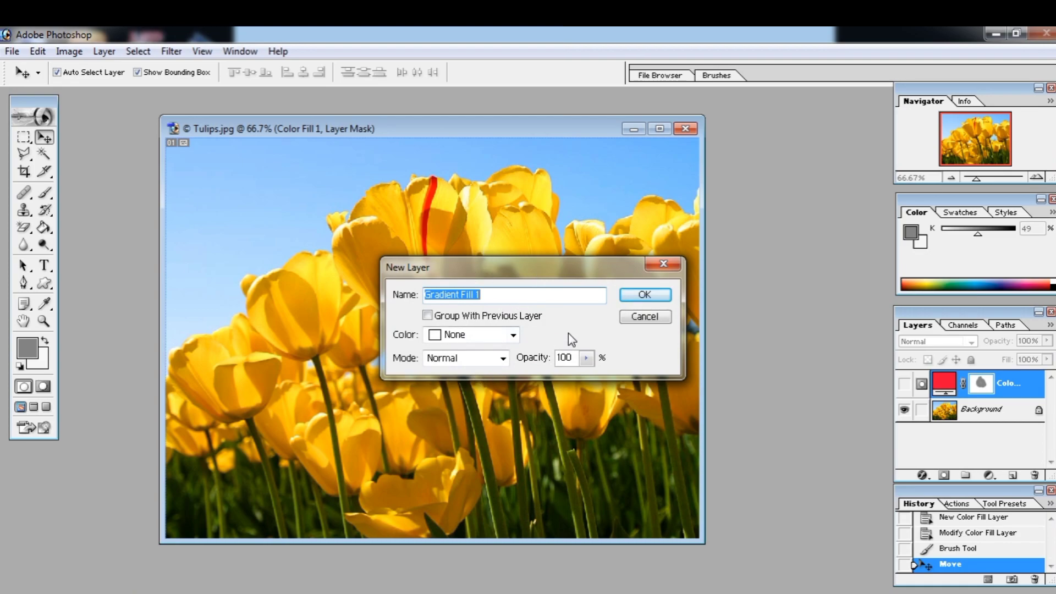
click(654, 297)
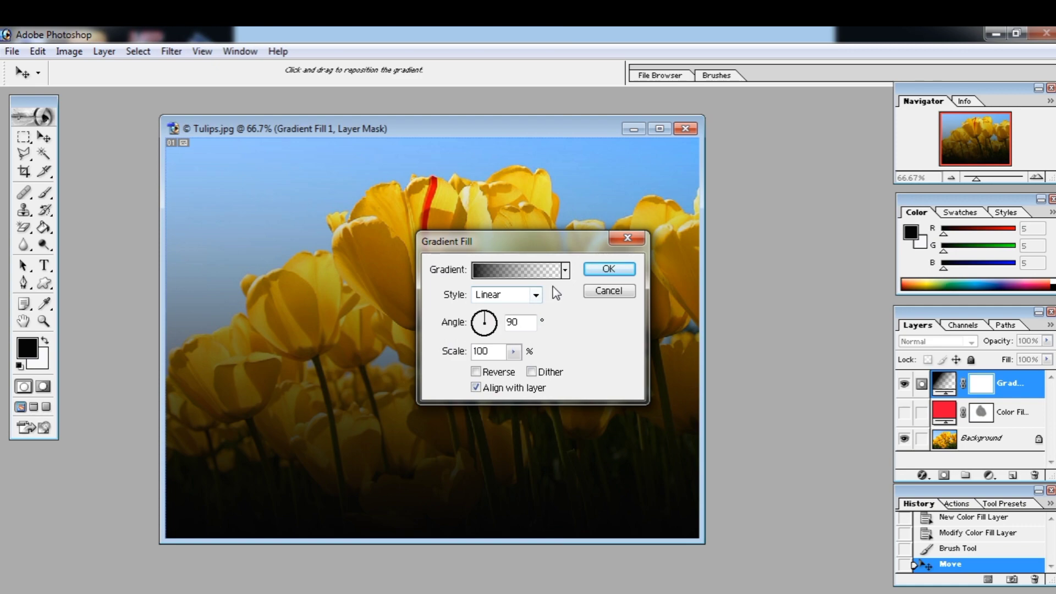
Fill the new layer with the orange-yellow-orange gradient, using Linear style, 90° angle and 100% scale.
click(565, 269)
click(471, 329)
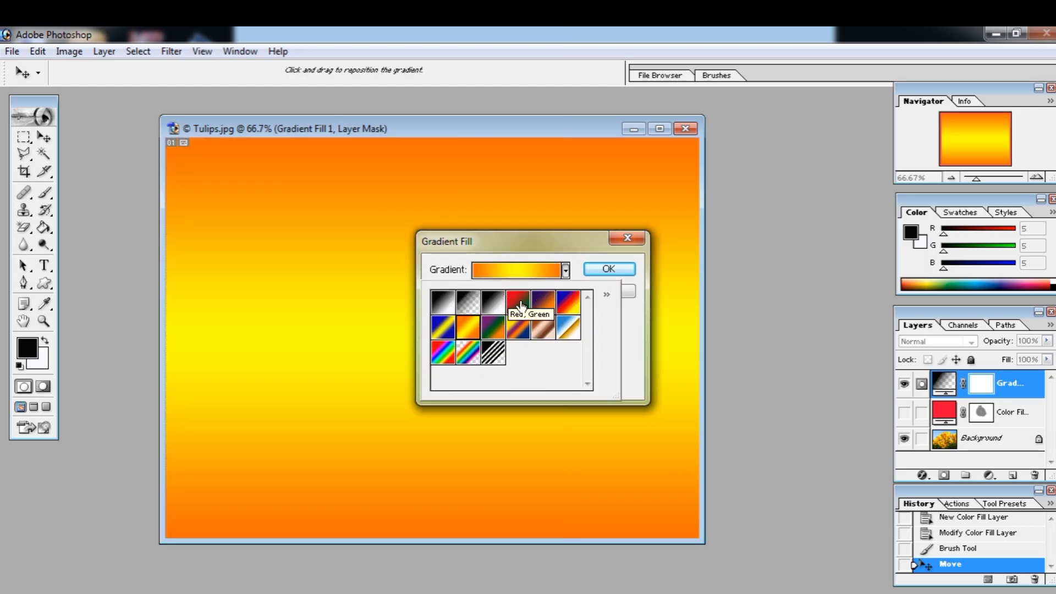
click(597, 271)
click(596, 271)
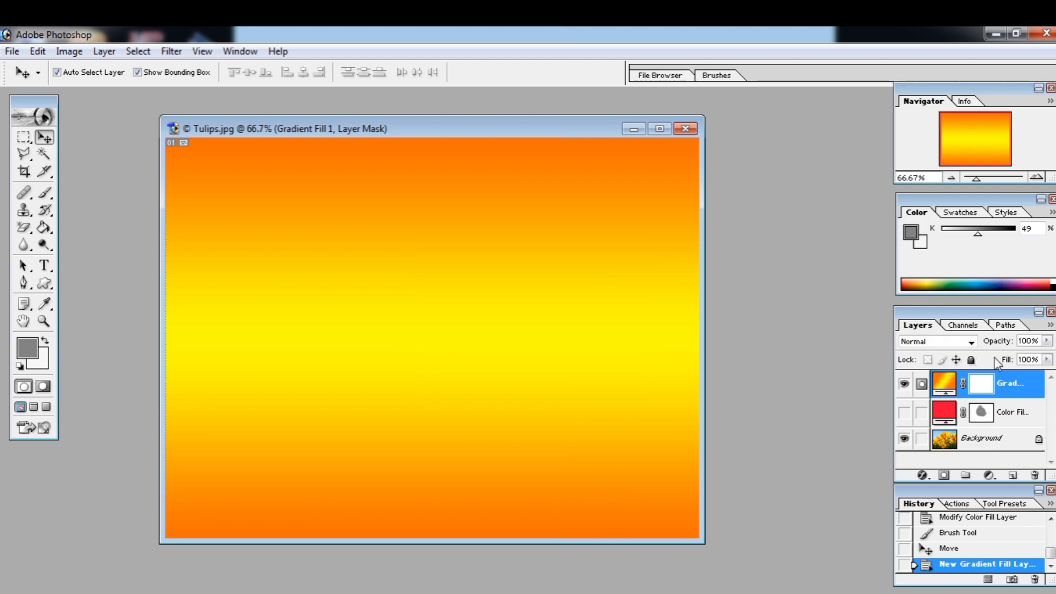
Try the transparent rainbow preset on the gradient fill layer, and settle on the yellow-violet-orange-blue gradient.
double_click(946, 385)
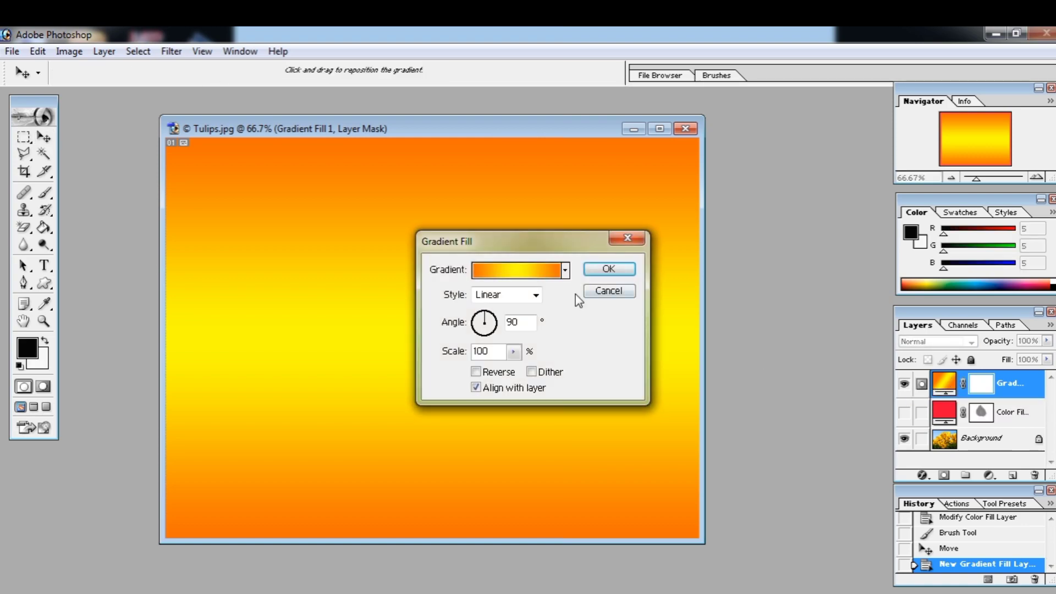
click(564, 270)
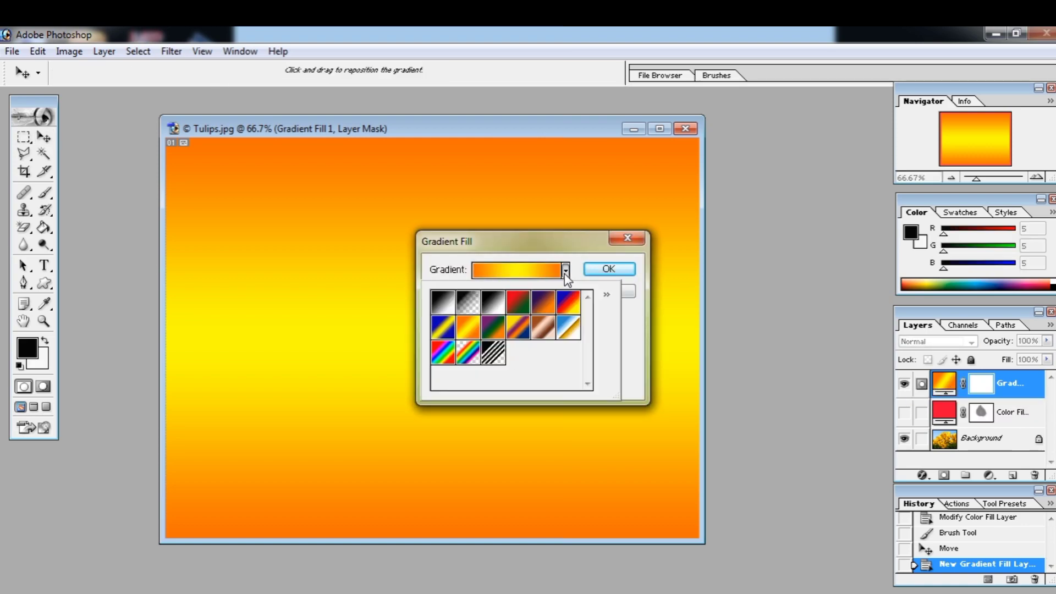
click(476, 352)
click(518, 328)
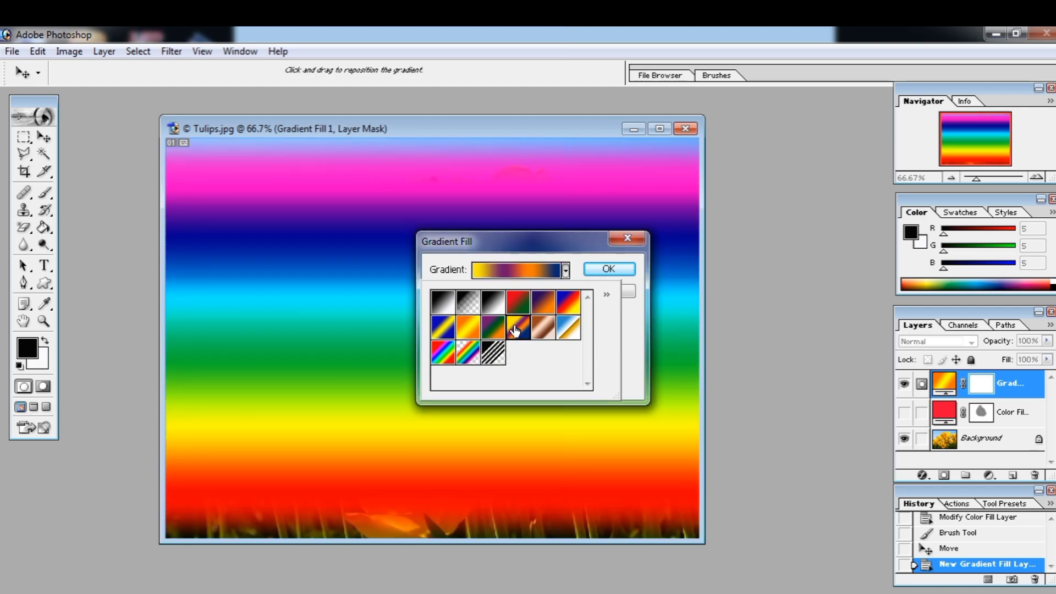
click(590, 273)
click(594, 270)
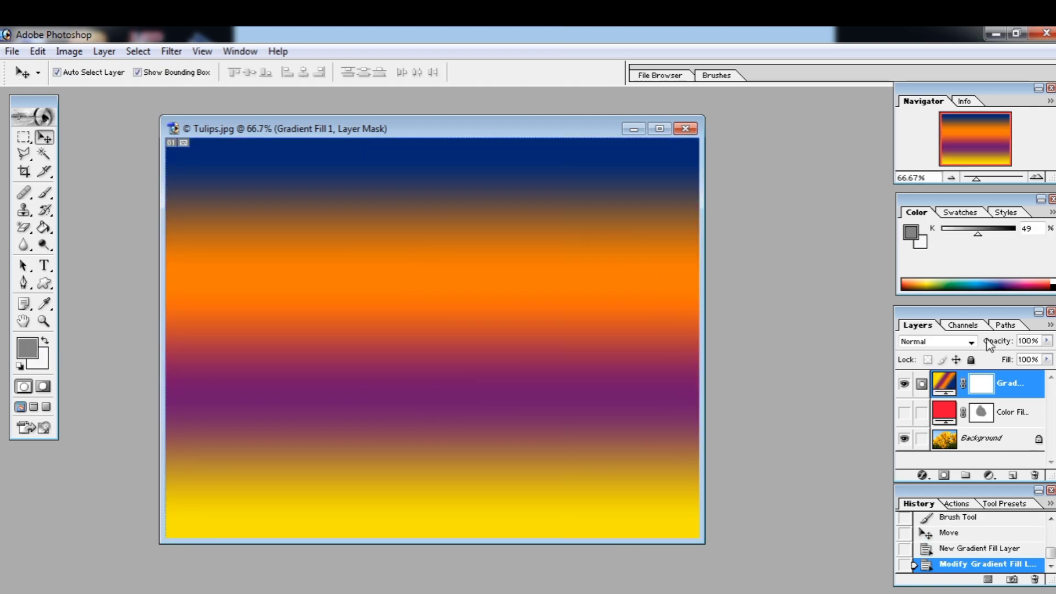
Paint gray on the gradient layer's mask over the two large tulips with the 102 px brush, and shift the revealed area up and left.
click(45, 193)
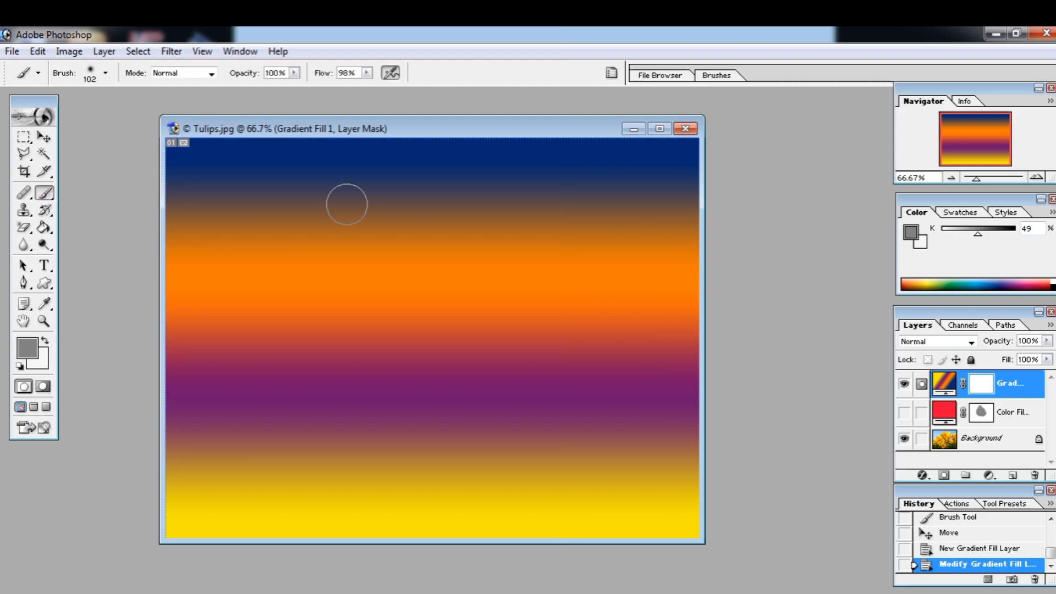
mouse_move(407, 234)
mouse_down()
mouse_move(538, 365)
mouse_move(543, 205)
mouse_move(421, 206)
mouse_move(429, 299)
mouse_move(510, 348)
mouse_move(369, 292)
mouse_move(505, 291)
mouse_move(370, 269)
mouse_move(455, 181)
mouse_move(368, 252)
mouse_move(449, 195)
mouse_move(340, 171)
mouse_move(420, 233)
mouse_move(398, 261)
mouse_up()
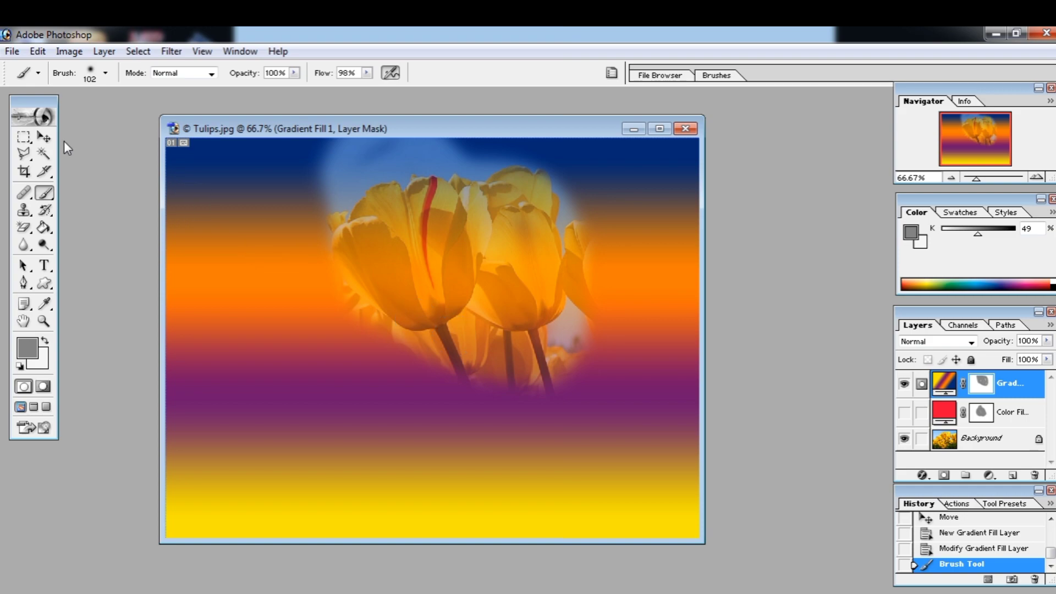
click(44, 136)
drag(514, 240, 433, 197)
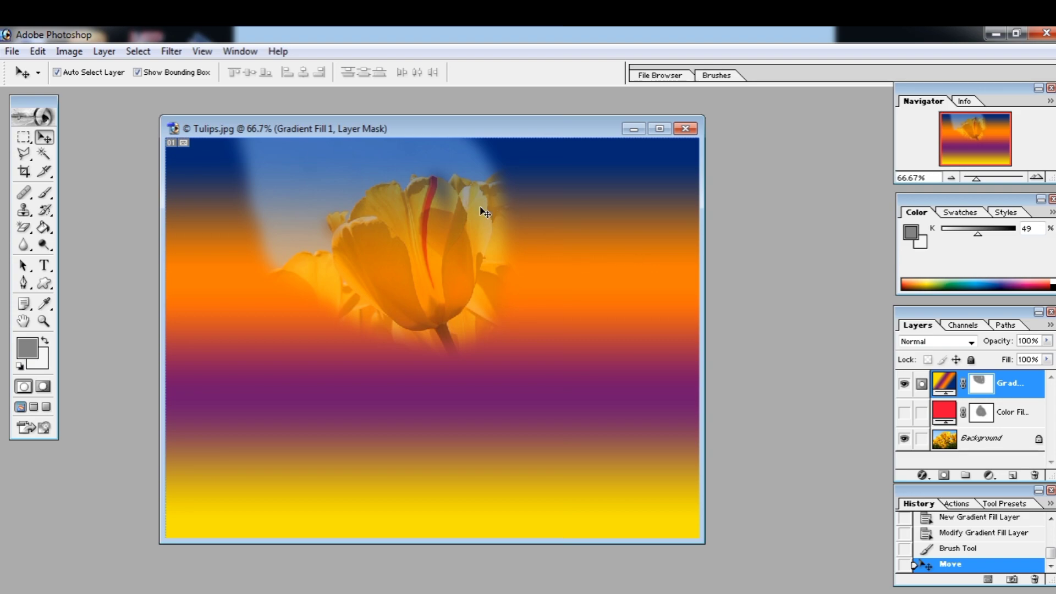
drag(461, 283, 460, 266)
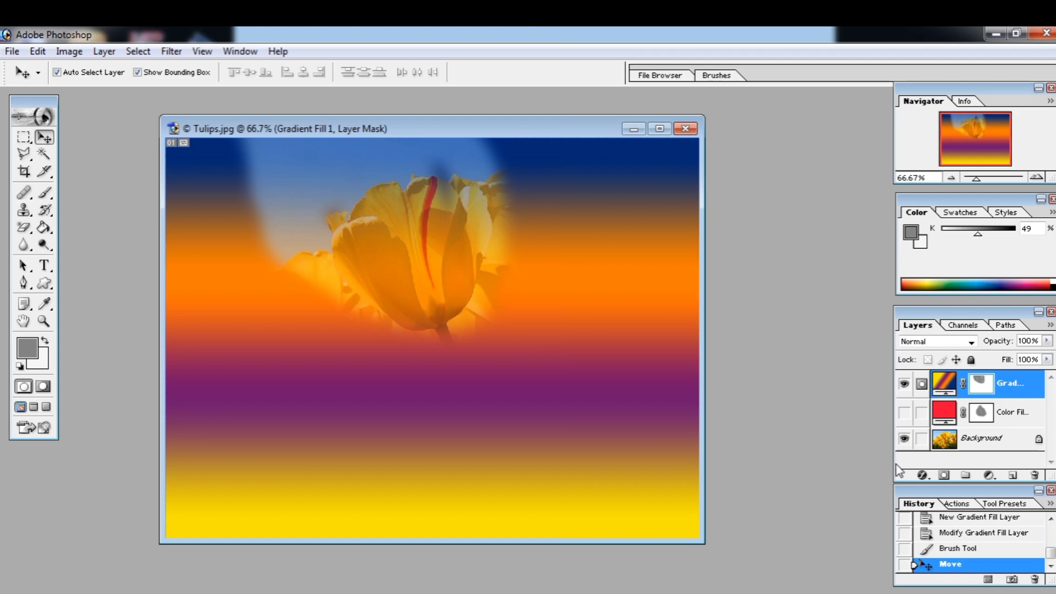
Hide the gradient layer and add a pattern fill layer in Normal mode at 100% opacity, with the red rose pattern at 100% scale.
click(904, 387)
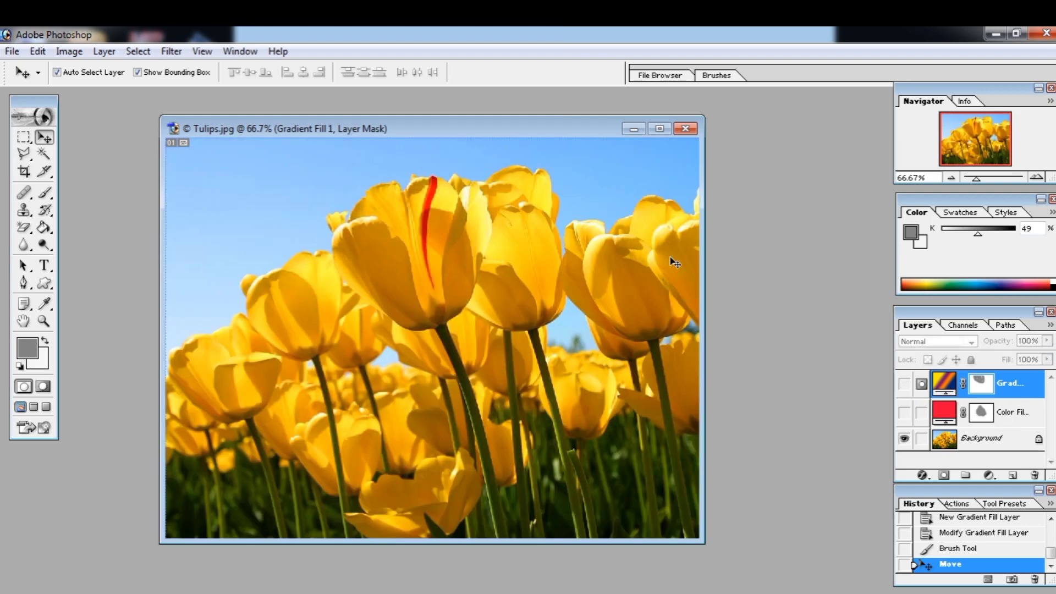
click(138, 51)
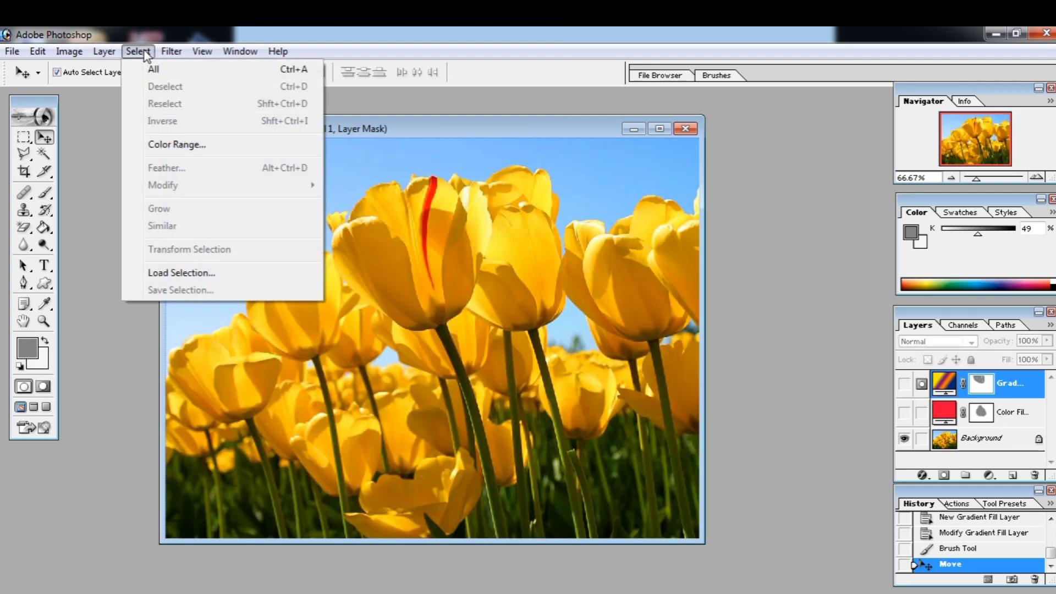
mouse_move(170, 172)
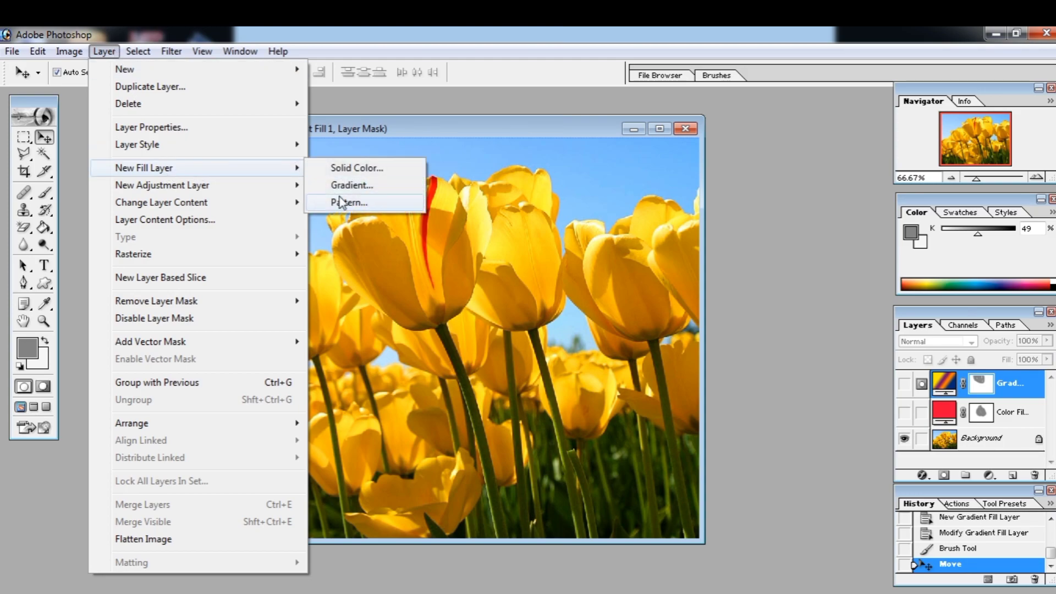
click(346, 202)
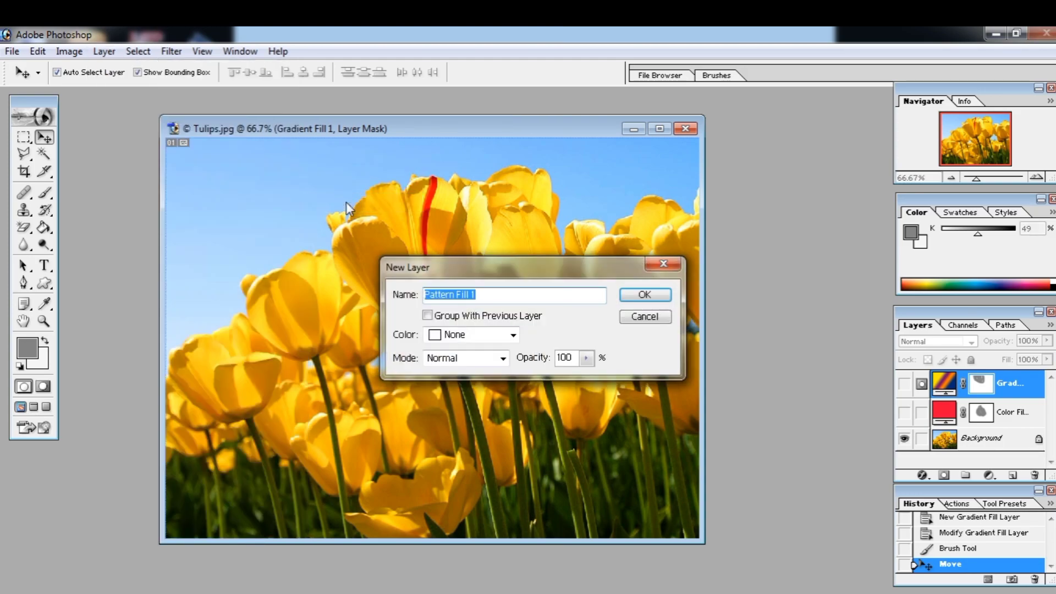
click(663, 297)
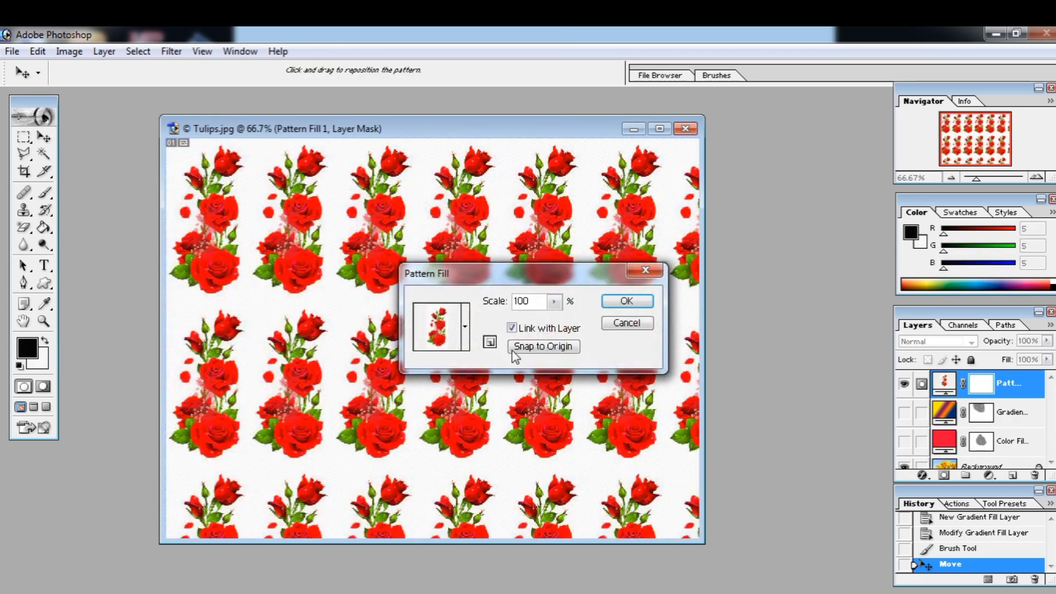
click(627, 301)
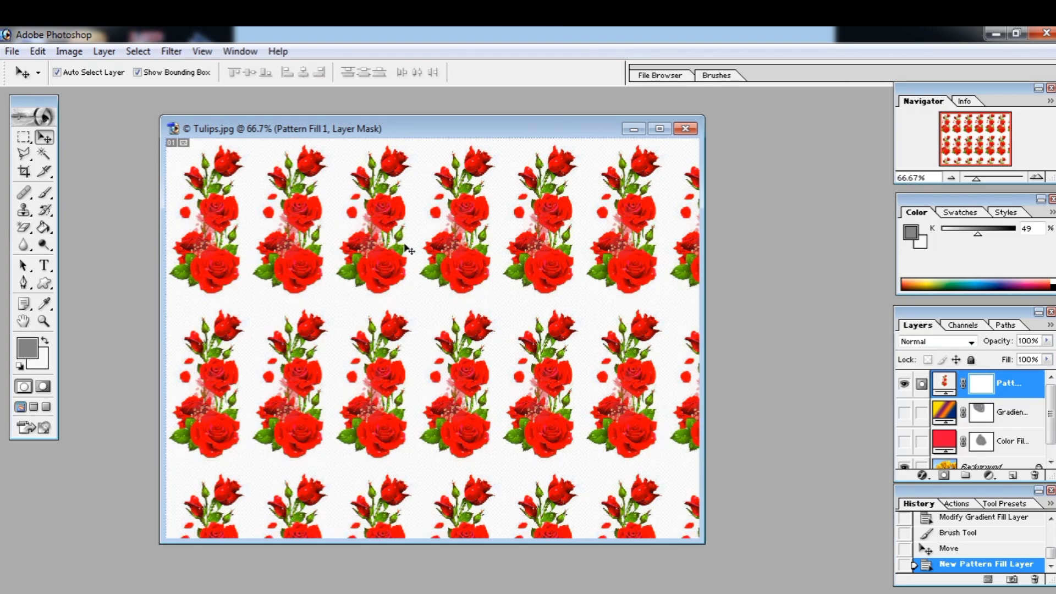
click(72, 55)
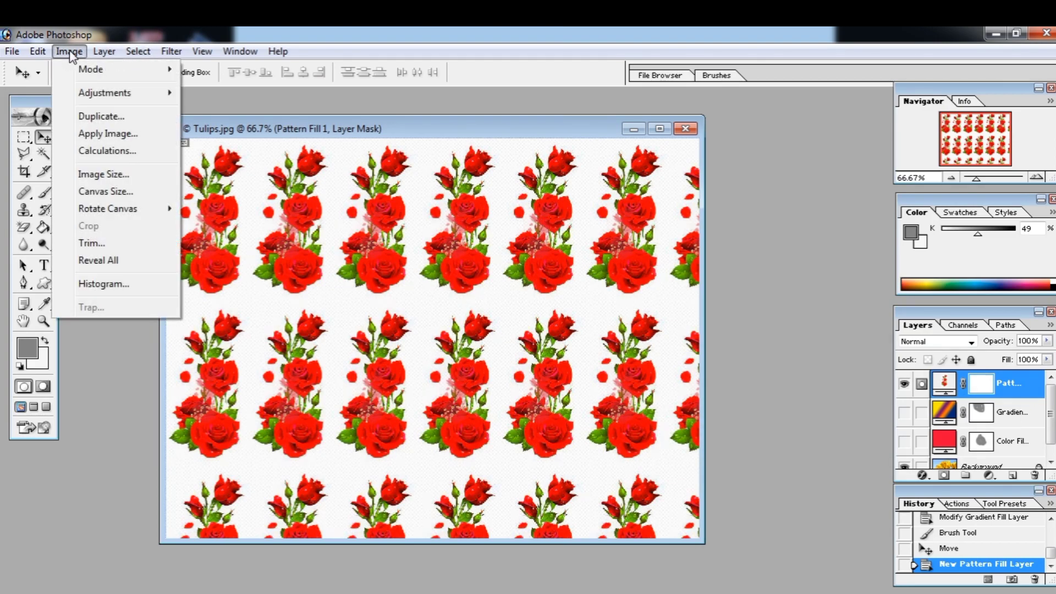
mouse_move(44, 53)
mouse_move(110, 54)
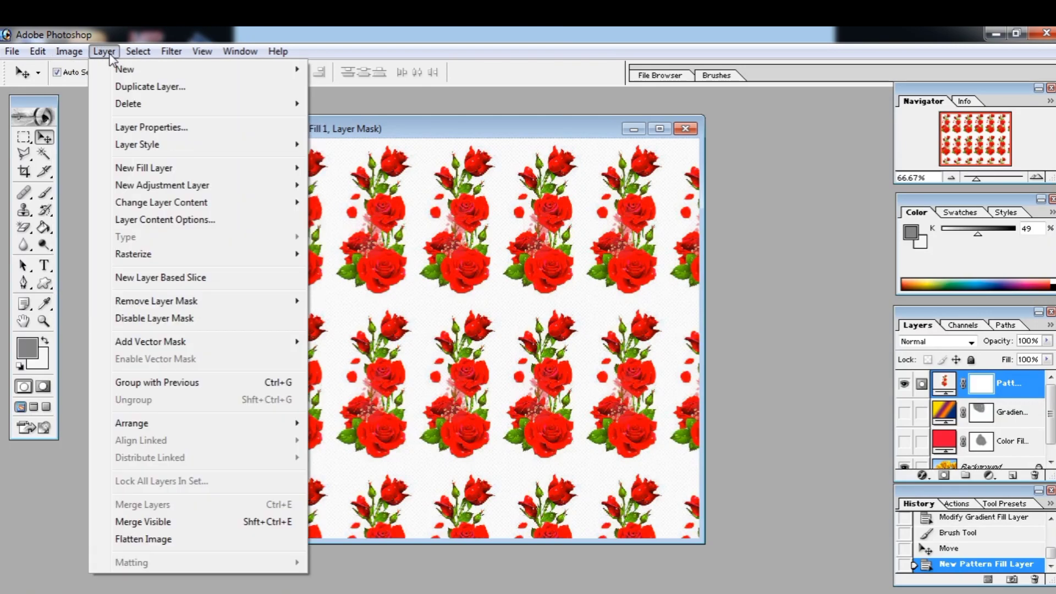
click(512, 297)
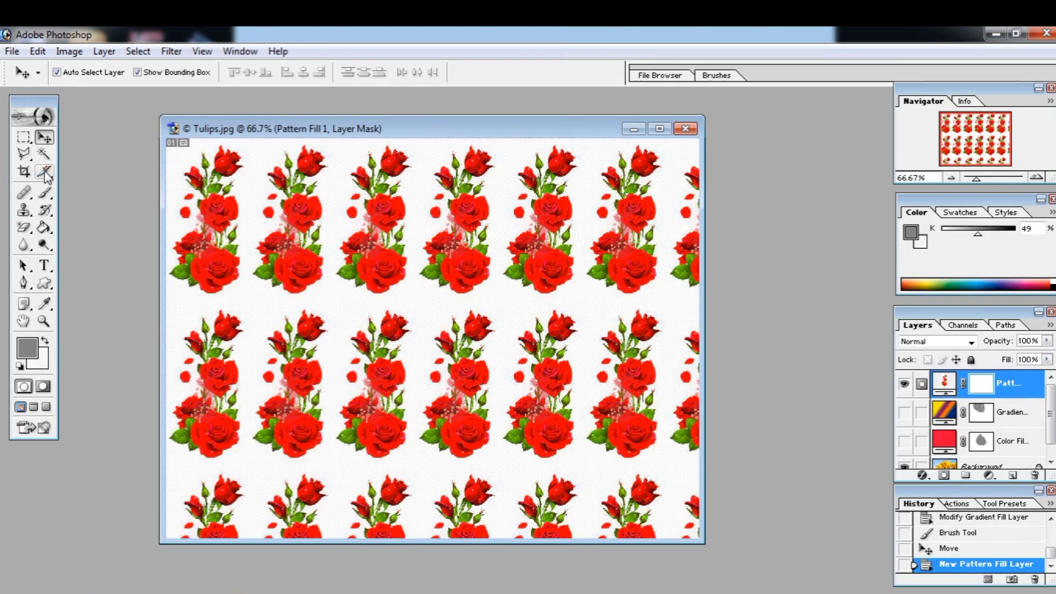
Paint gray on the pattern layer's mask over the upper tulips with the 102 px brush, and move the layer down and slightly left.
click(44, 192)
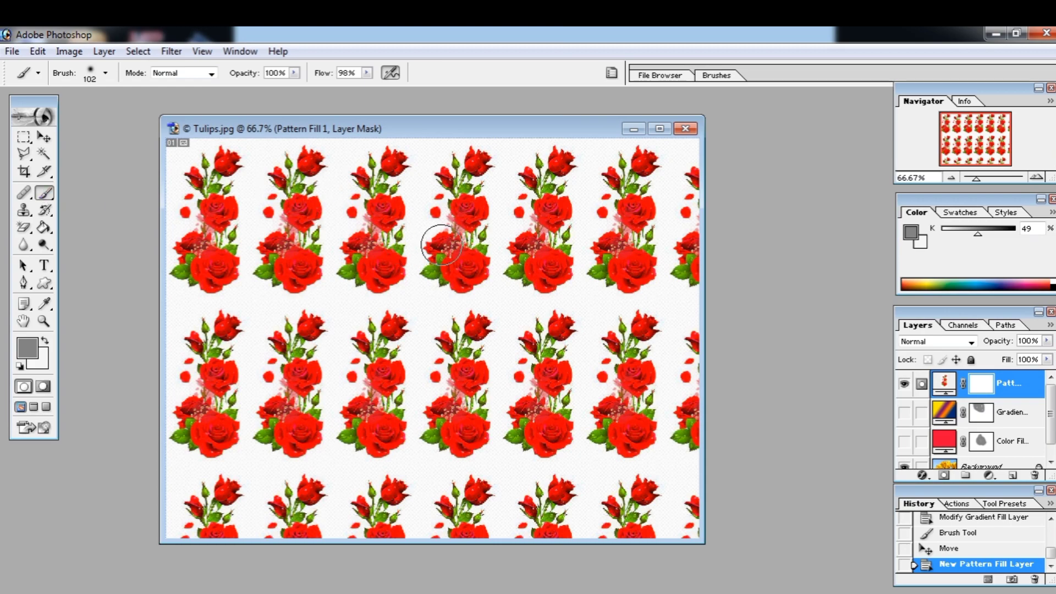
mouse_move(441, 244)
mouse_down()
mouse_move(477, 327)
mouse_move(565, 247)
mouse_move(431, 250)
mouse_move(471, 289)
mouse_move(503, 199)
mouse_move(511, 308)
mouse_move(459, 306)
mouse_move(439, 151)
mouse_move(509, 252)
mouse_move(503, 258)
mouse_move(493, 197)
mouse_move(466, 219)
mouse_move(488, 228)
mouse_move(471, 232)
mouse_move(541, 289)
mouse_move(465, 299)
mouse_move(469, 201)
mouse_move(506, 297)
mouse_move(433, 203)
mouse_move(438, 244)
mouse_up()
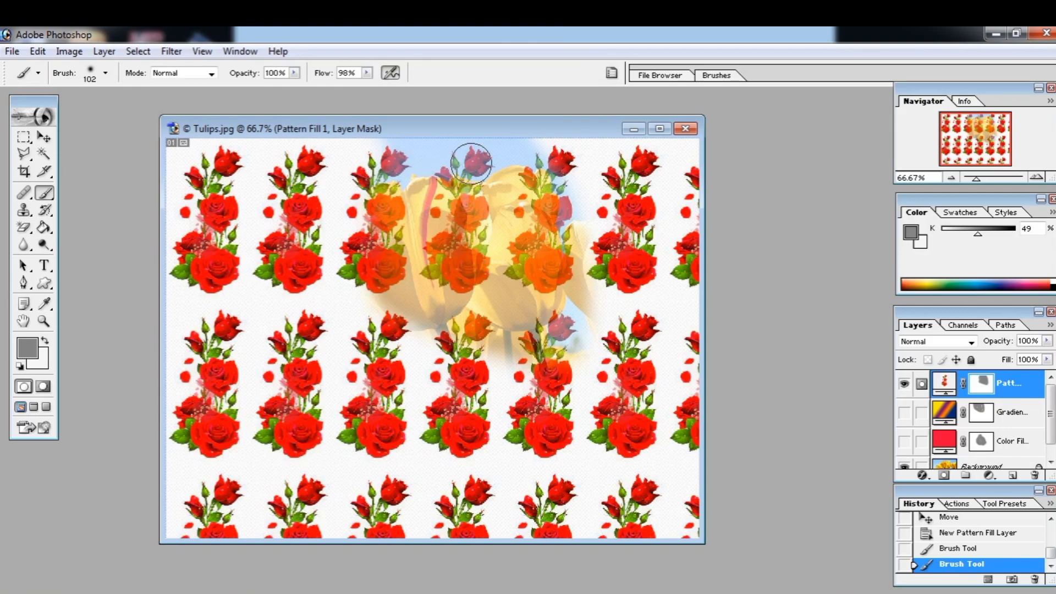
mouse_move(333, 175)
mouse_down()
mouse_move(300, 187)
mouse_move(326, 164)
mouse_move(363, 233)
mouse_move(550, 352)
mouse_move(484, 203)
mouse_move(451, 209)
mouse_move(544, 236)
mouse_move(506, 308)
mouse_up()
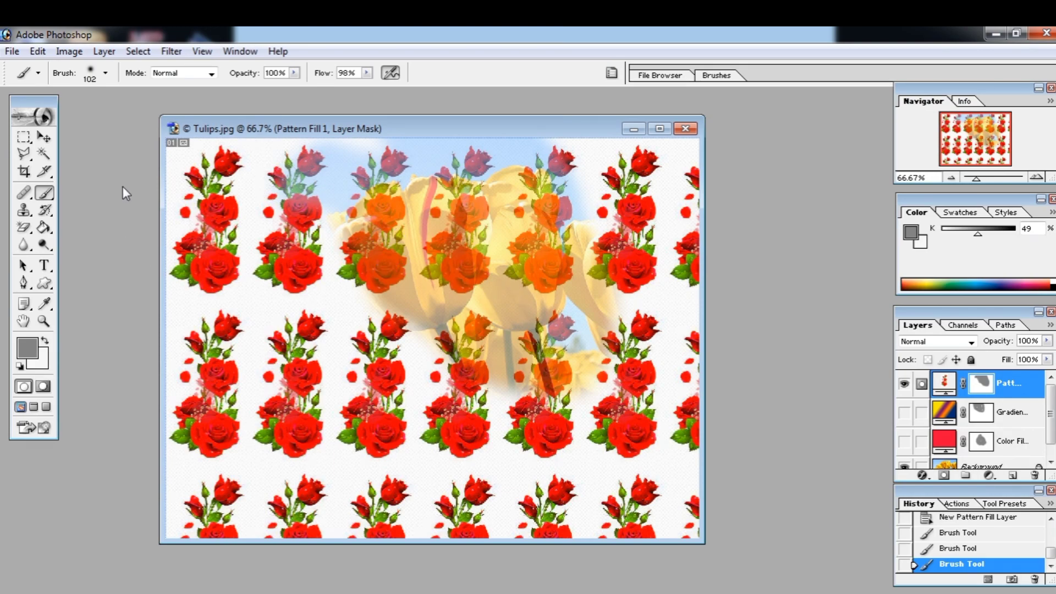
click(44, 137)
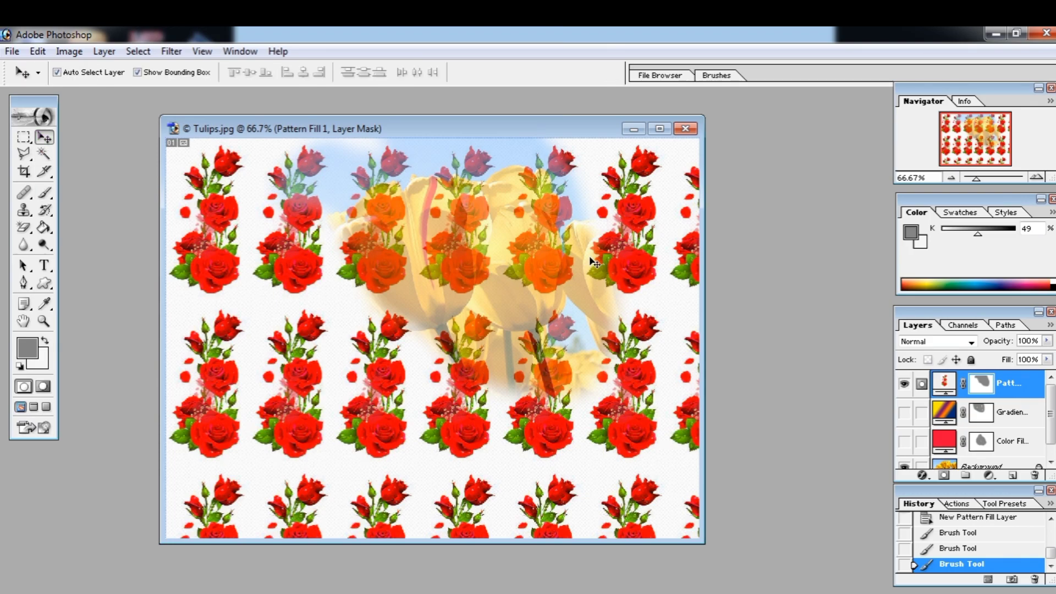
drag(595, 263, 575, 430)
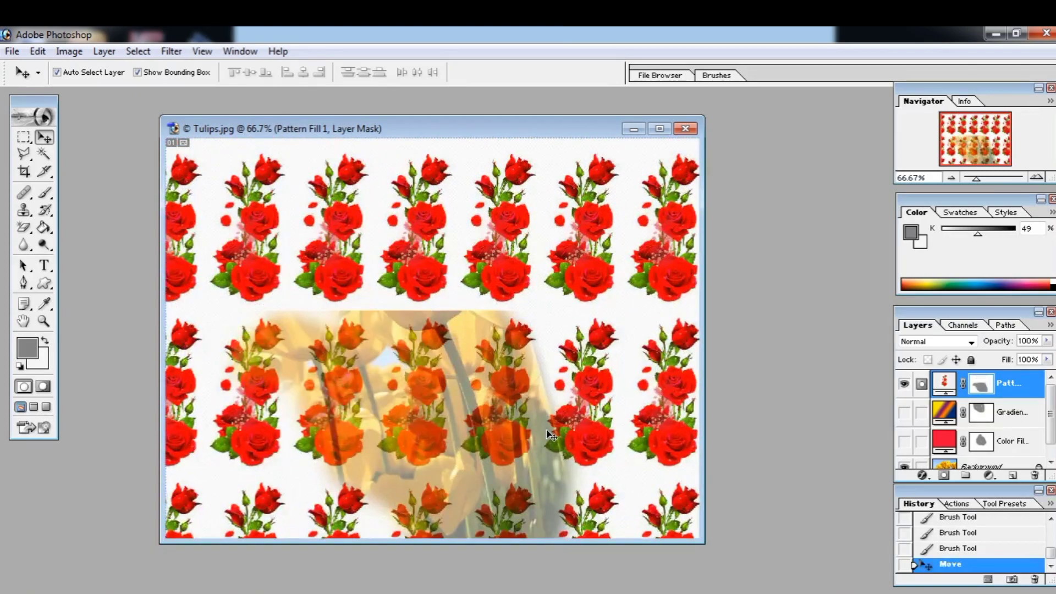
Change the pattern fill layer's pattern to the plain orange texture at 100% scale, and move the layer up.
double_click(944, 383)
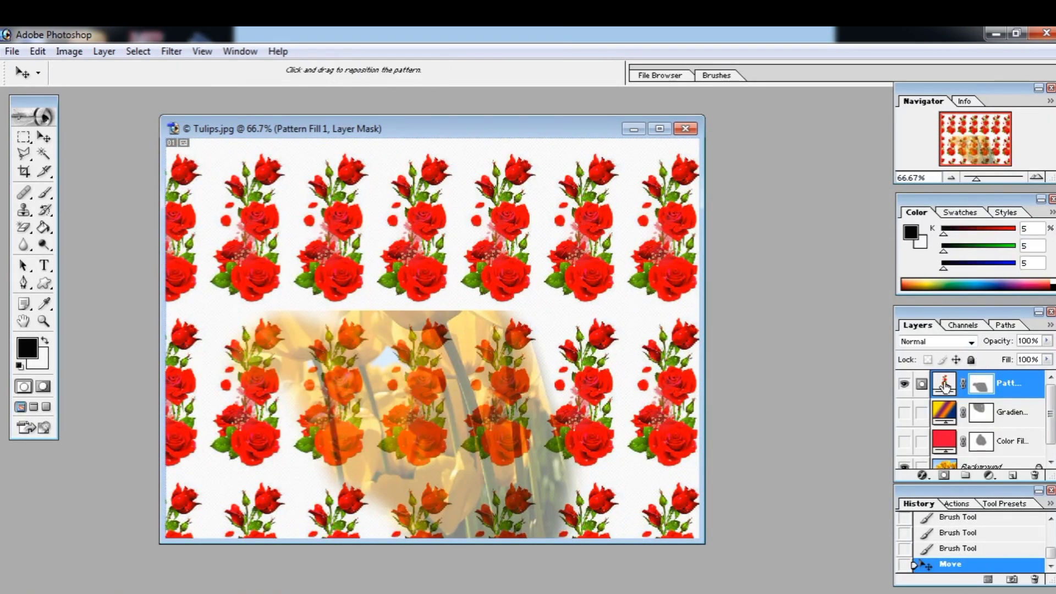
click(466, 336)
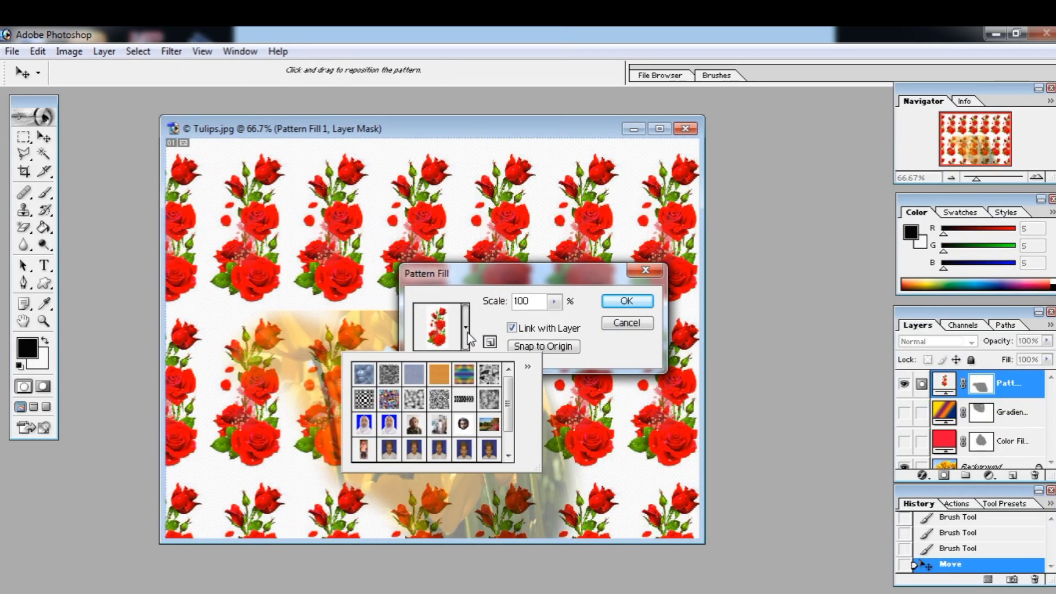
click(364, 399)
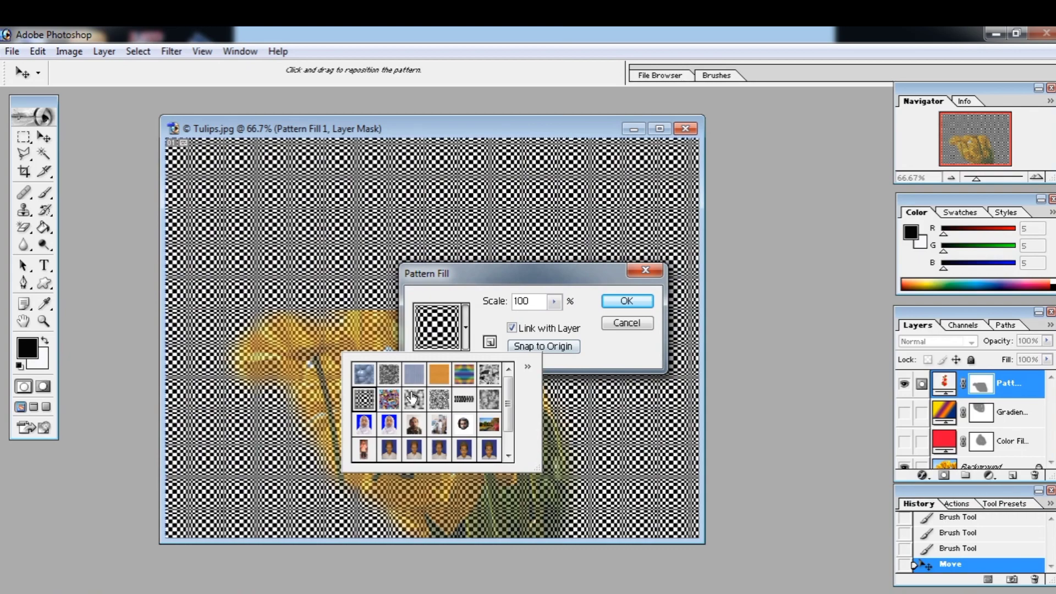
click(439, 375)
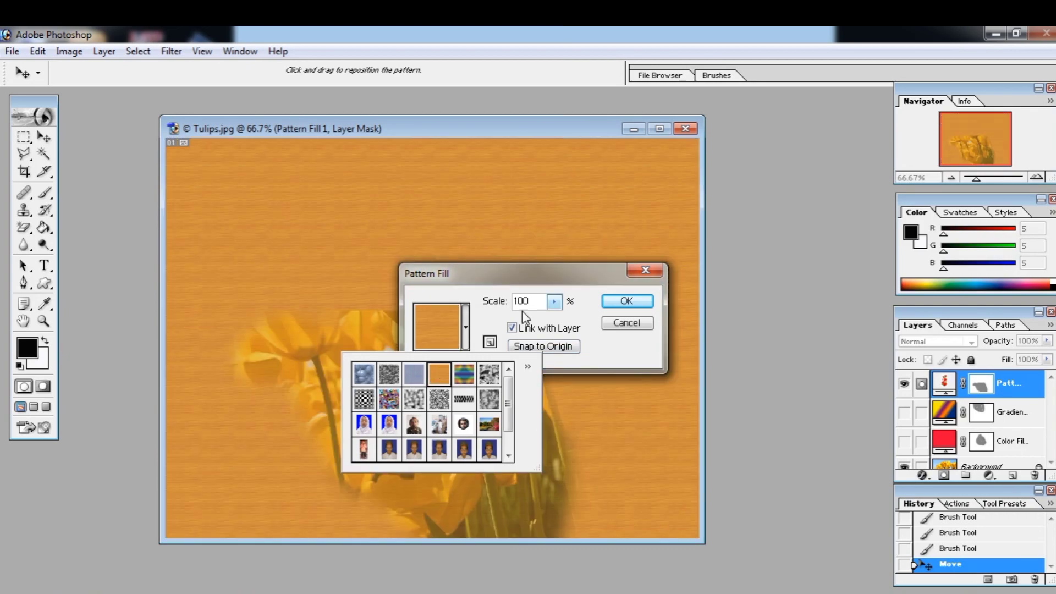
click(627, 300)
click(627, 300)
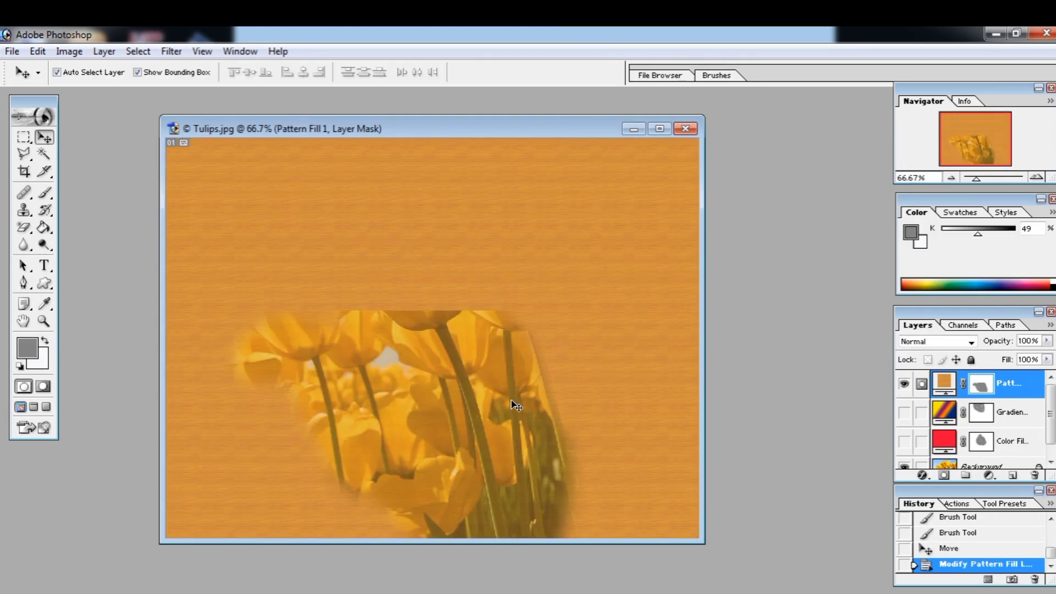
drag(498, 299, 504, 270)
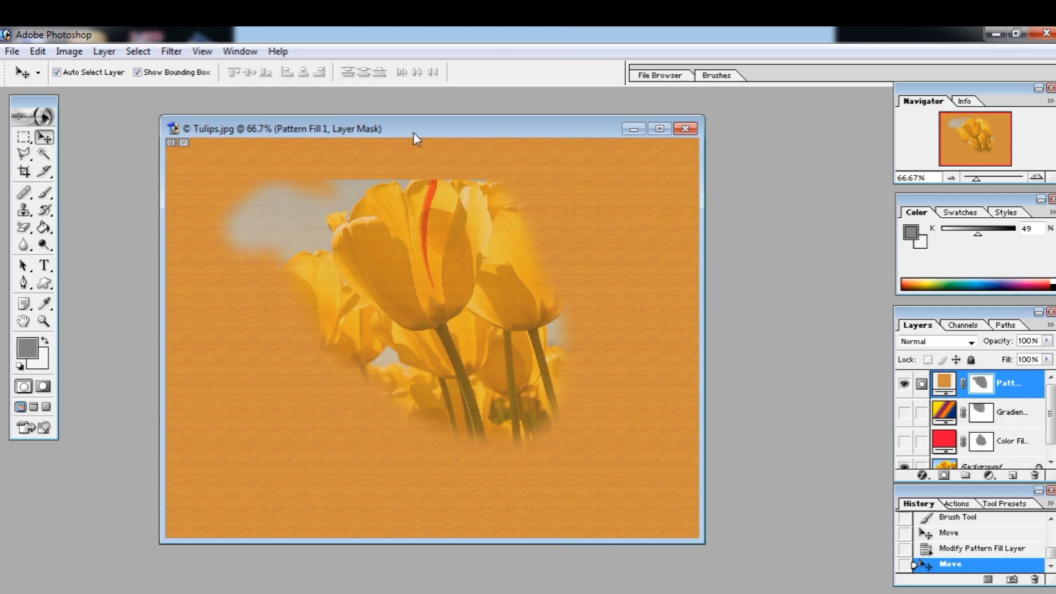
click(104, 52)
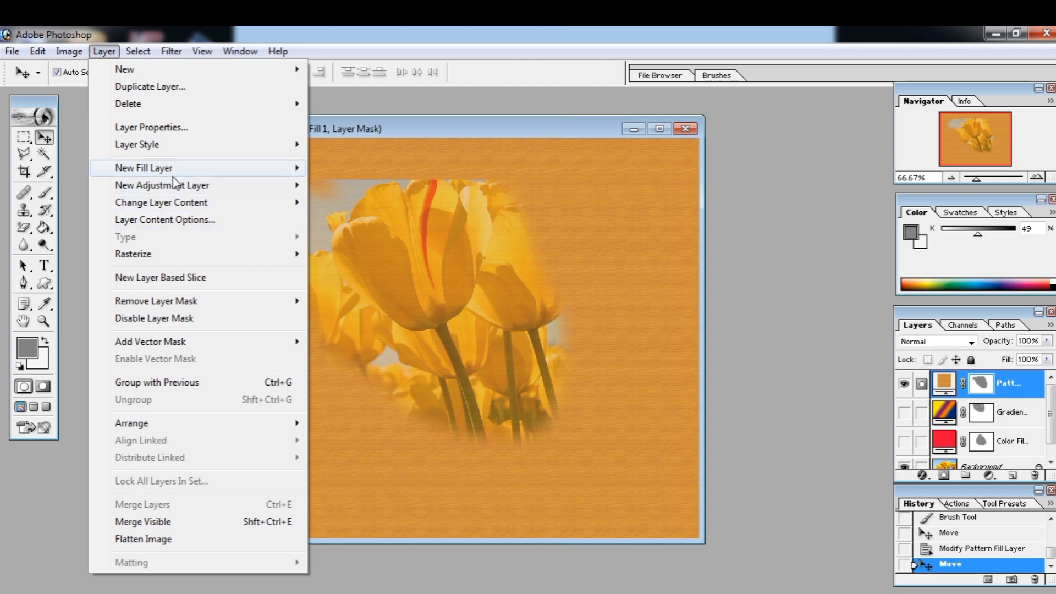
mouse_move(168, 175)
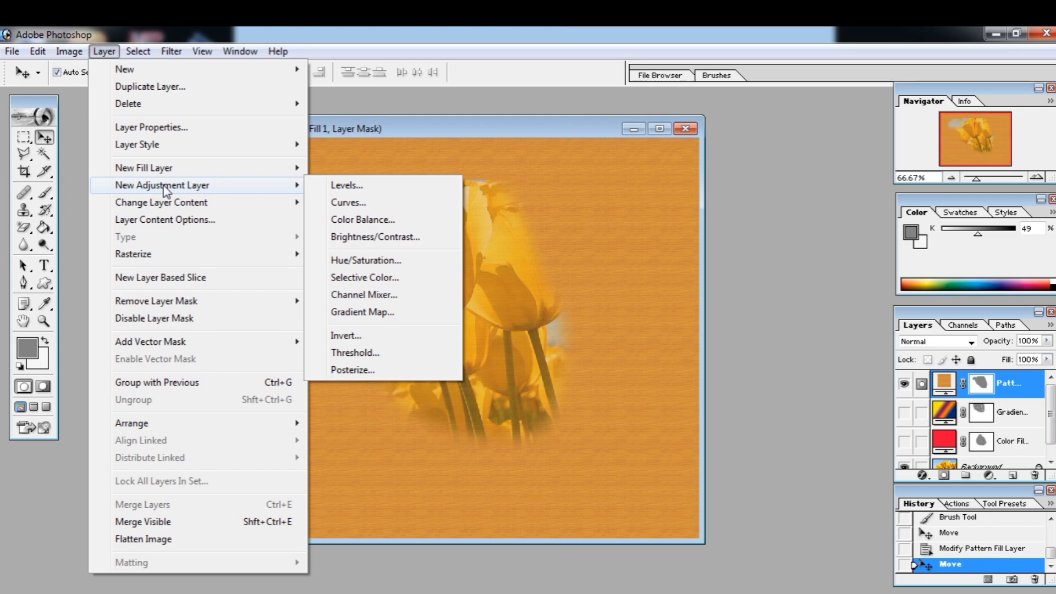
mouse_move(62, 55)
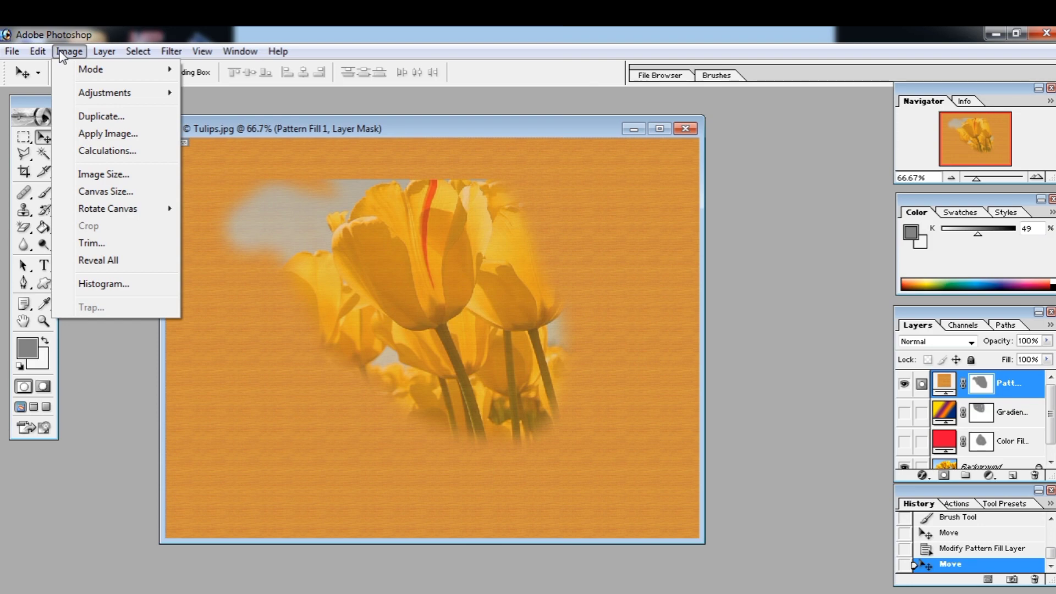
mouse_move(94, 92)
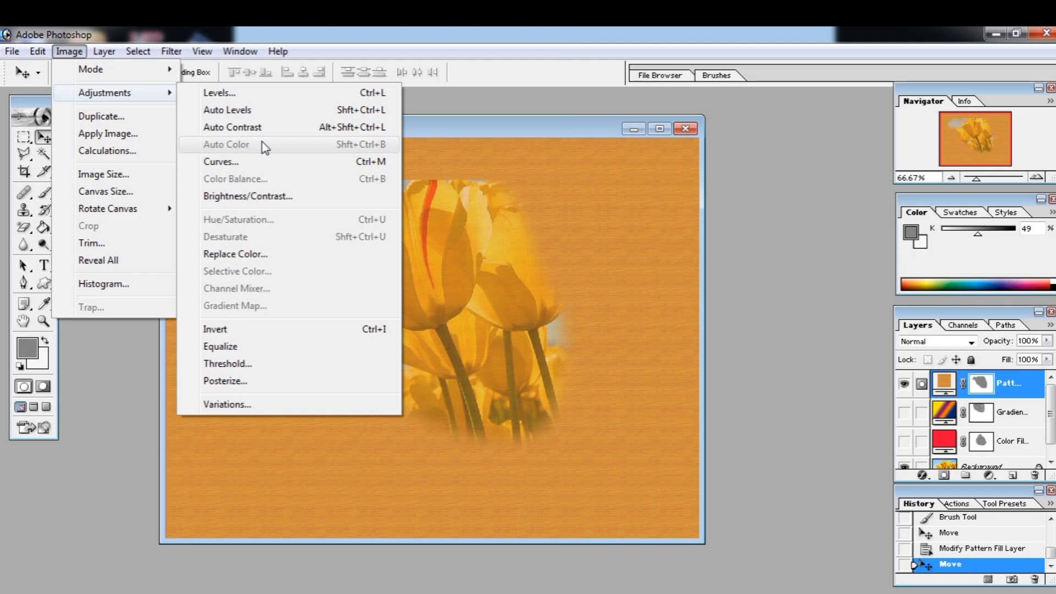
click(579, 328)
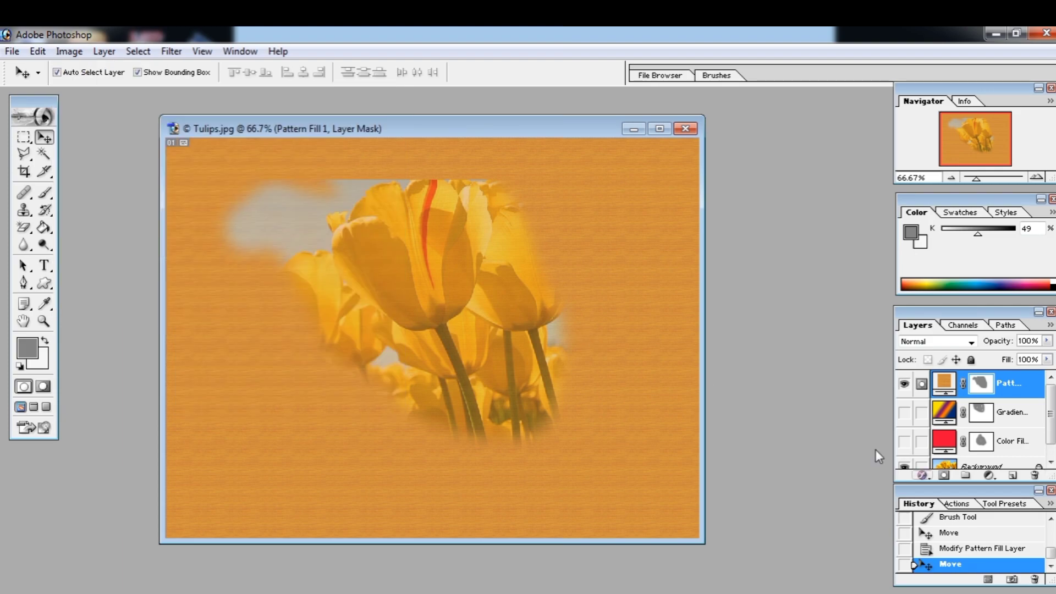
Hide the pattern fill layer and select the Background layer.
click(904, 384)
click(541, 328)
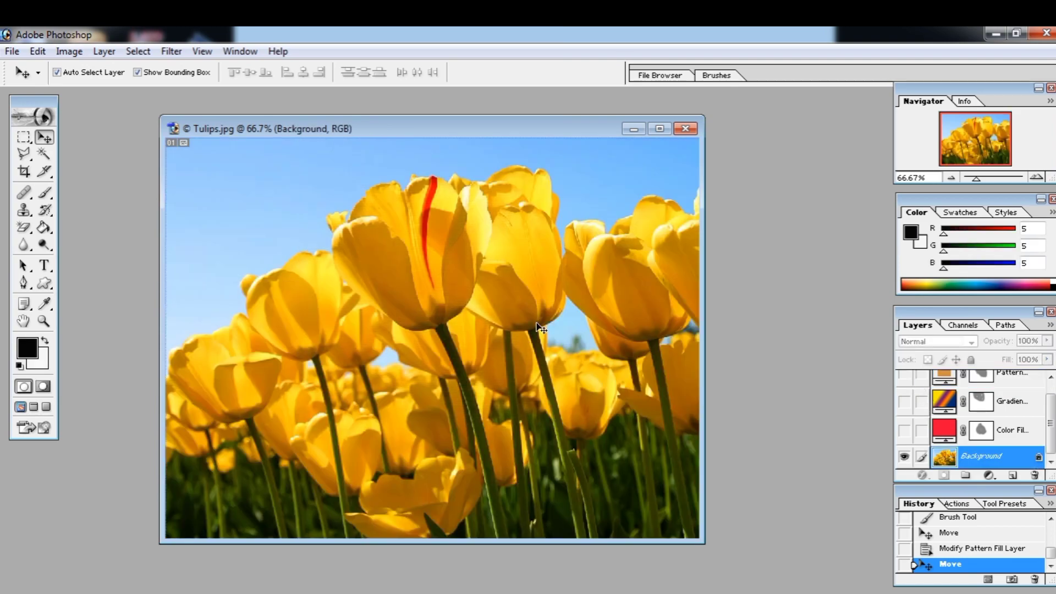
click(466, 283)
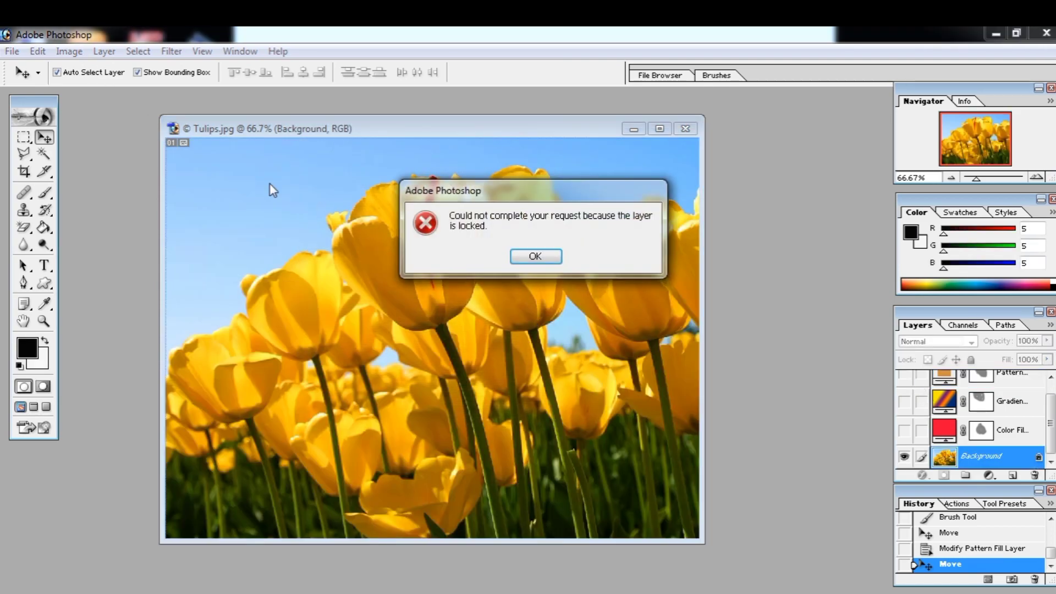
click(536, 255)
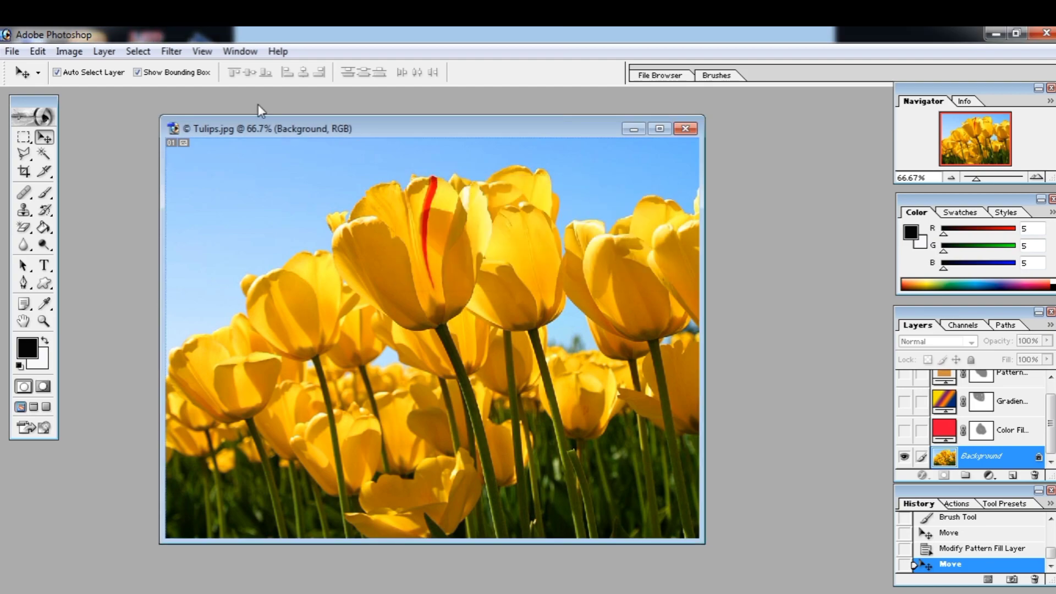
click(69, 51)
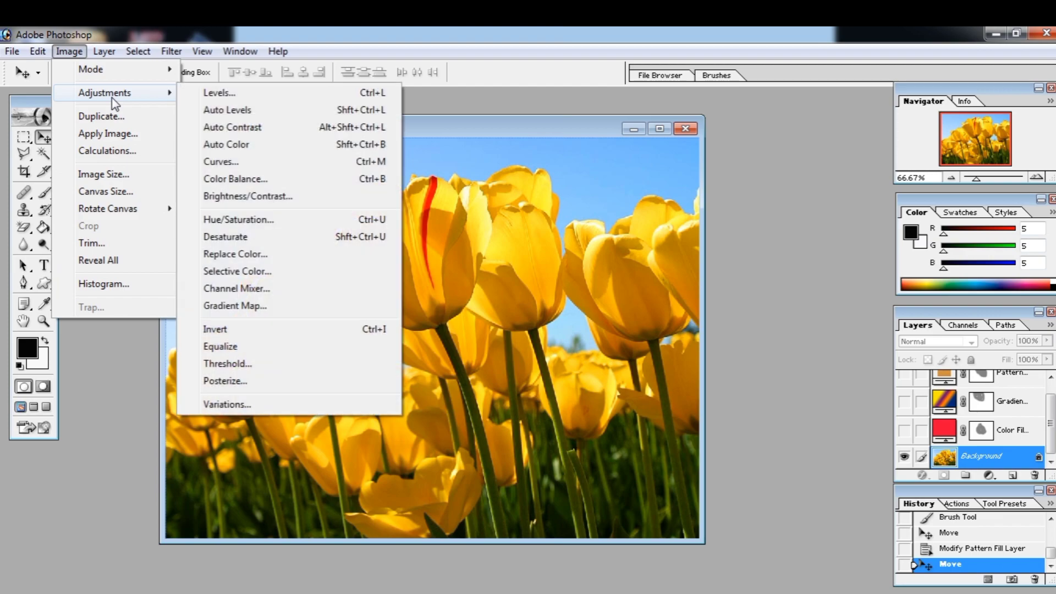
click(220, 93)
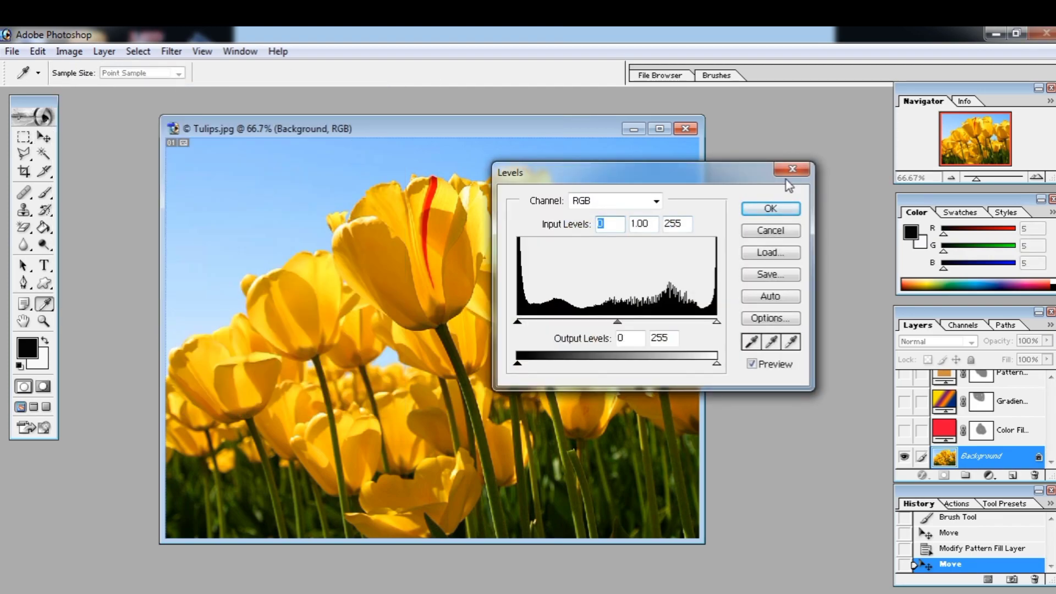
click(770, 209)
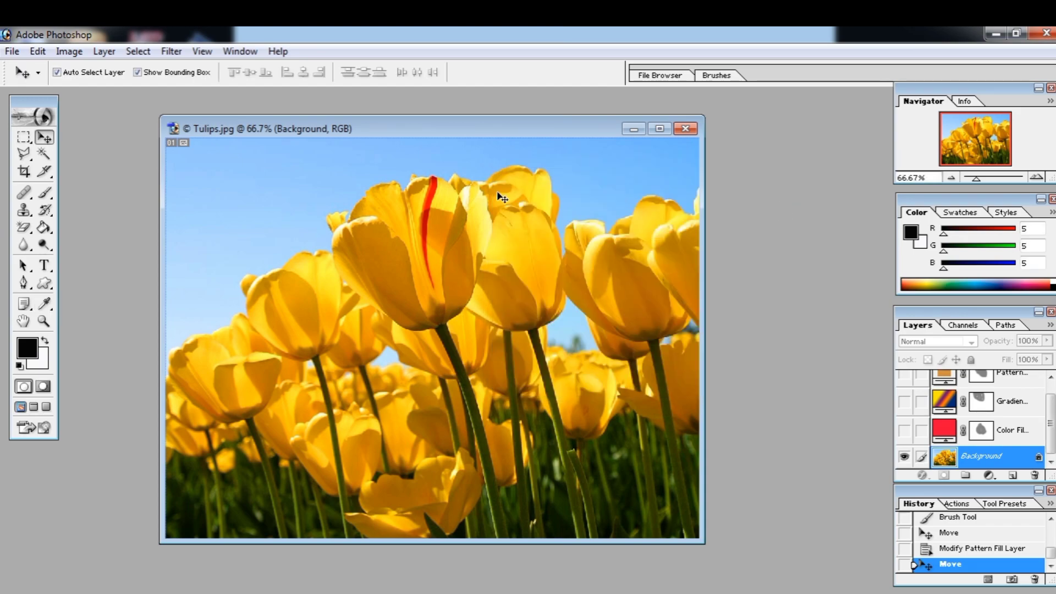
Try brightening the Background layer directly with Curves, using input 73 and output 122.
click(70, 52)
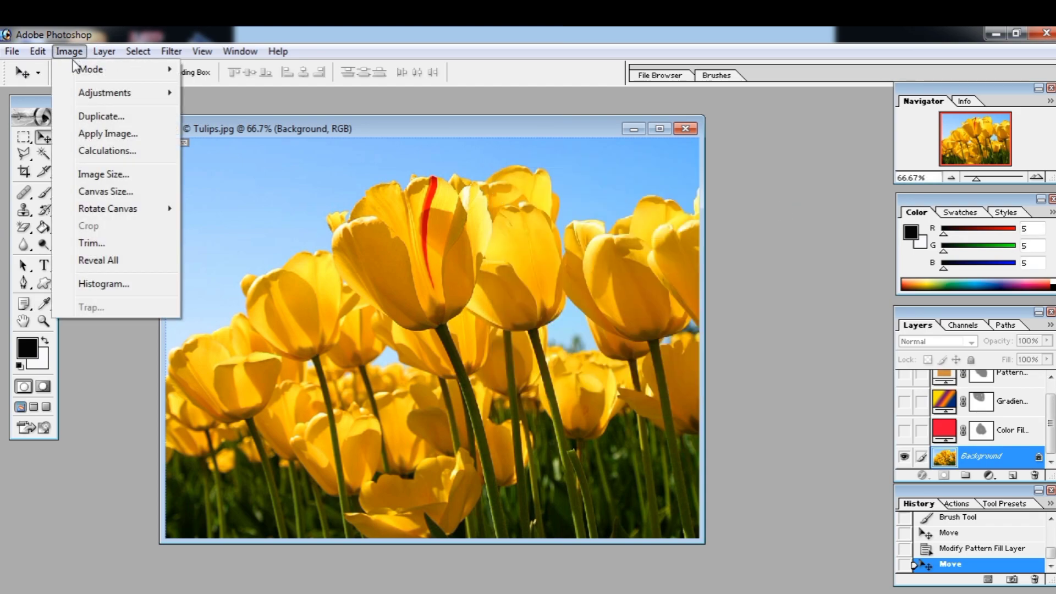
mouse_move(104, 96)
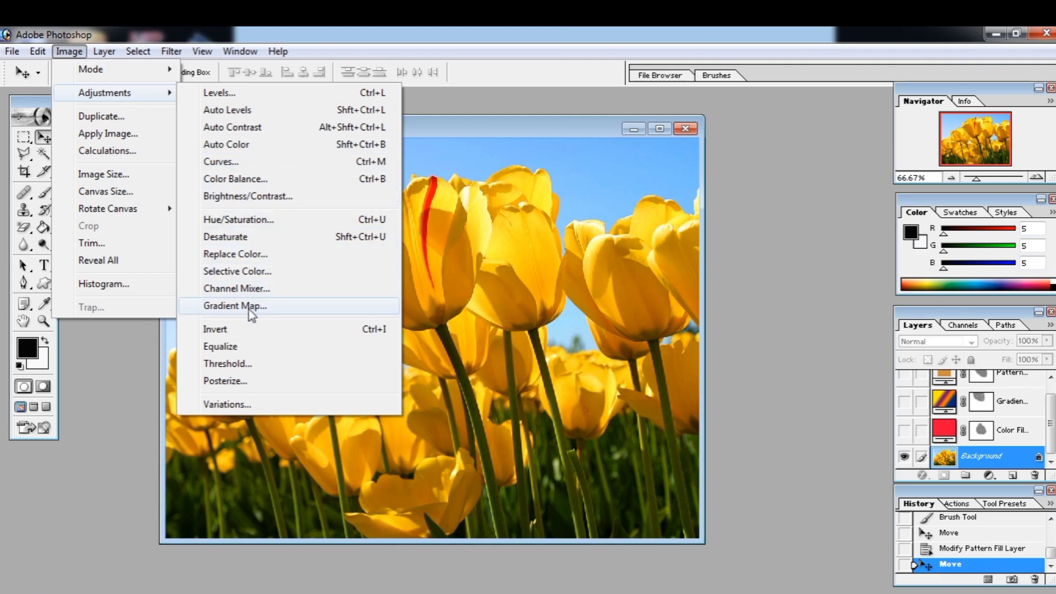
click(247, 161)
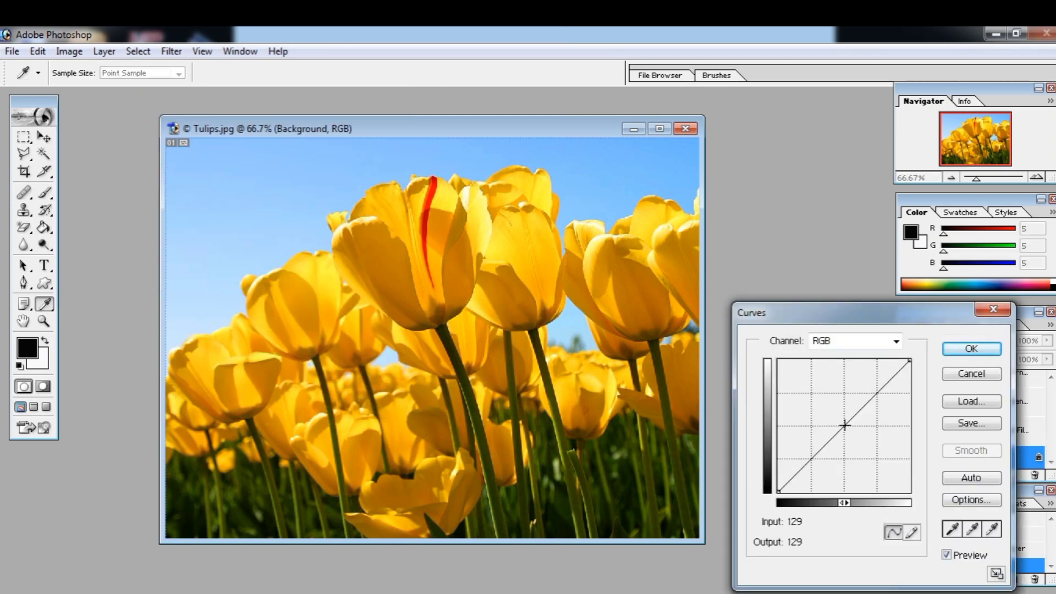
drag(876, 321, 795, 75)
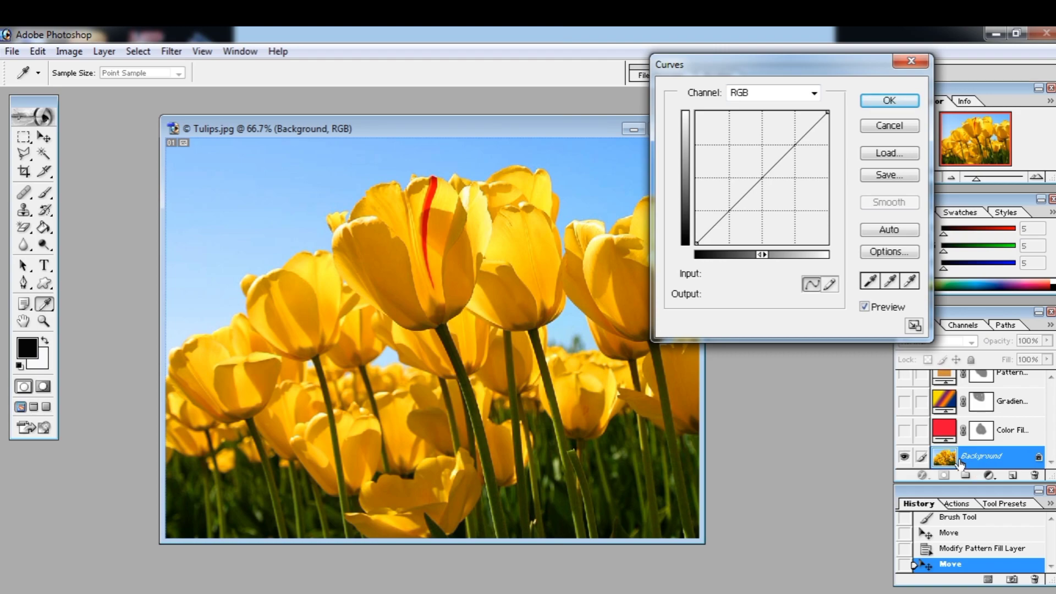
drag(758, 177, 734, 181)
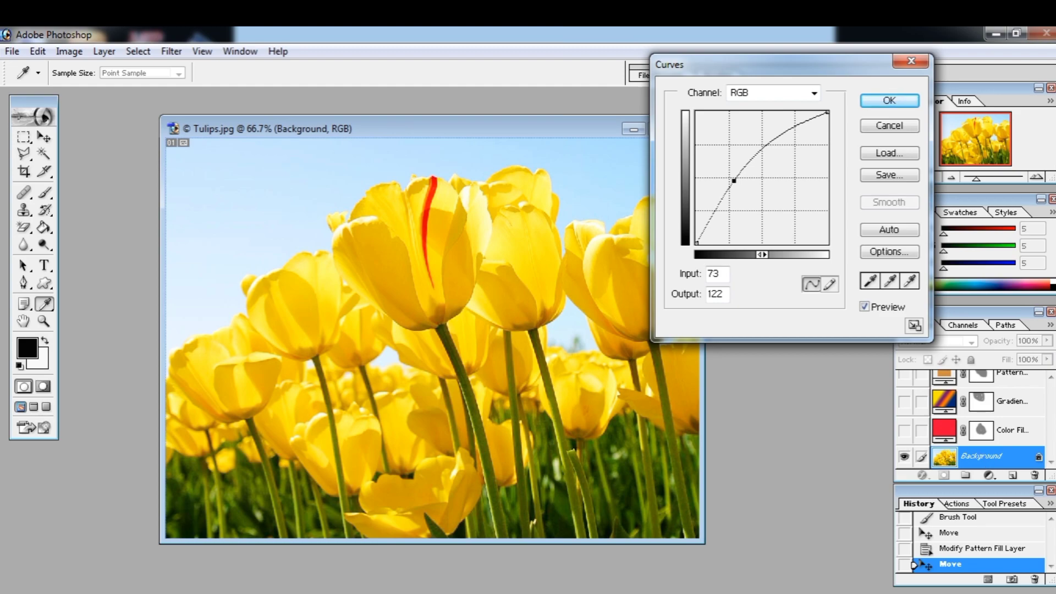
click(882, 125)
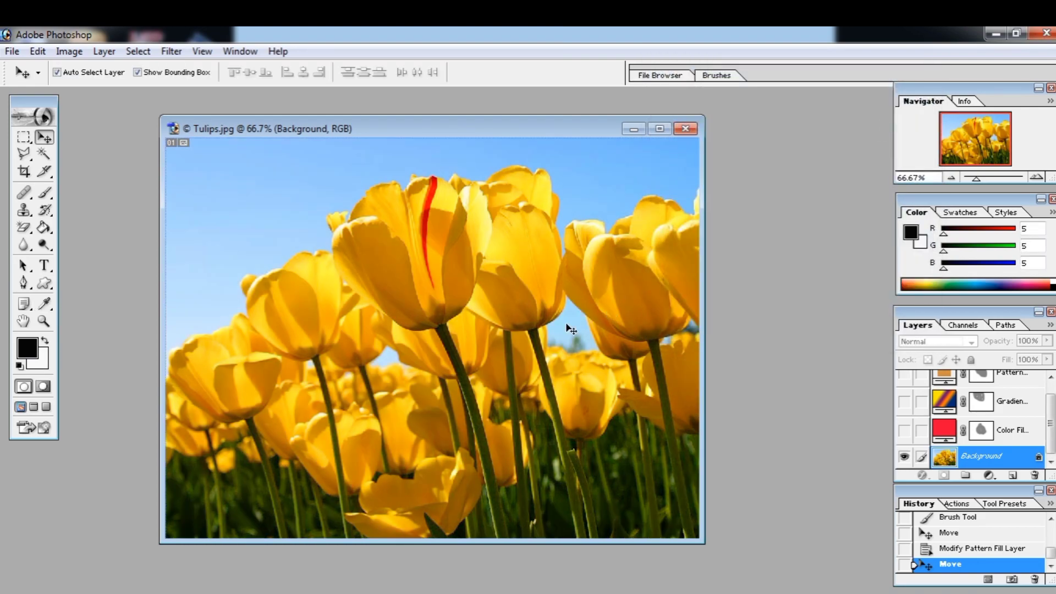
Add a Curves adjustment layer above the Background in Normal mode at 100% opacity, darkening the RGB curve with input 178 and output 90.
click(105, 52)
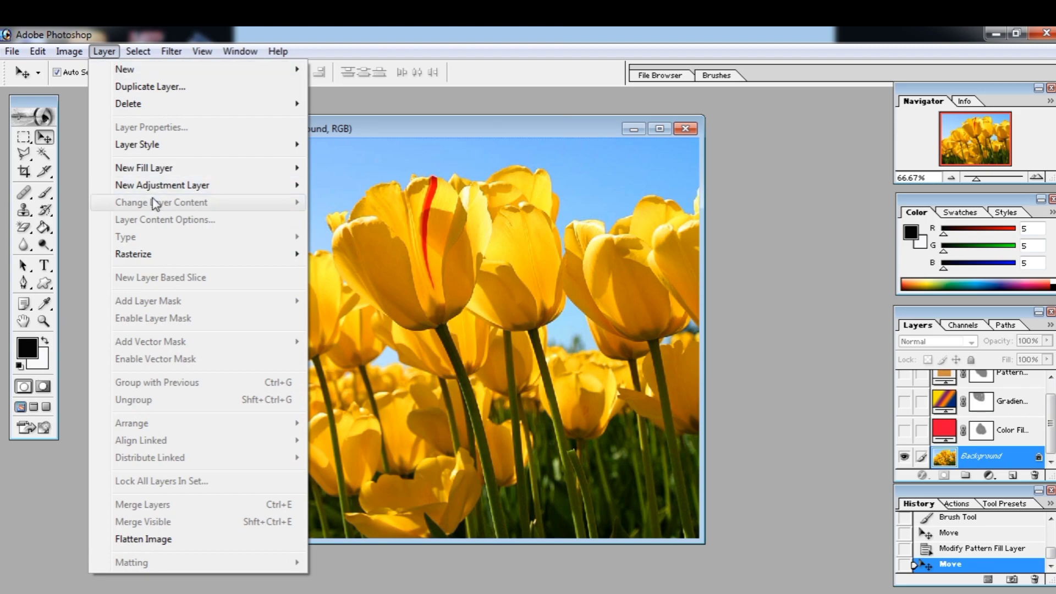
mouse_move(158, 190)
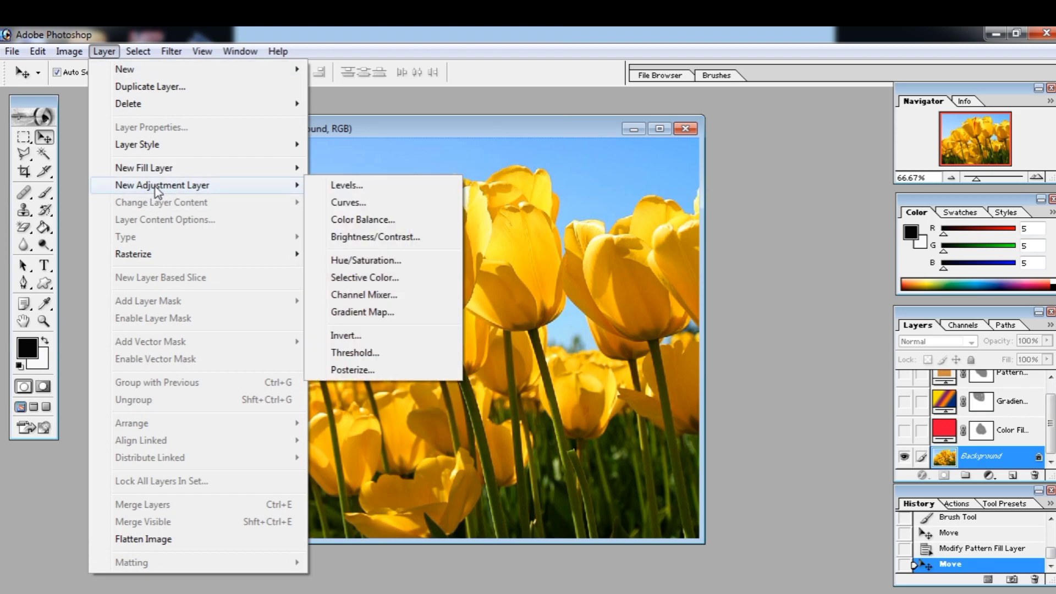
click(363, 208)
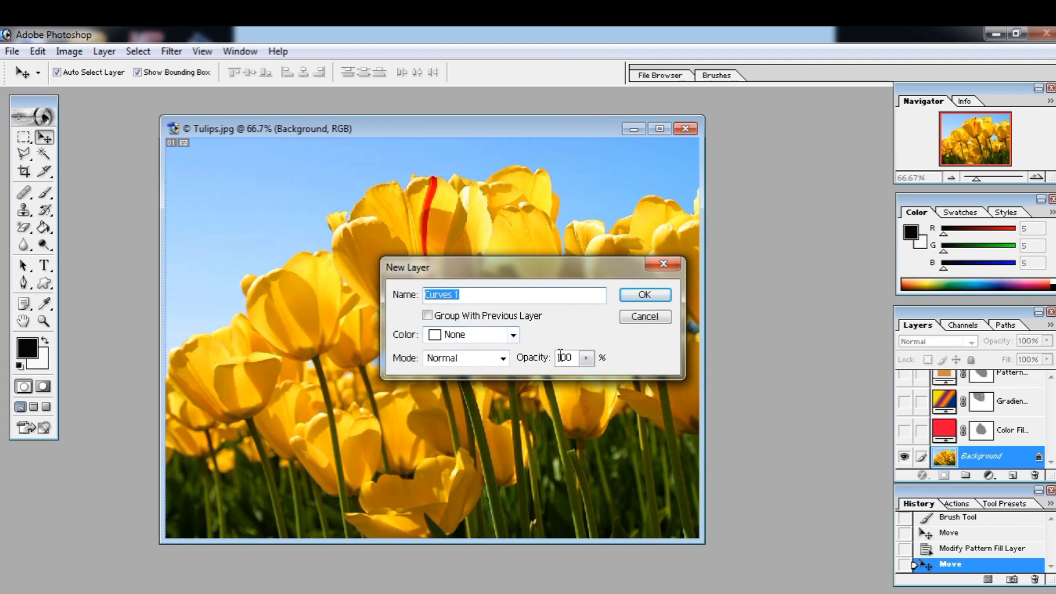
click(642, 299)
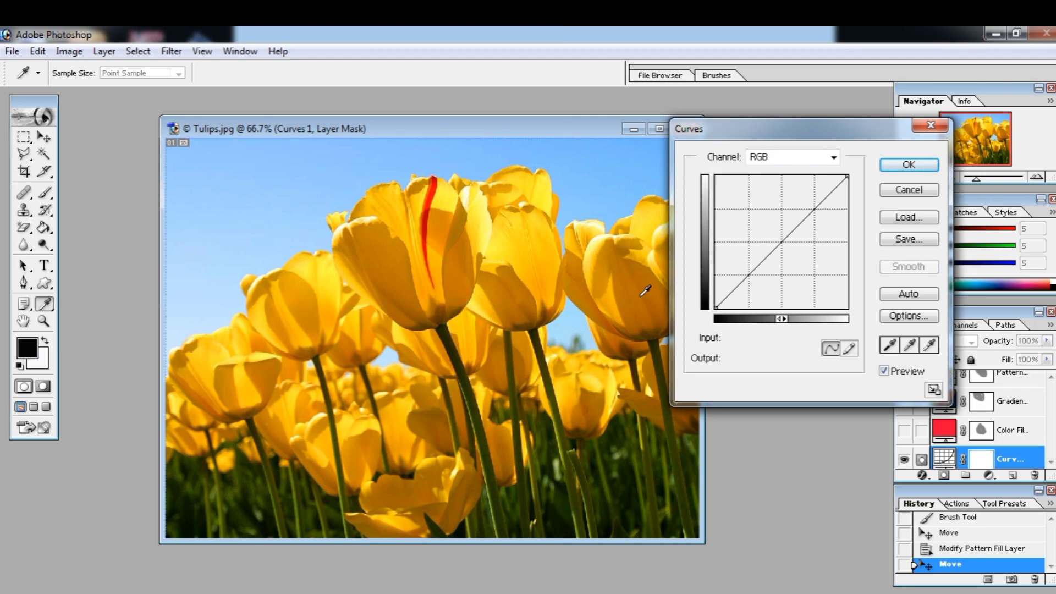
click(645, 291)
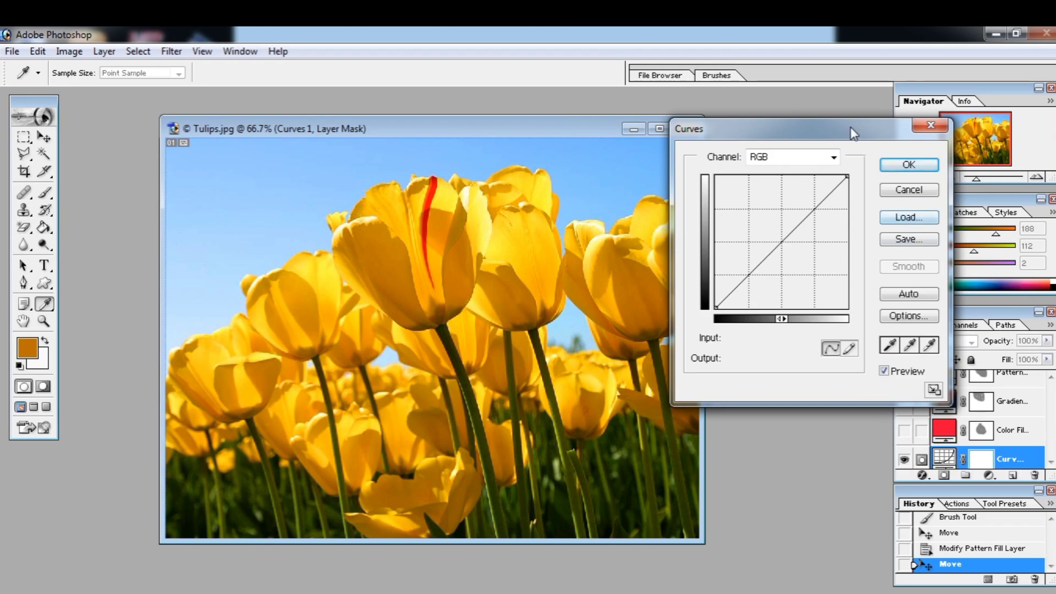
drag(850, 128, 747, 124)
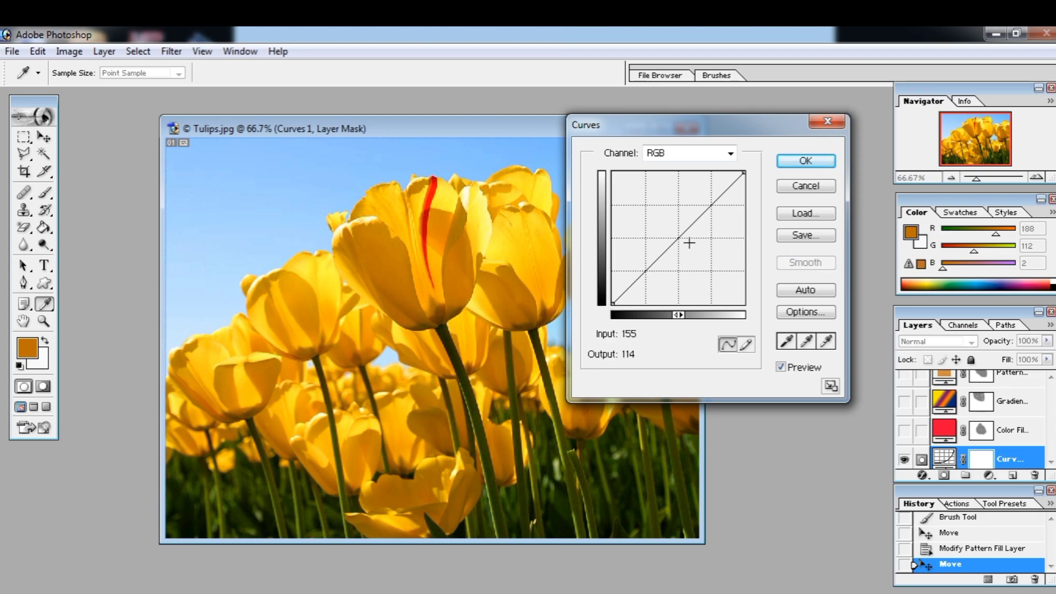
drag(680, 238, 705, 258)
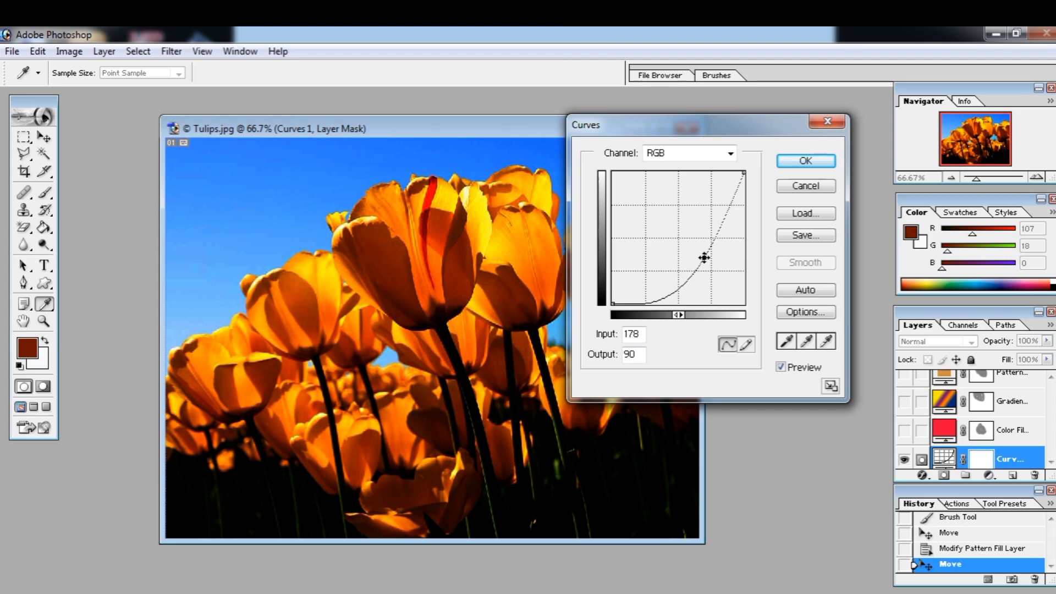
click(805, 162)
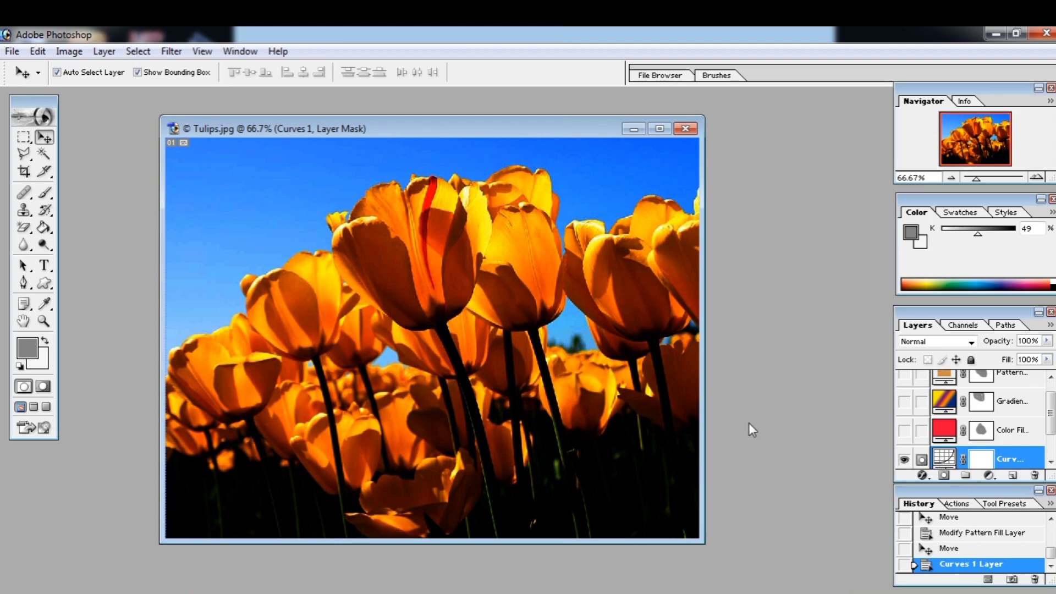
Paint gray on the Curves layer's mask over the large central tulip and the upper right tulips with the 102 px brush.
click(45, 195)
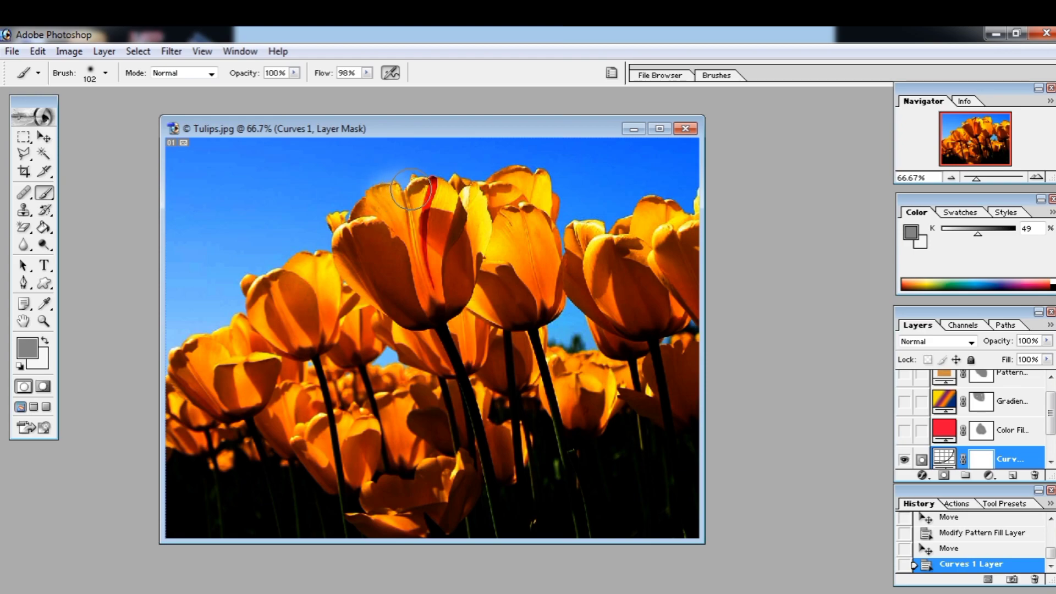
mouse_move(442, 222)
mouse_down()
mouse_move(452, 278)
mouse_move(424, 305)
mouse_move(405, 297)
mouse_move(373, 236)
mouse_move(400, 264)
mouse_move(383, 247)
mouse_move(394, 279)
mouse_move(360, 238)
mouse_move(370, 266)
mouse_move(349, 246)
mouse_move(359, 250)
mouse_move(344, 227)
mouse_move(352, 257)
mouse_move(408, 318)
mouse_move(442, 310)
mouse_move(425, 312)
mouse_move(435, 322)
mouse_move(457, 204)
mouse_up()
mouse_move(395, 219)
mouse_down()
mouse_move(399, 269)
mouse_move(412, 276)
mouse_move(418, 220)
mouse_move(426, 299)
mouse_up()
mouse_move(369, 258)
mouse_down()
mouse_move(378, 236)
mouse_move(444, 243)
mouse_move(454, 264)
mouse_move(395, 168)
mouse_move(365, 215)
mouse_move(355, 176)
mouse_up()
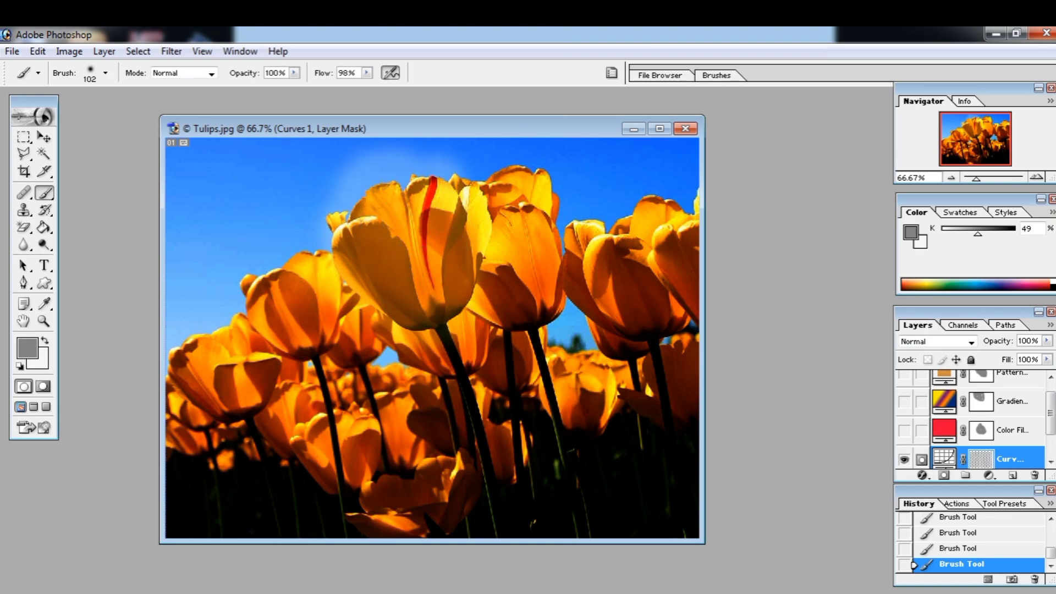
mouse_move(344, 226)
mouse_down()
mouse_move(365, 190)
mouse_move(385, 185)
mouse_move(428, 203)
mouse_move(453, 261)
mouse_move(437, 295)
mouse_up()
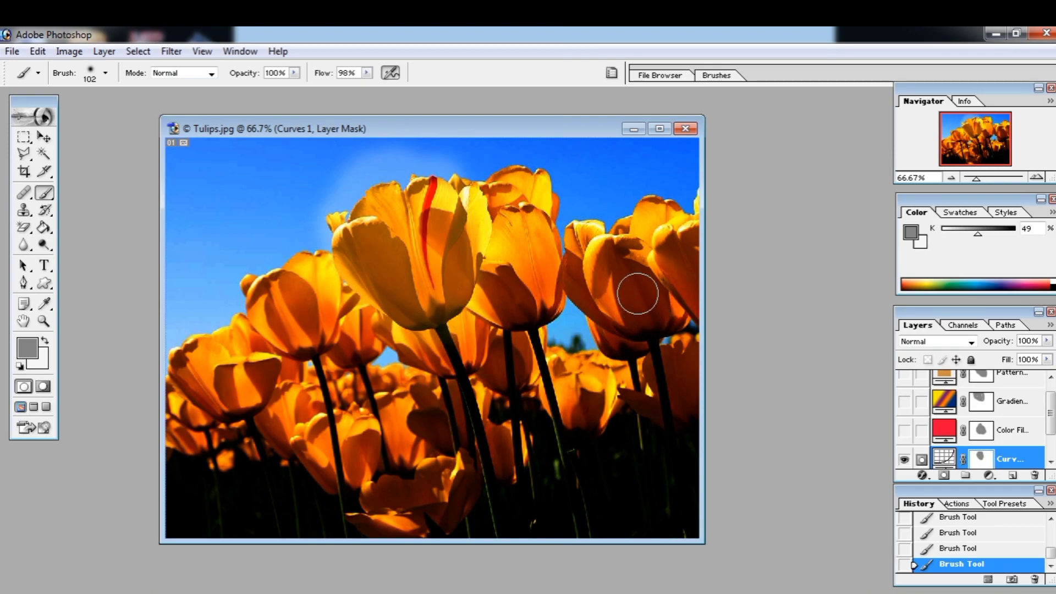
mouse_move(637, 293)
mouse_down()
mouse_move(660, 311)
mouse_move(636, 286)
mouse_move(653, 306)
mouse_move(630, 298)
mouse_move(628, 261)
mouse_move(638, 313)
mouse_move(615, 290)
mouse_move(611, 265)
mouse_move(635, 303)
mouse_move(681, 244)
mouse_move(686, 278)
mouse_move(655, 260)
mouse_move(679, 276)
mouse_move(639, 310)
mouse_move(613, 274)
mouse_move(616, 230)
mouse_move(613, 255)
mouse_move(673, 278)
mouse_move(643, 251)
mouse_up()
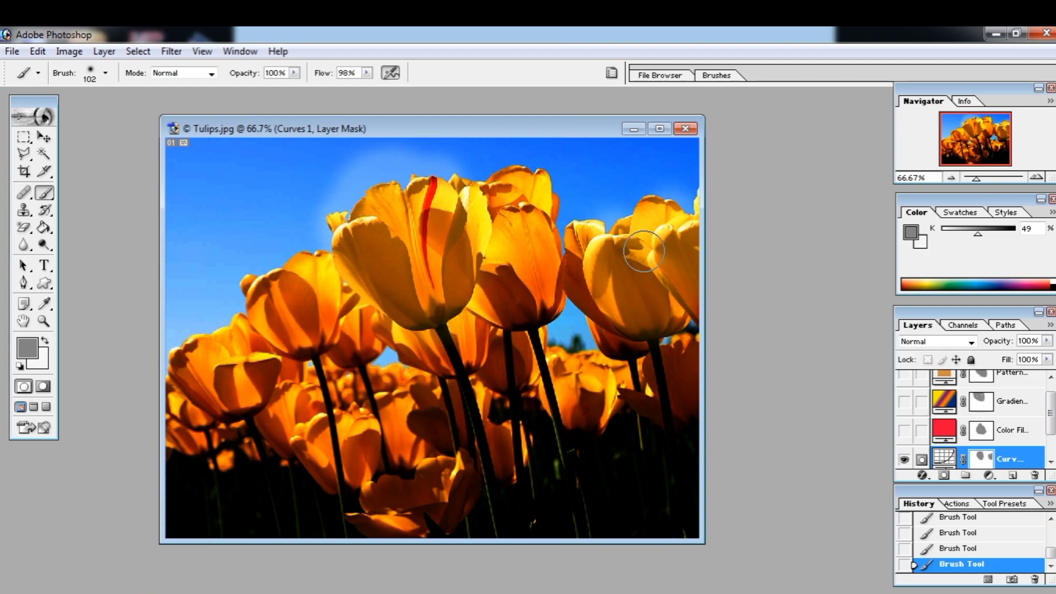
click(71, 51)
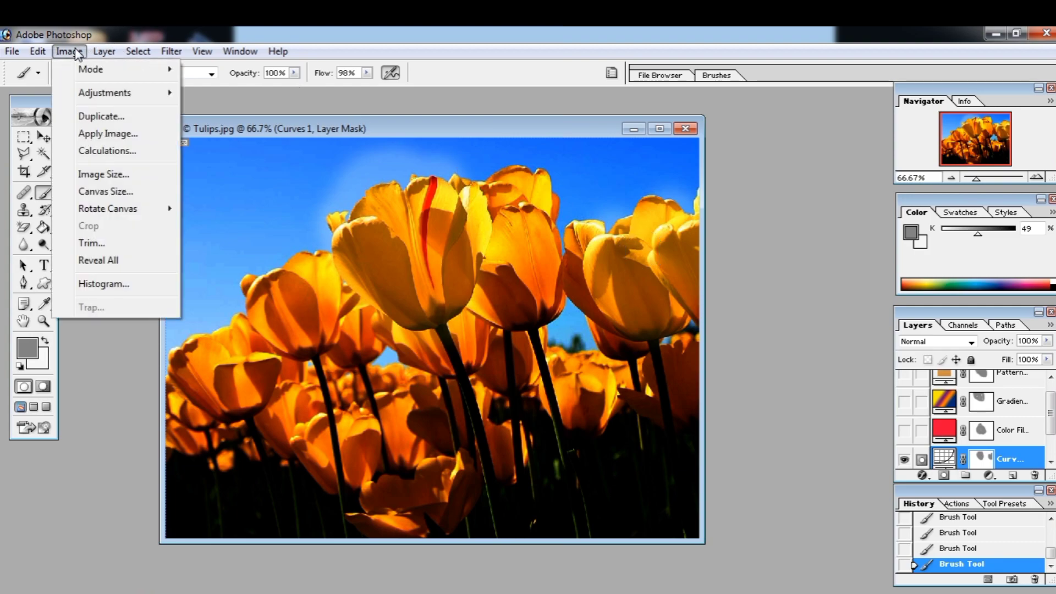
mouse_move(110, 96)
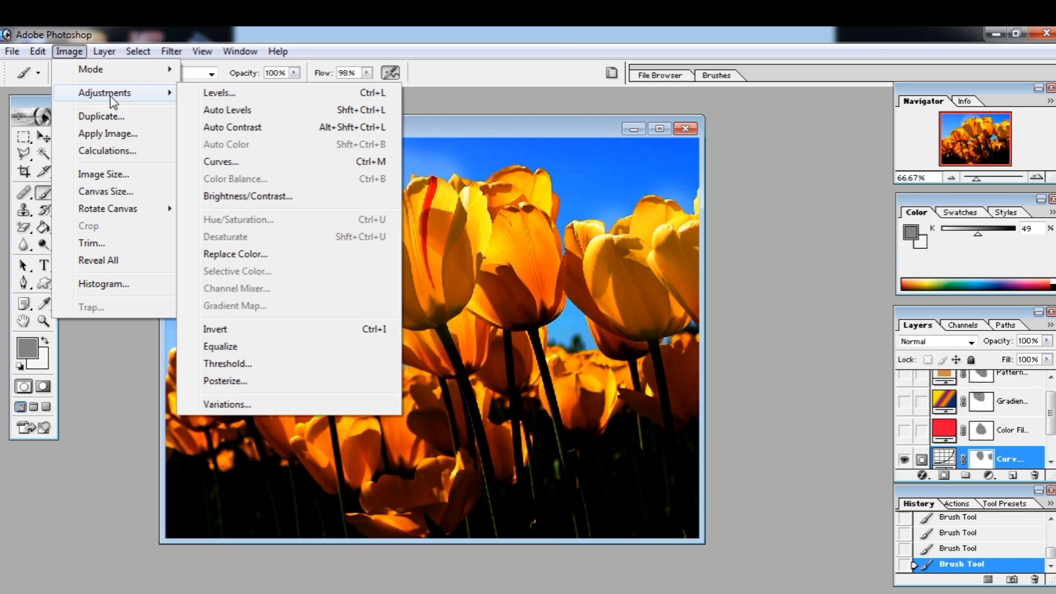
click(105, 52)
click(104, 52)
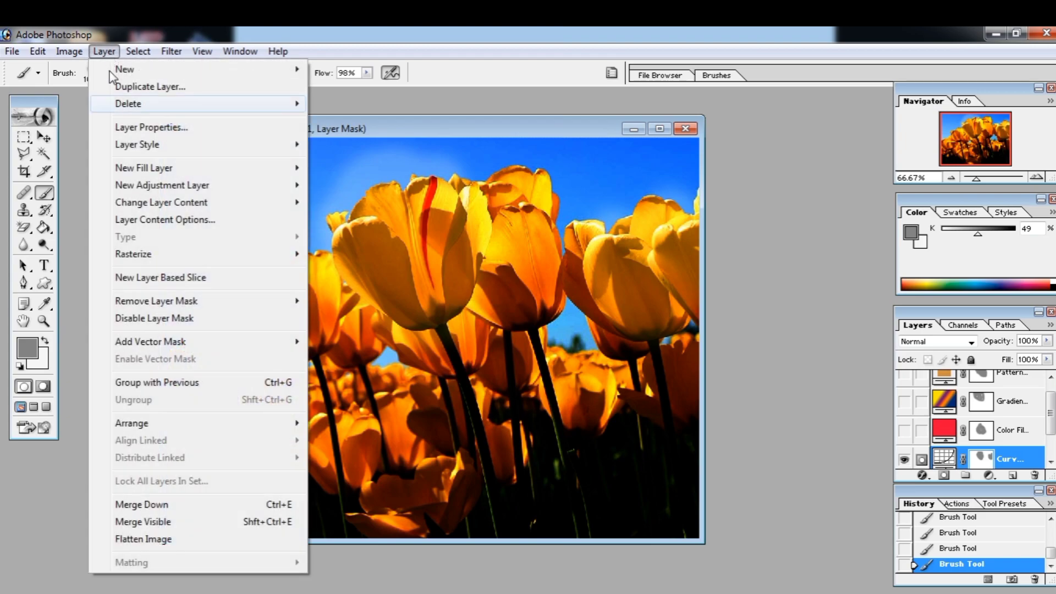
mouse_move(147, 175)
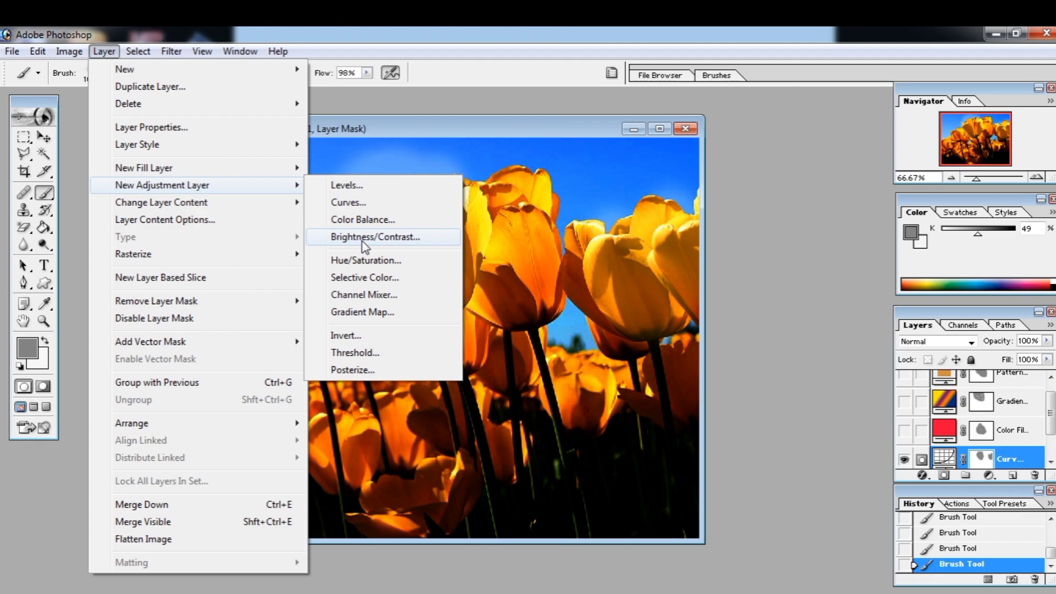
click(528, 182)
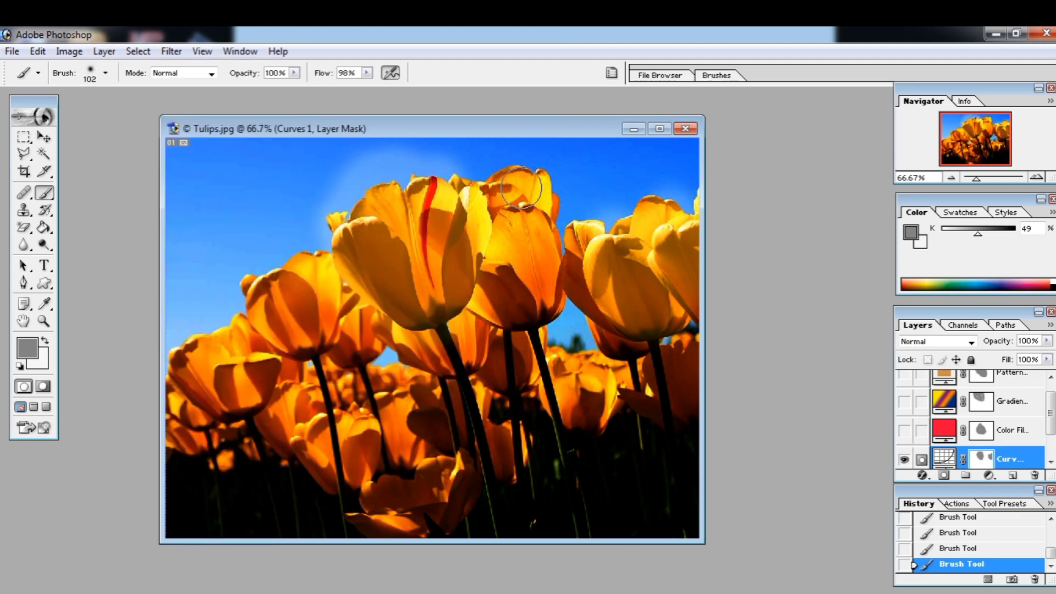
Try moving the Curves layer's mask down over the lower tulips with the Move tool, and move it back over the upper tulips.
click(44, 138)
drag(478, 283, 390, 439)
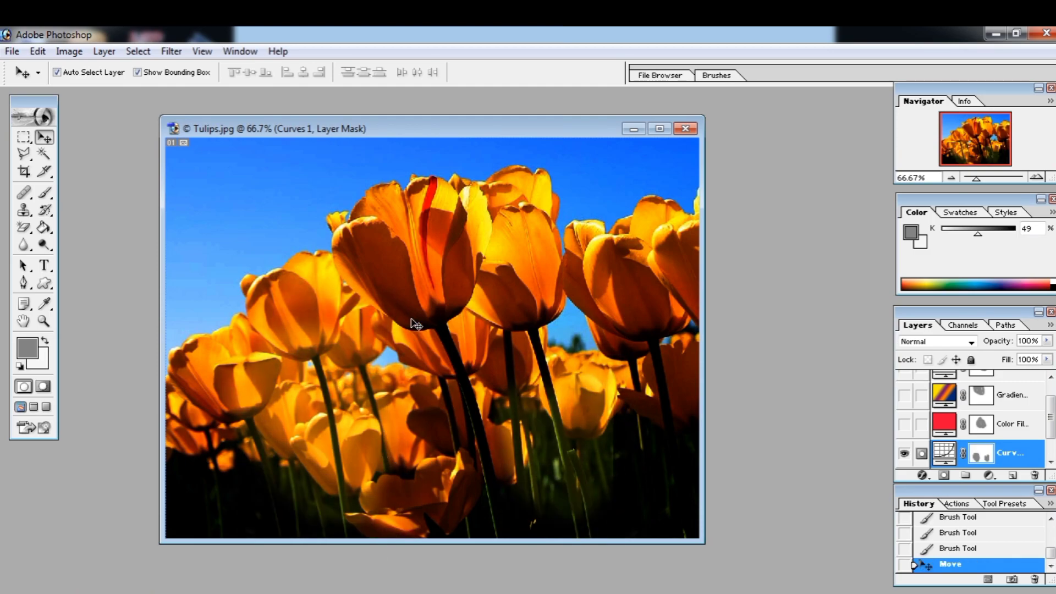
drag(360, 402, 446, 240)
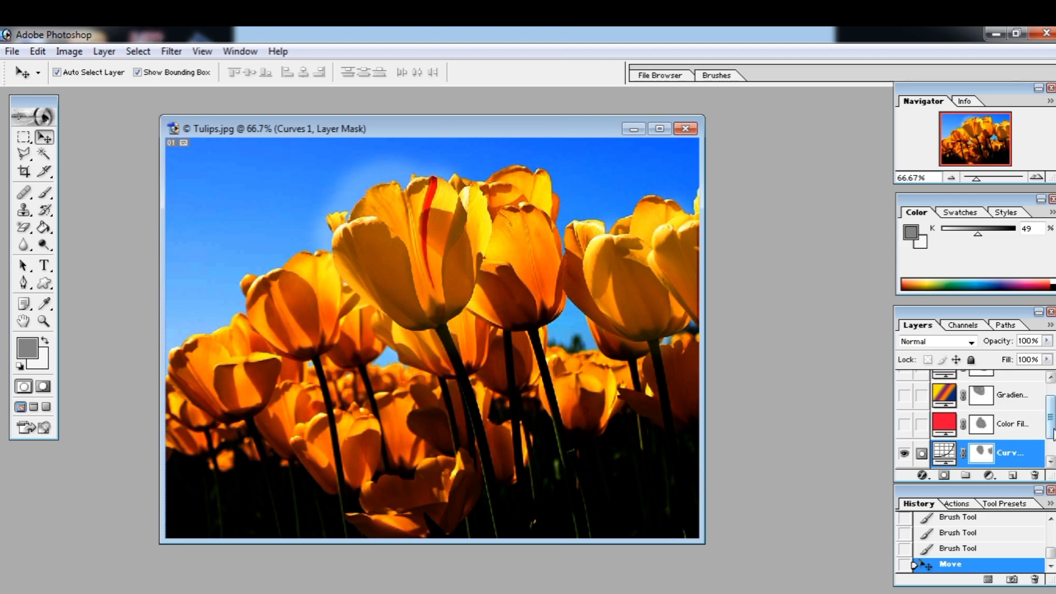
Select the Background layer and hide the Curves adjustment layer.
scroll(1052, 454, down, 1)
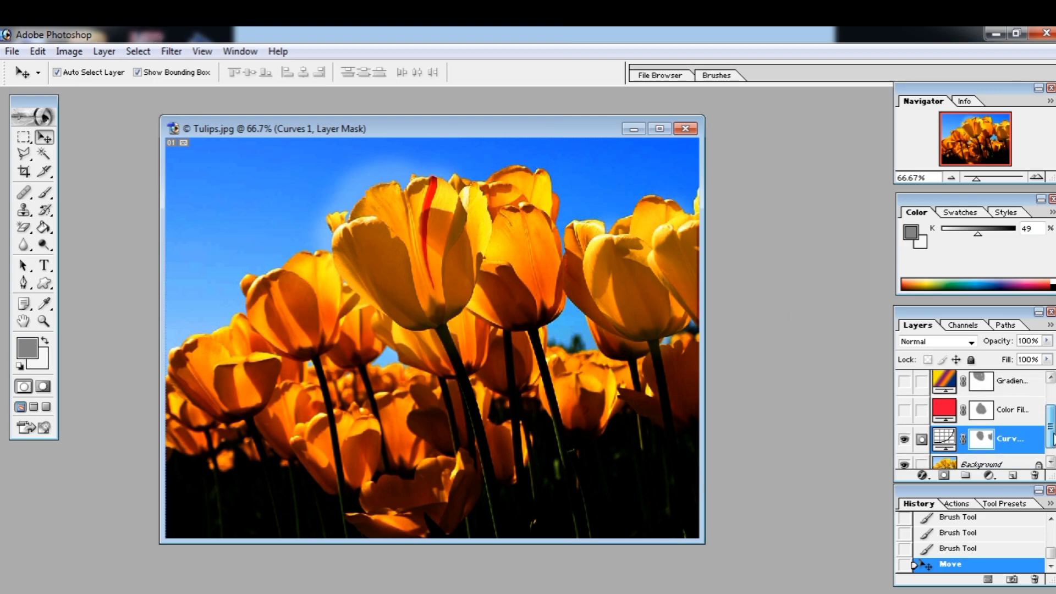
click(981, 456)
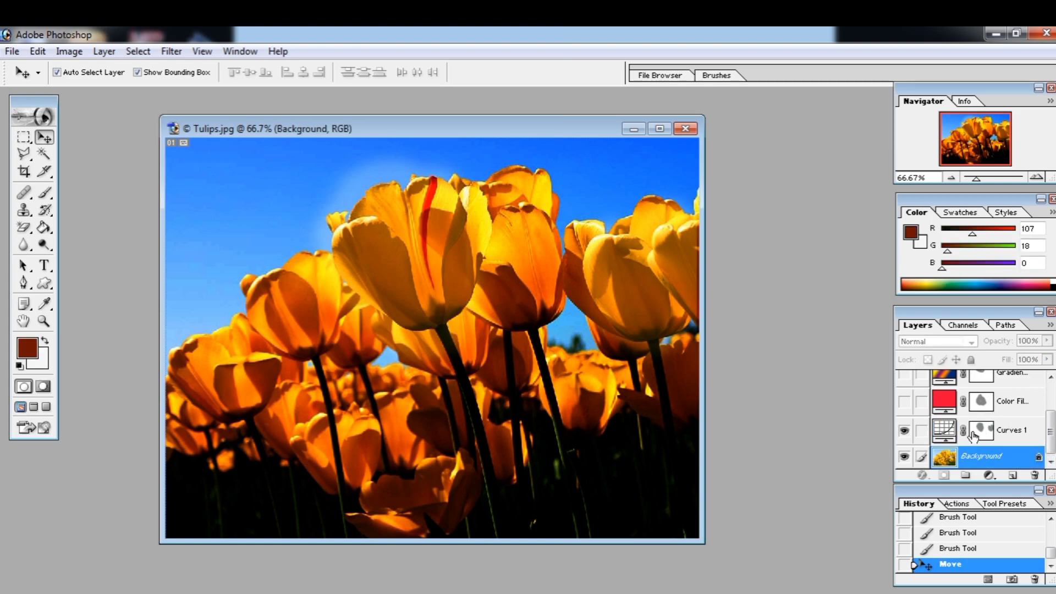
click(904, 432)
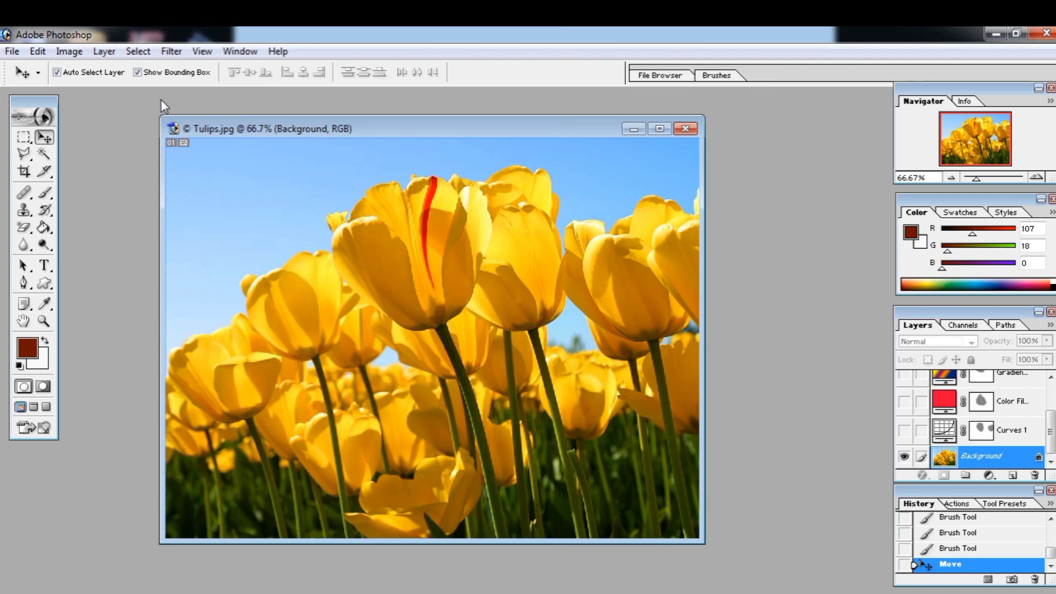
click(132, 51)
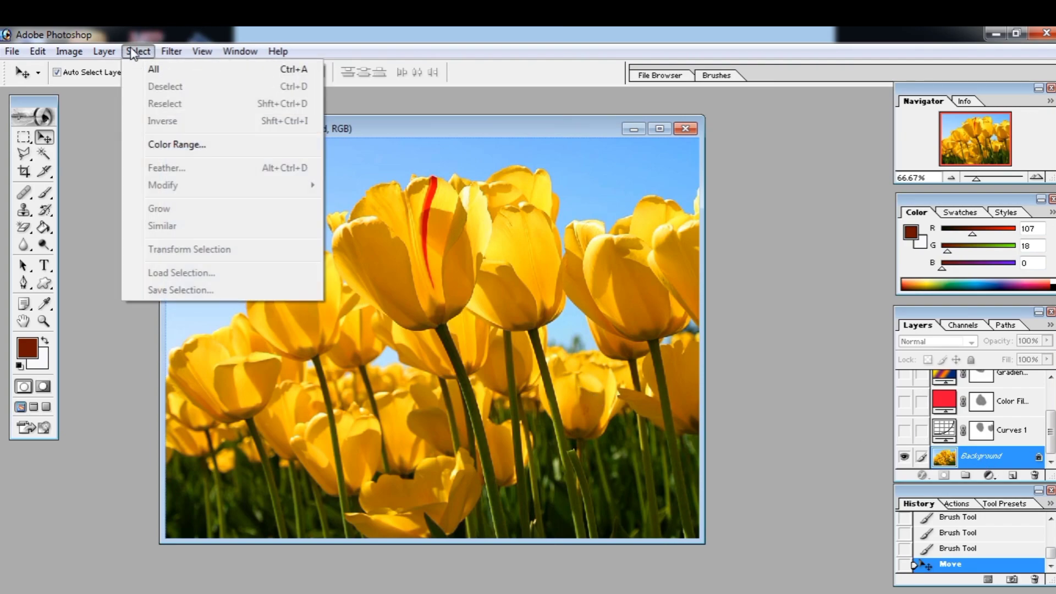
mouse_move(104, 51)
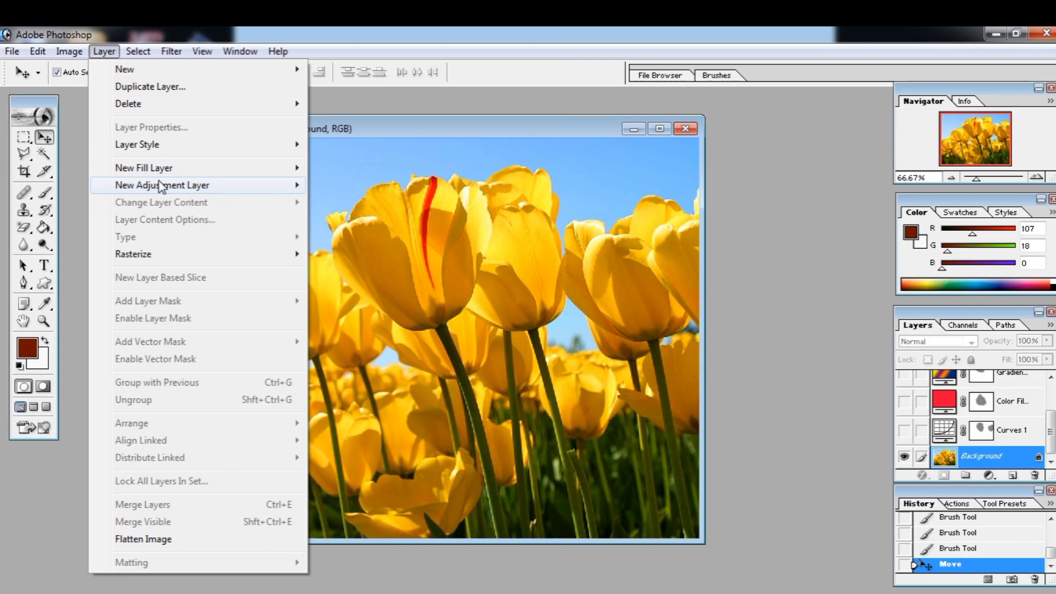
mouse_move(182, 184)
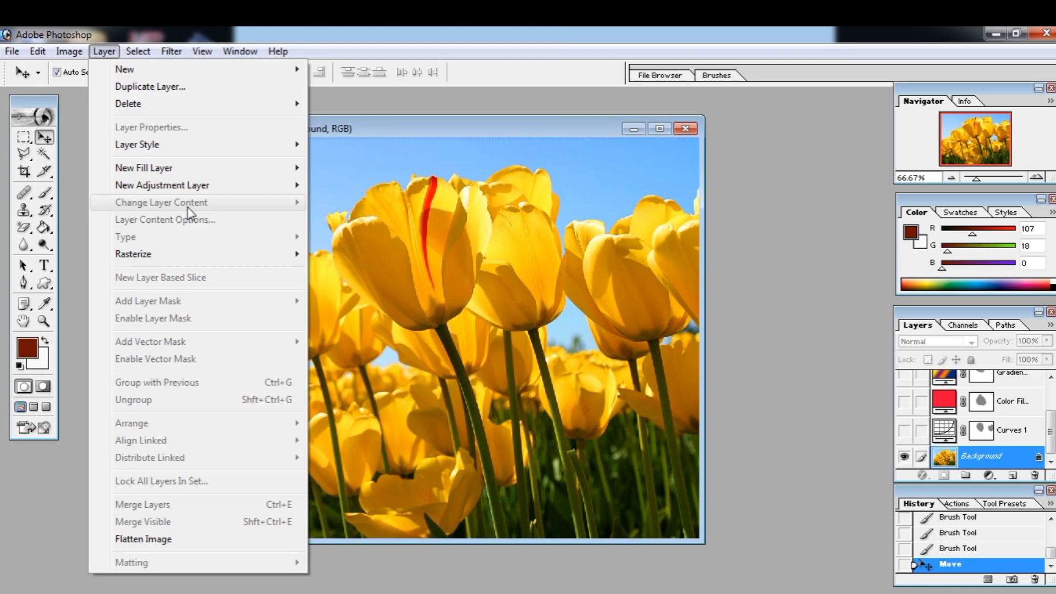
click(429, 232)
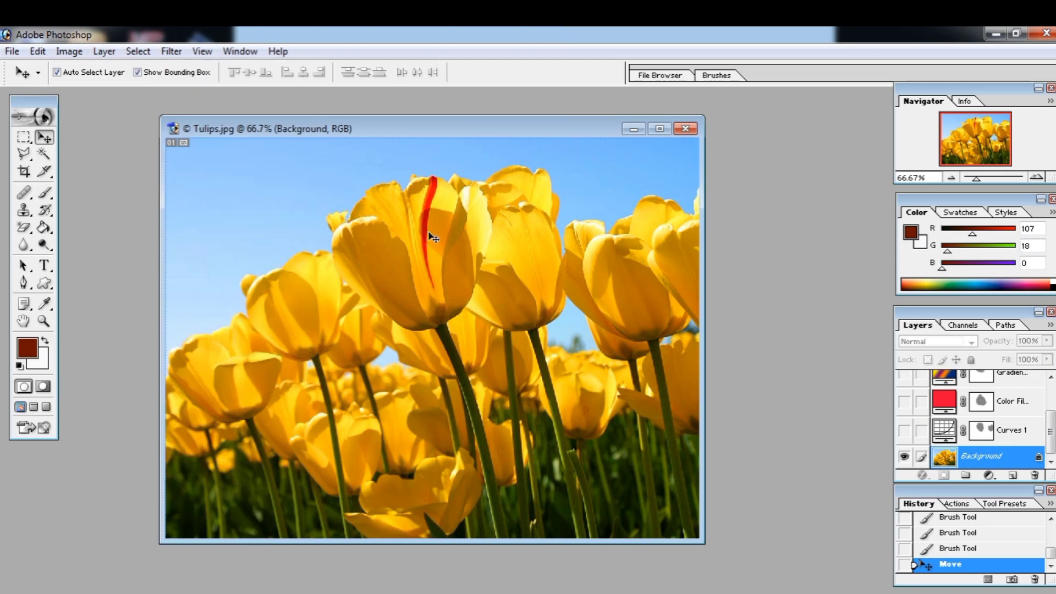
Show and select the Curves adjustment layer, and change its content to Levels with RGB input levels 0, 1.00 and 255.
click(950, 432)
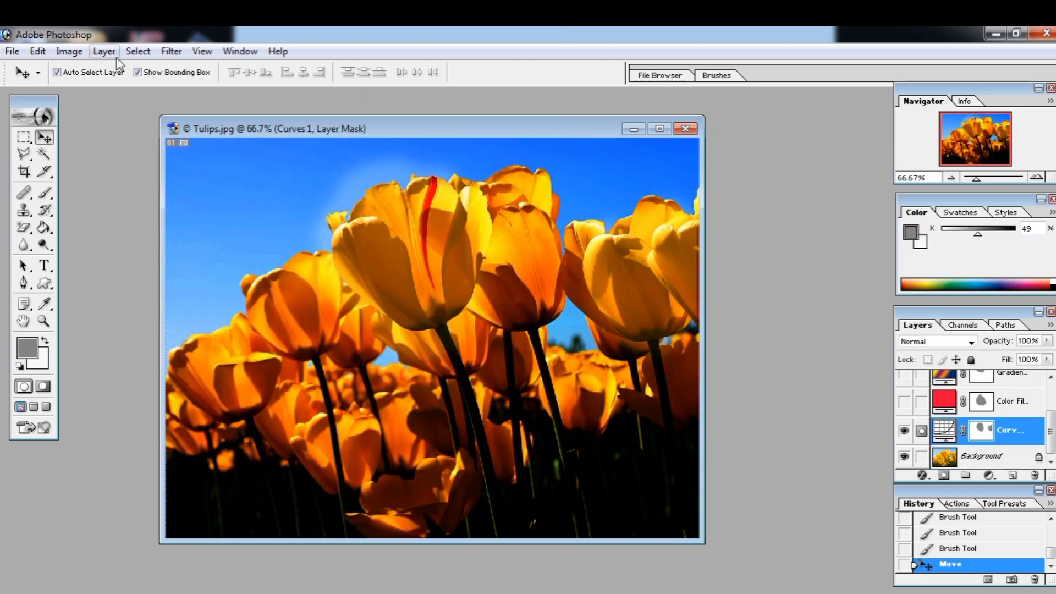
click(102, 55)
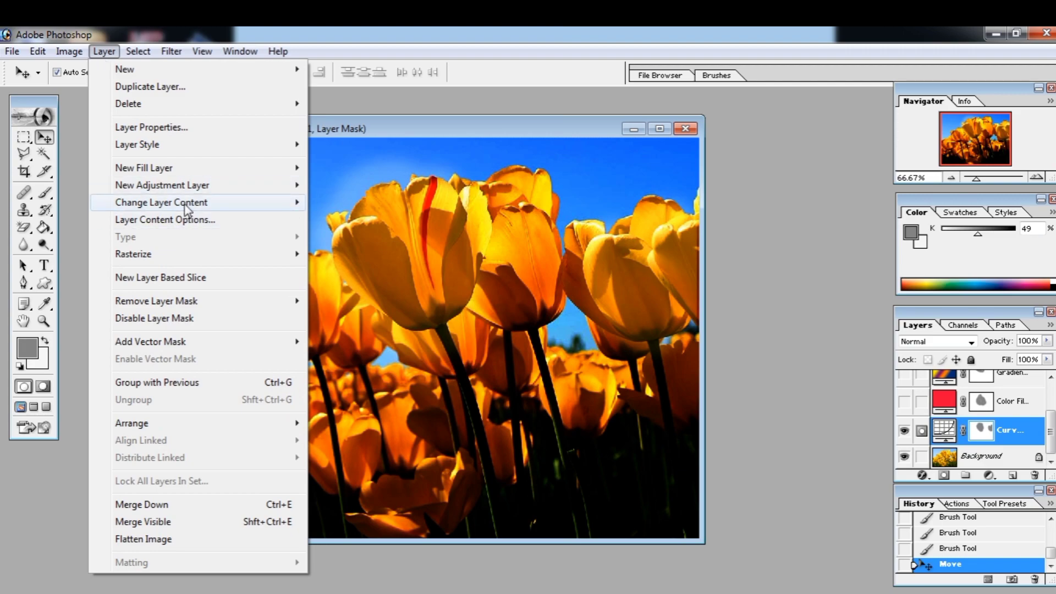
mouse_move(187, 208)
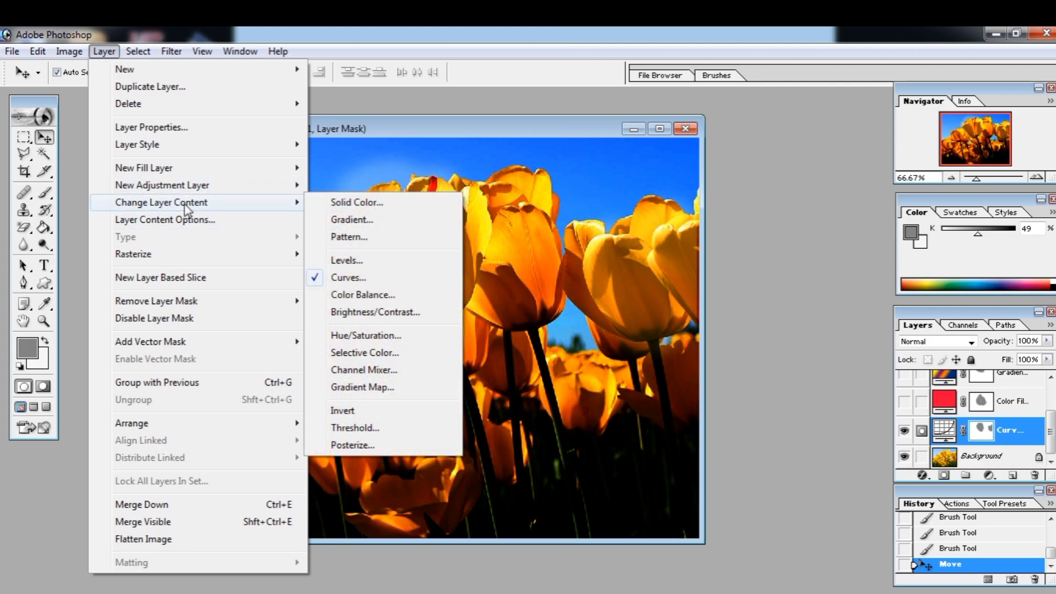
click(531, 209)
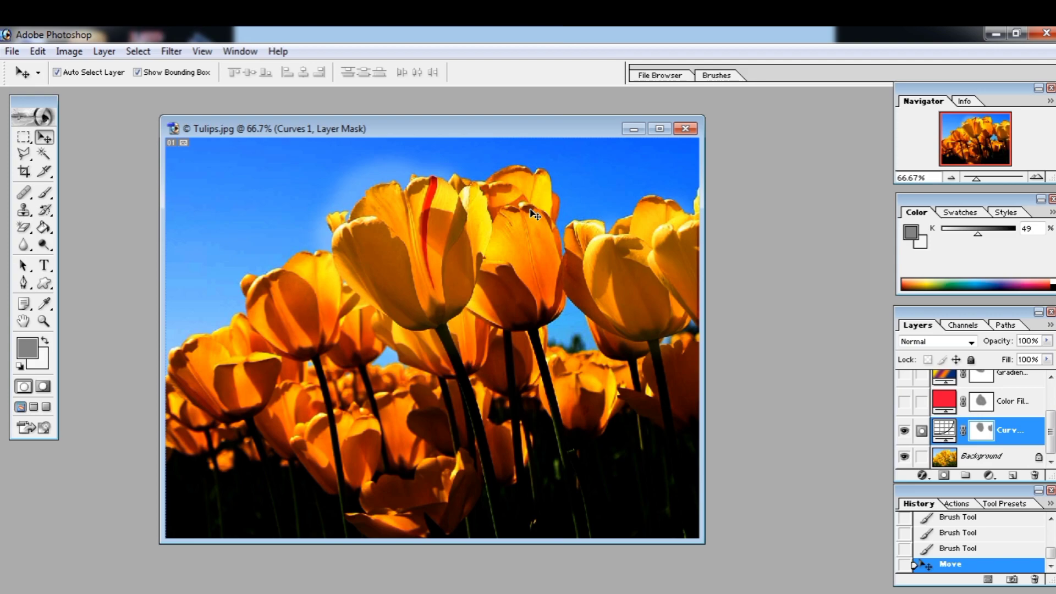
click(112, 52)
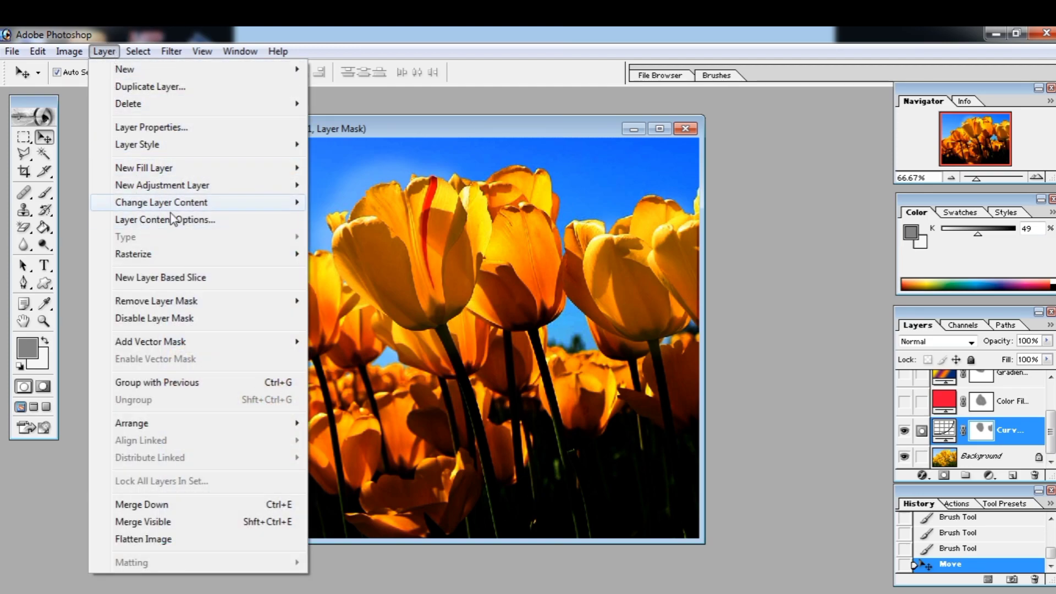
mouse_move(164, 209)
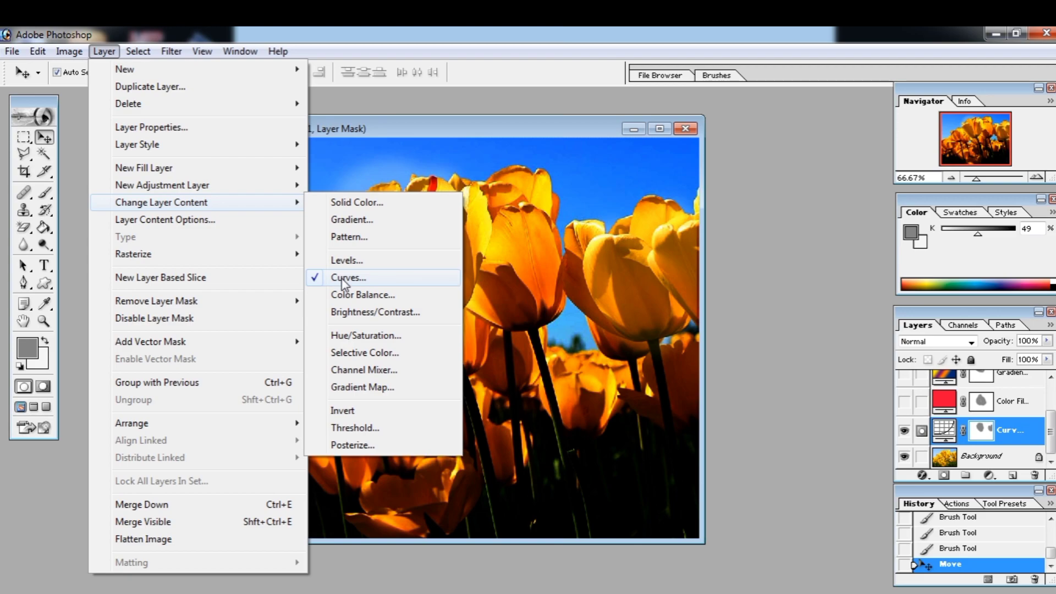
click(332, 260)
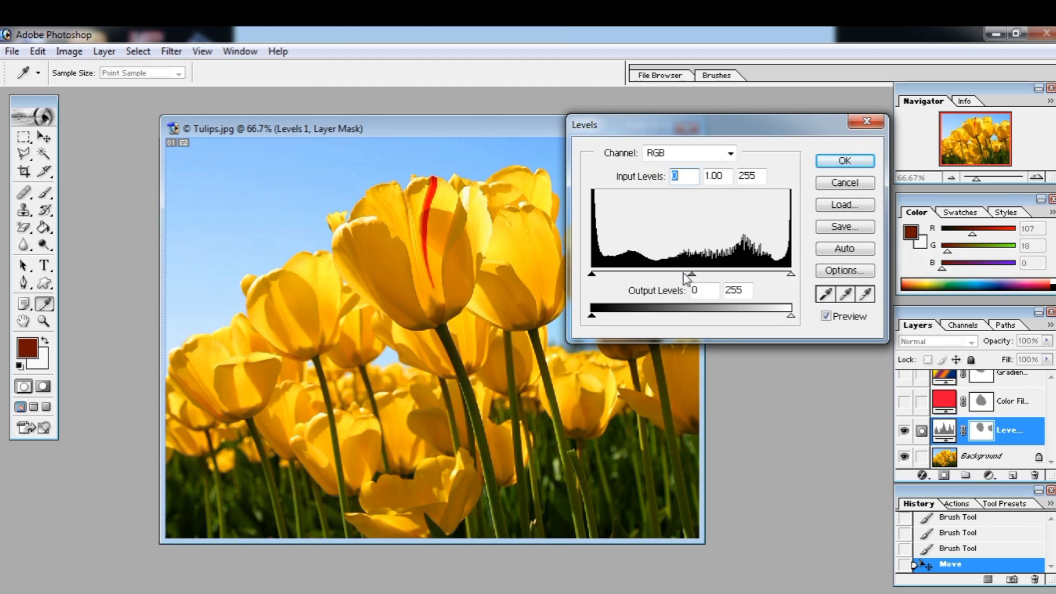
click(845, 162)
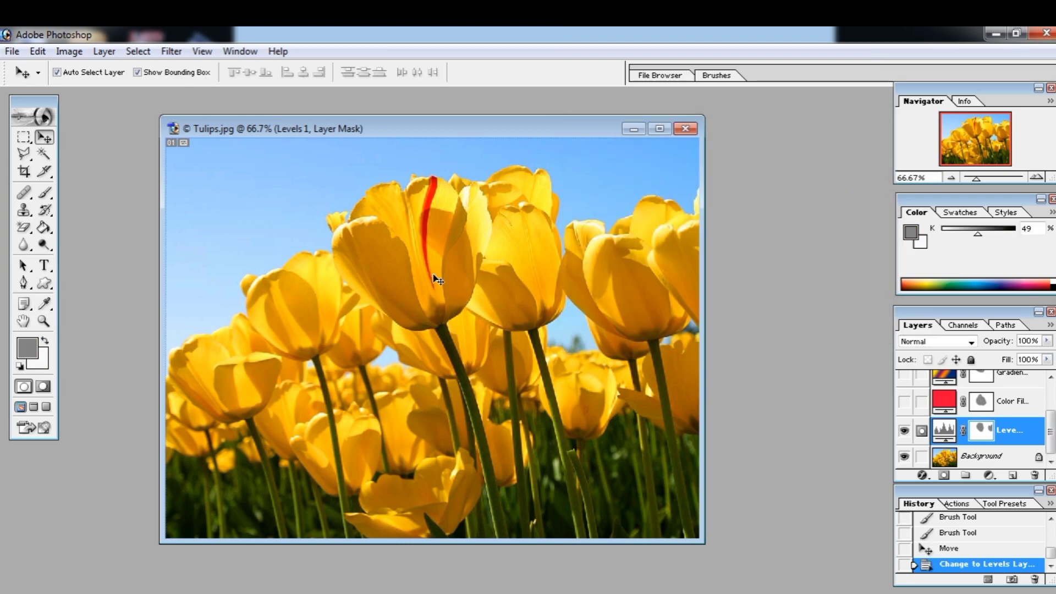
click(104, 51)
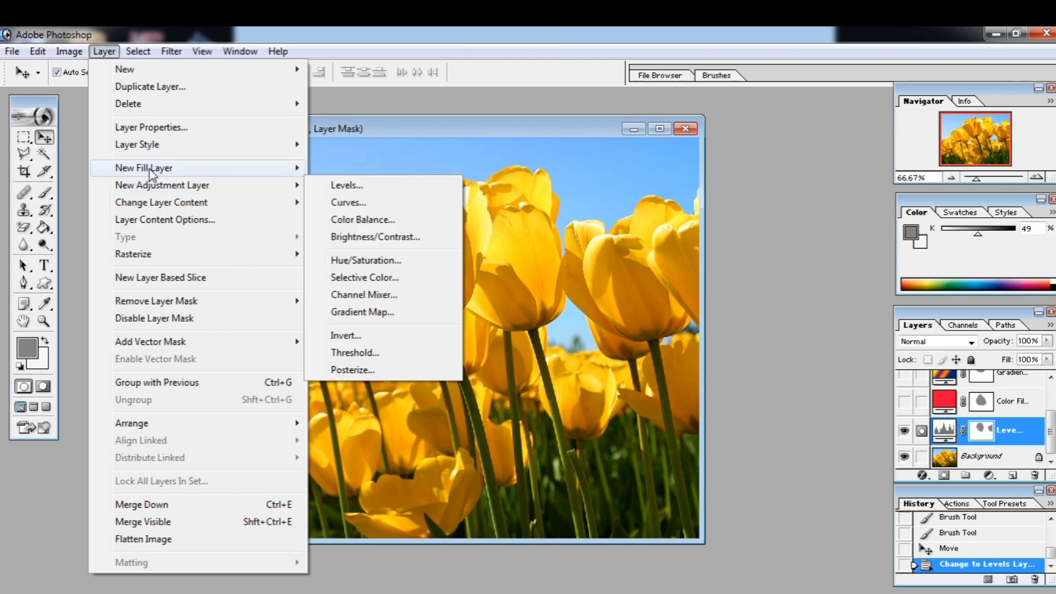
mouse_move(157, 189)
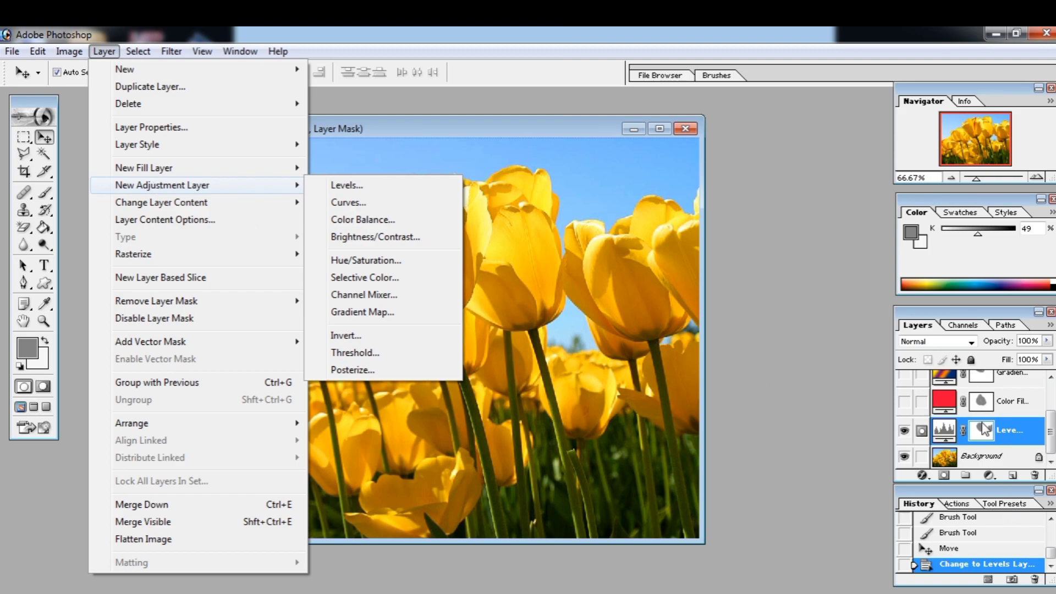
click(1048, 448)
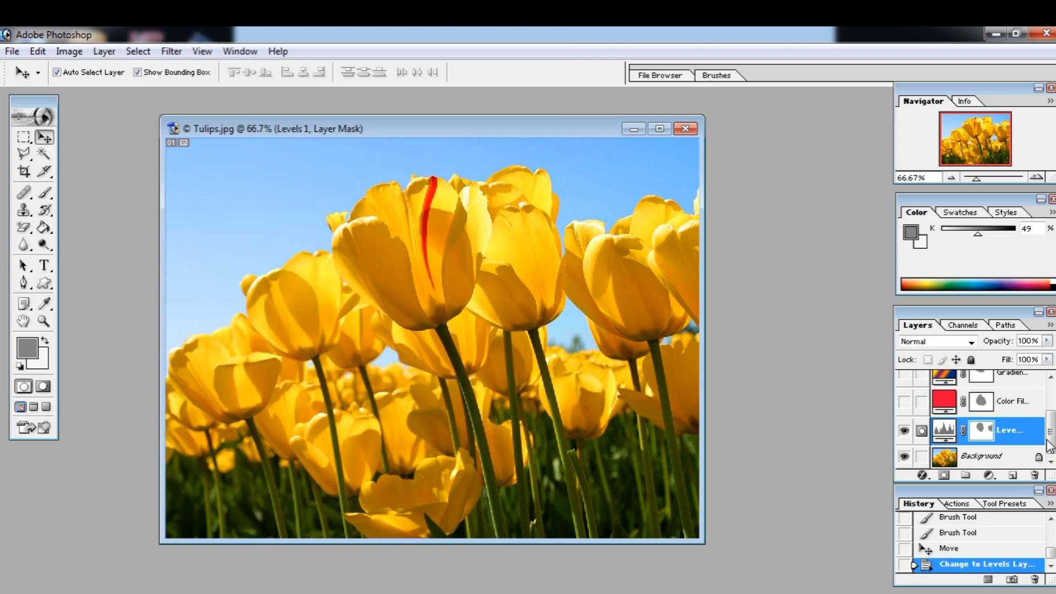
scroll(990, 418, up, 2)
mouse_move(1052, 415)
mouse_down()
mouse_move(1052, 435)
mouse_move(1052, 417)
mouse_up()
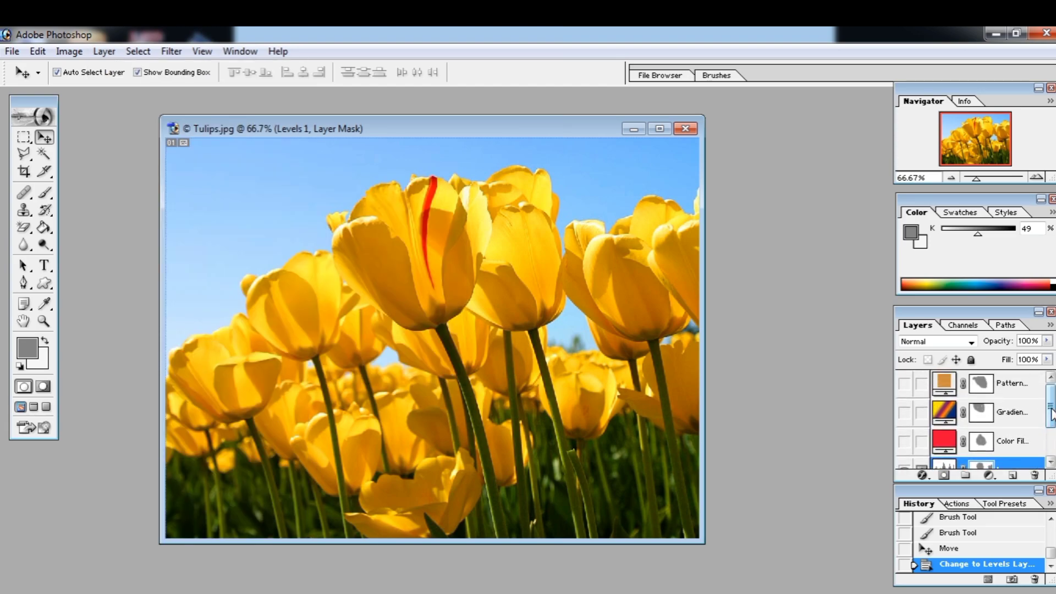
Try changing the Levels layer's content to Color Balance with midtone color levels of -100, -82 and -46.
click(104, 51)
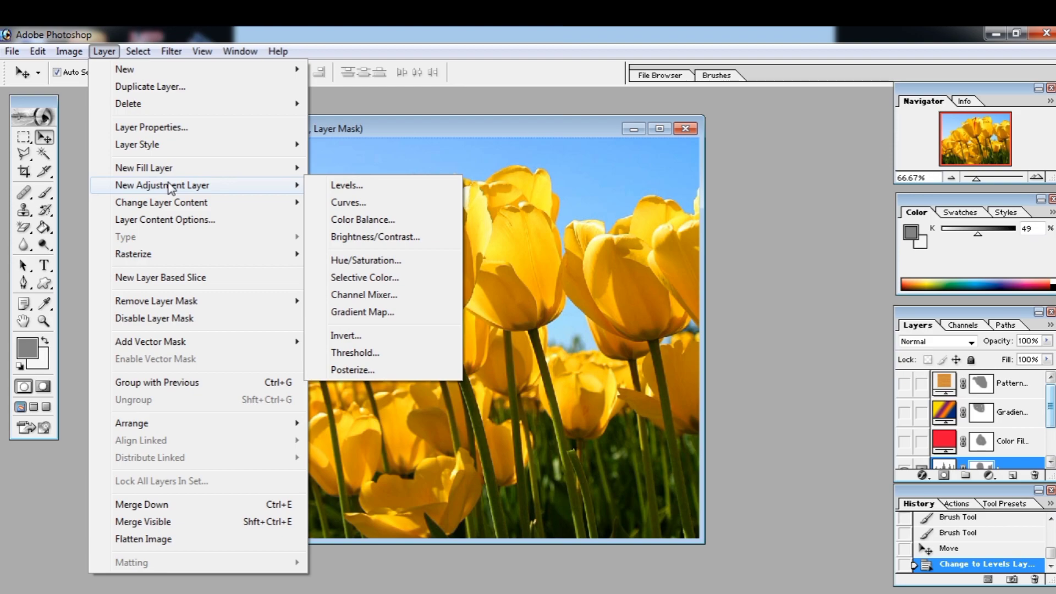
mouse_move(168, 212)
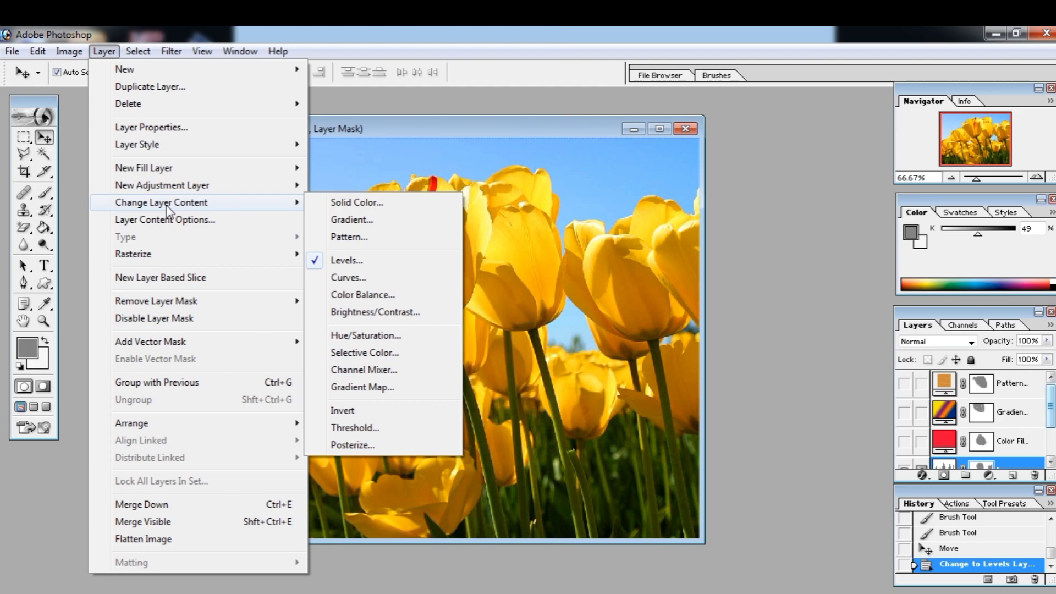
click(358, 295)
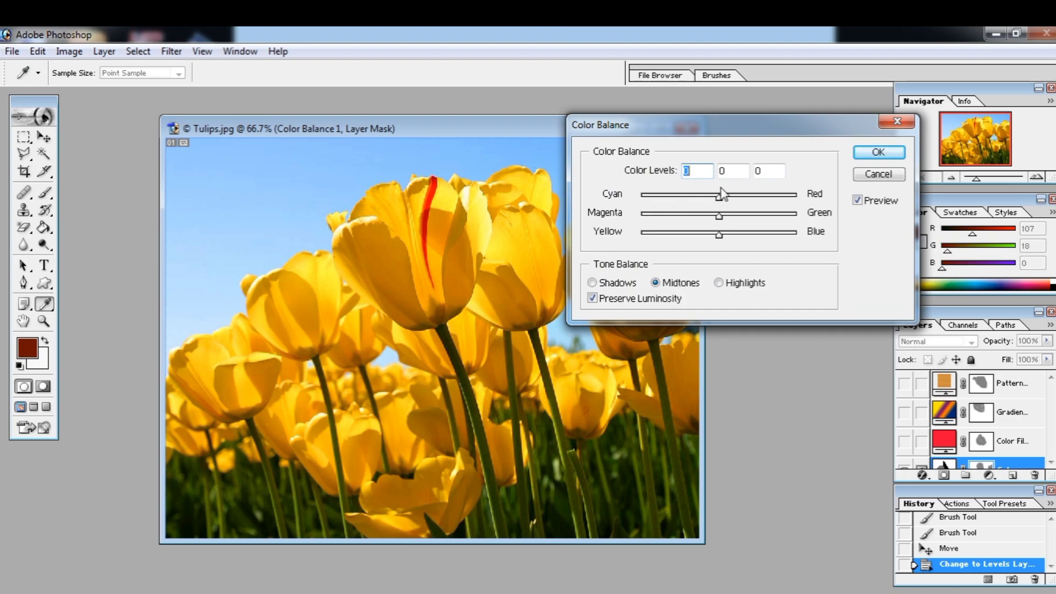
drag(721, 194, 635, 251)
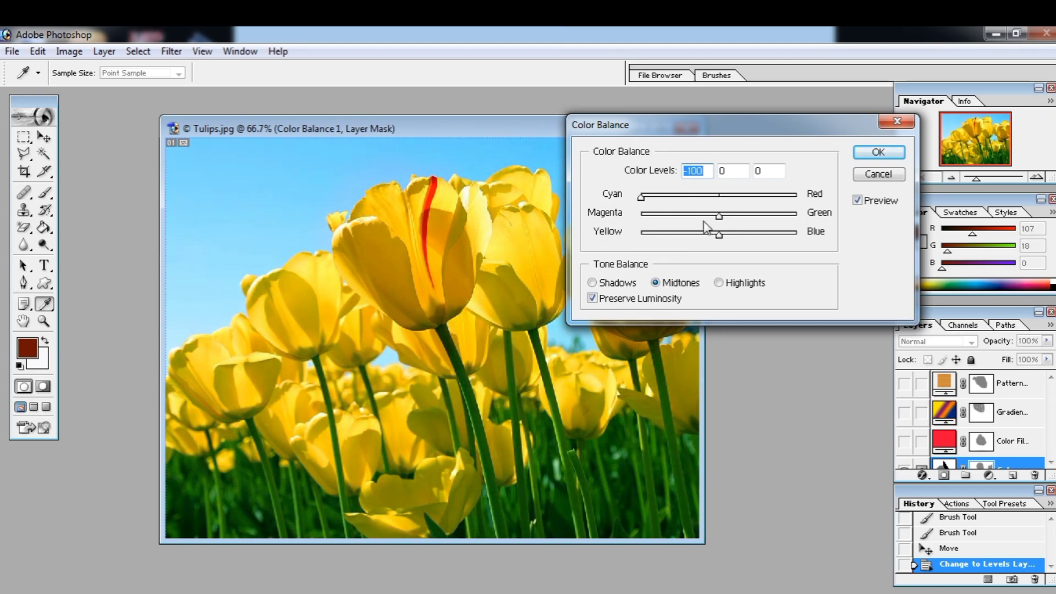
drag(721, 218, 655, 238)
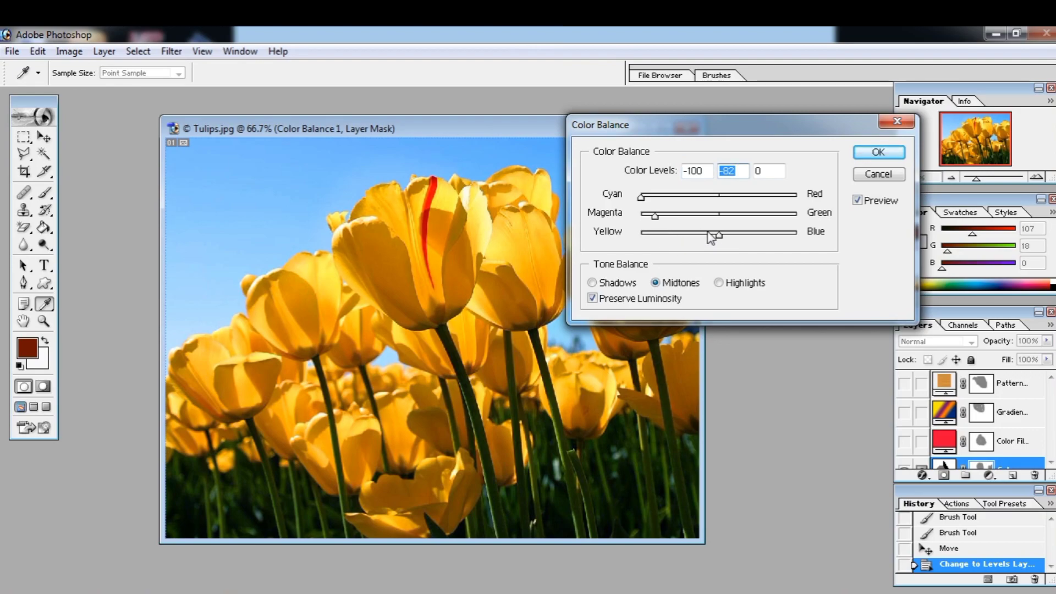
drag(718, 235, 684, 232)
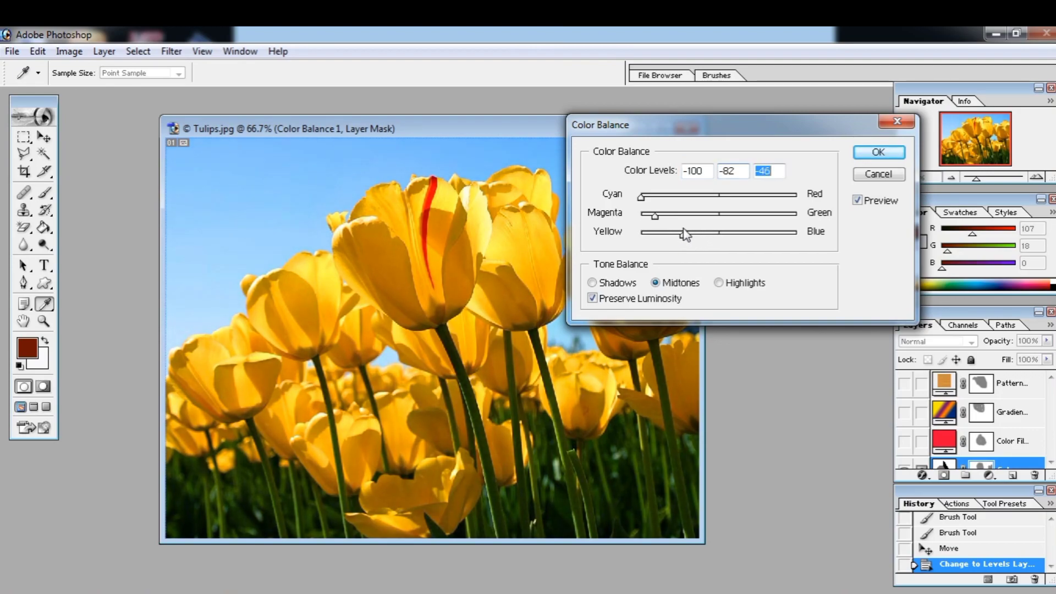
click(878, 174)
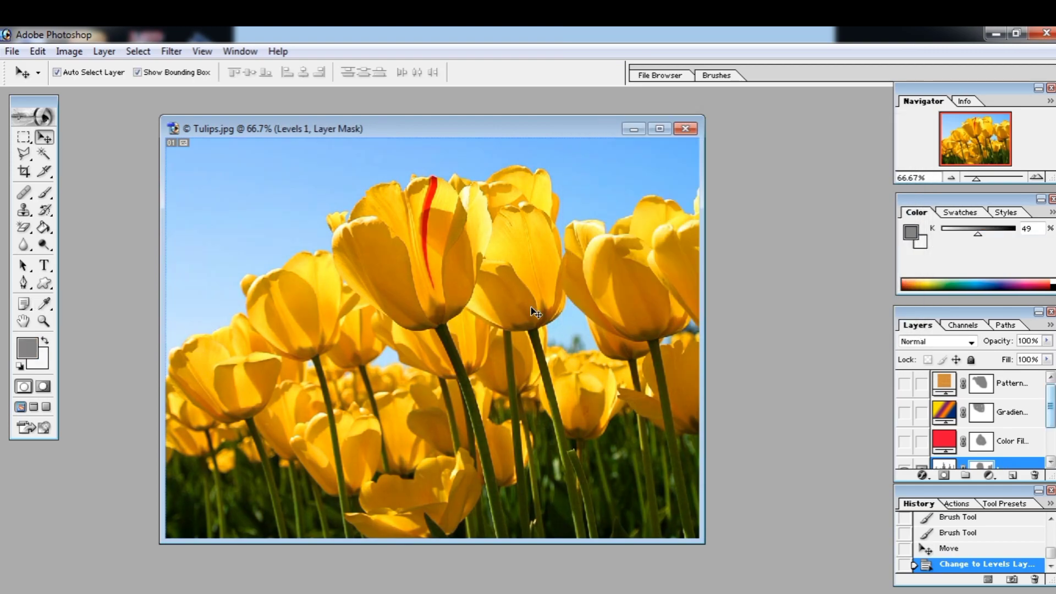
View the Levels layer's content options and close them without applying anything.
click(104, 51)
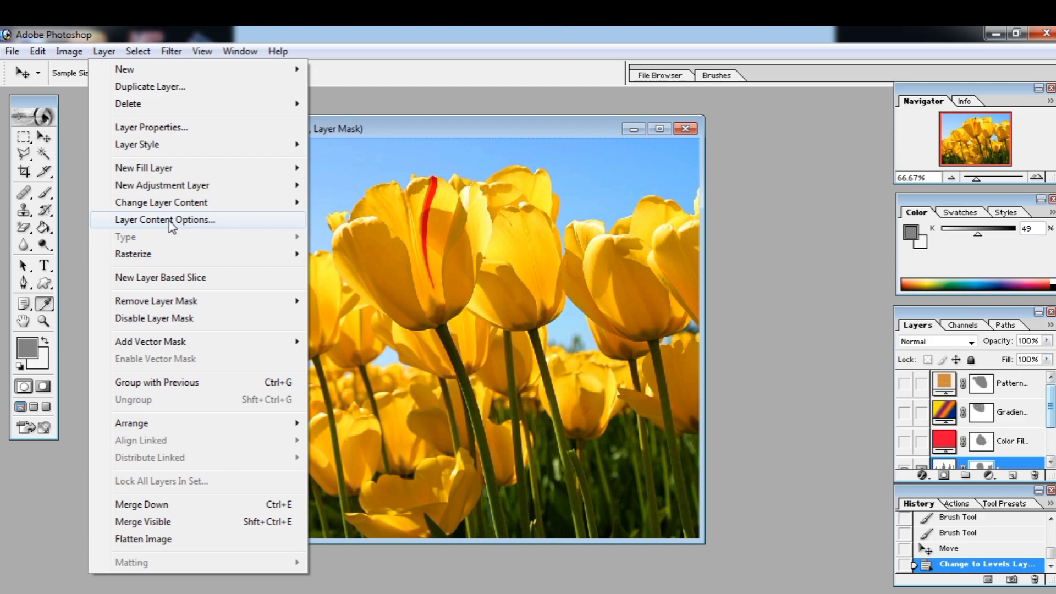
click(172, 222)
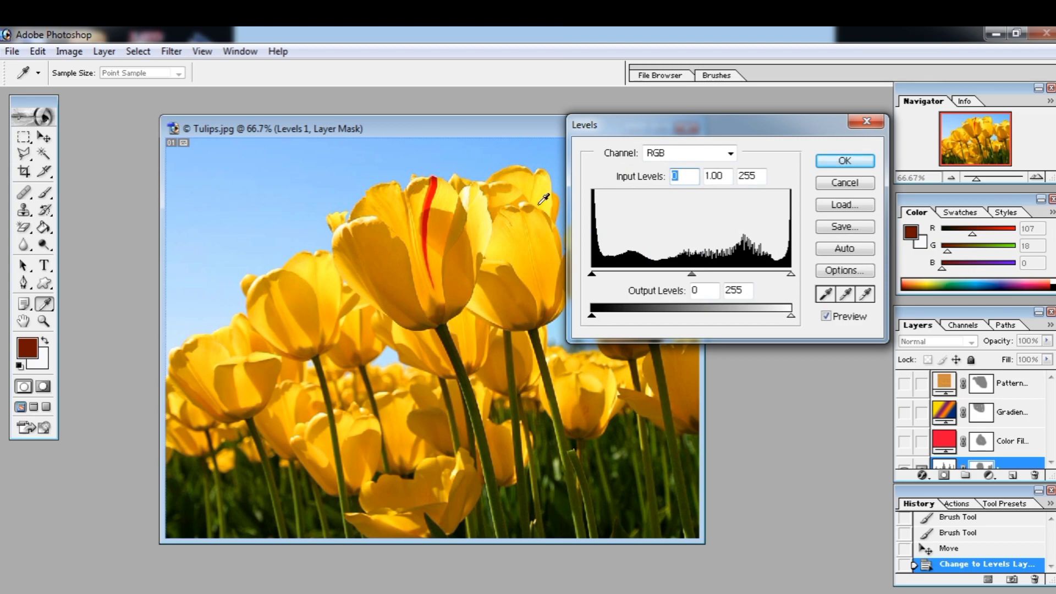
click(847, 184)
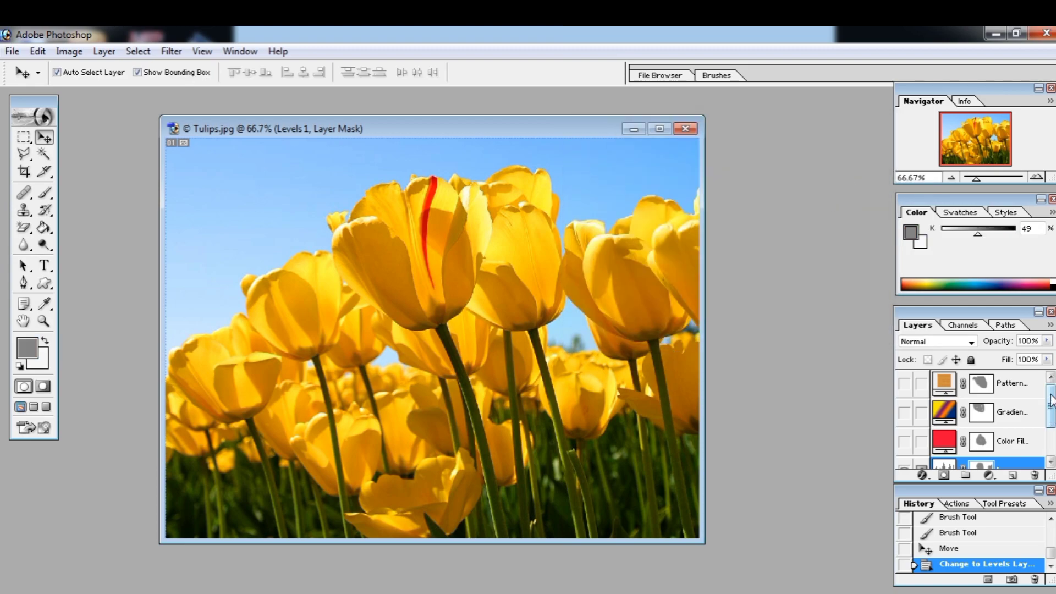
drag(1052, 420, 1052, 450)
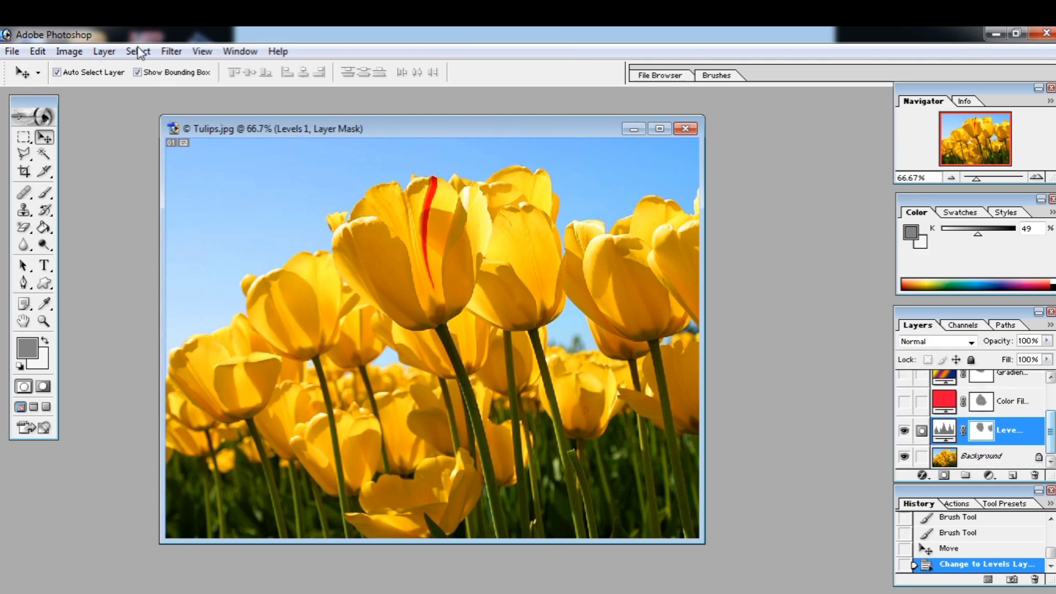
click(103, 51)
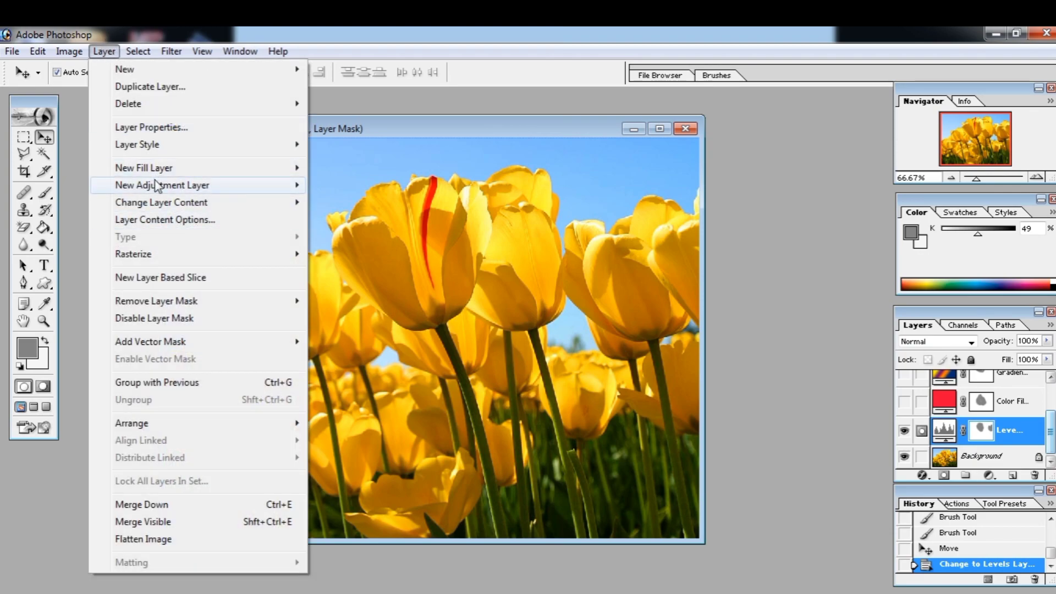
mouse_move(160, 203)
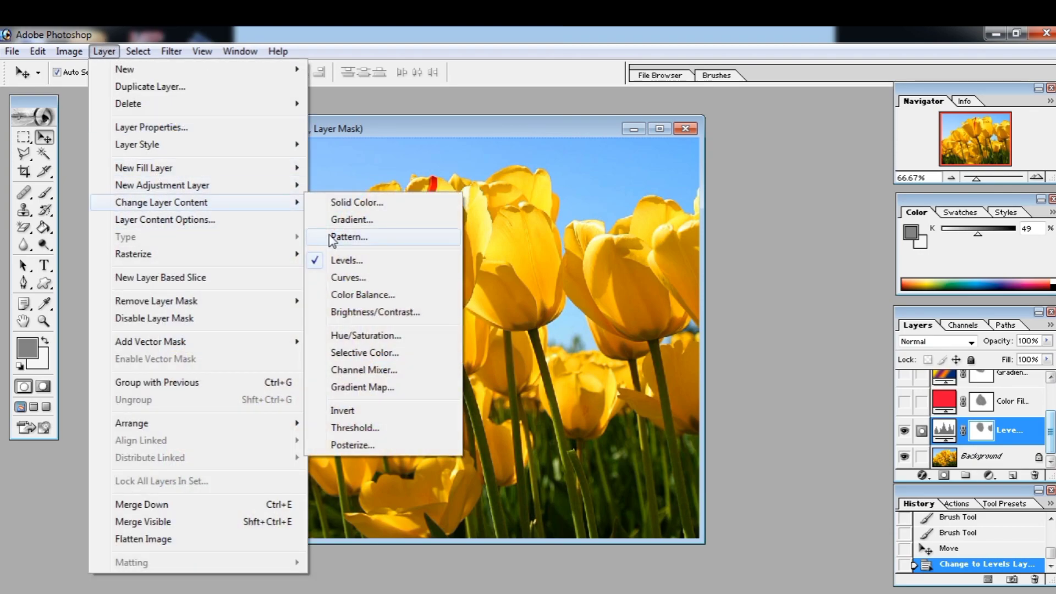
click(332, 237)
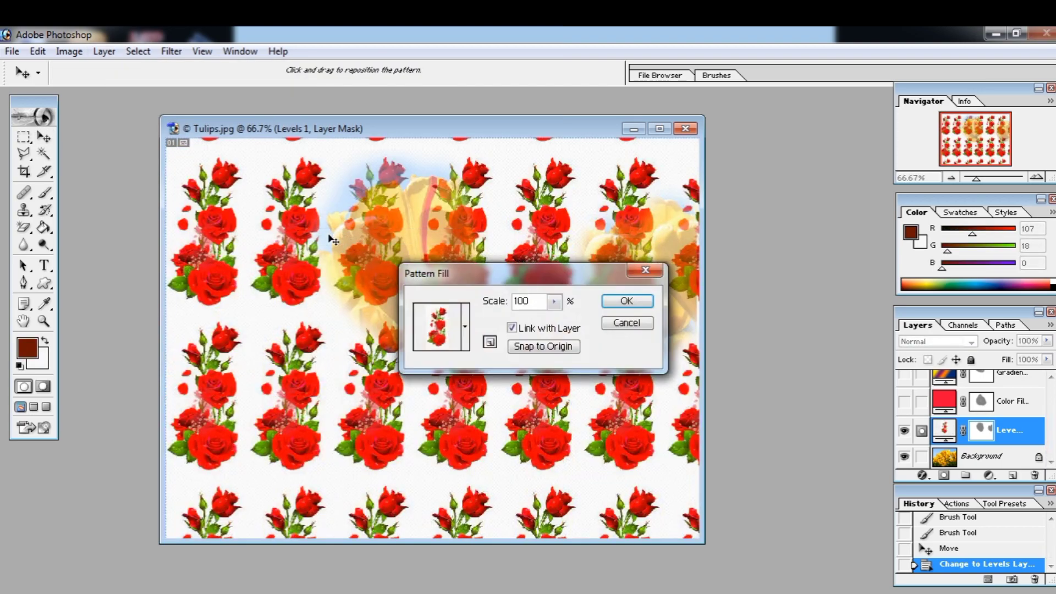
click(628, 322)
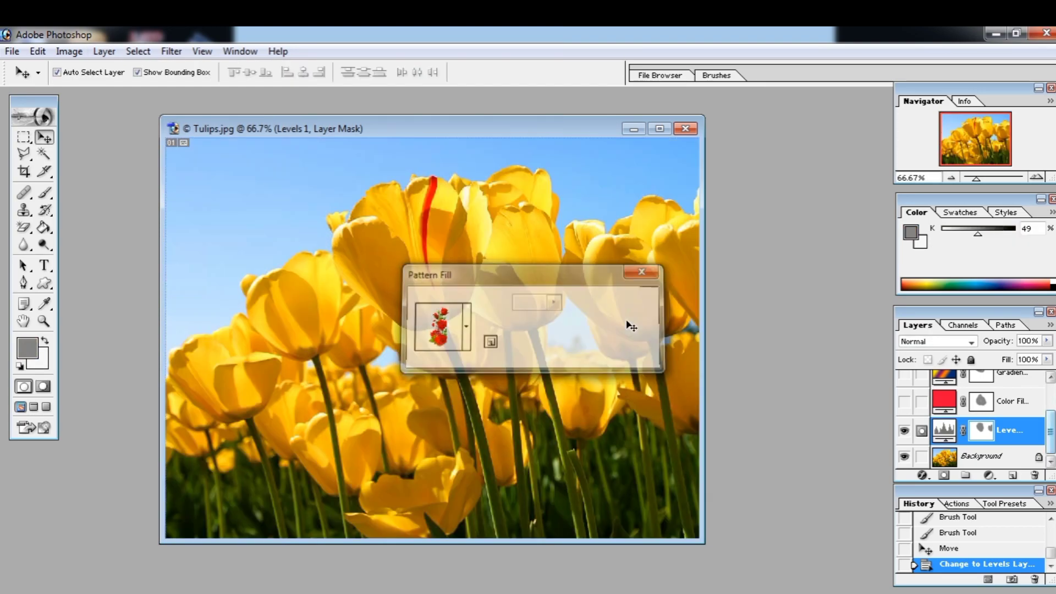
Change the Levels layer's content to Curves, with an RGB curve point at input 175 and output 85.
click(105, 53)
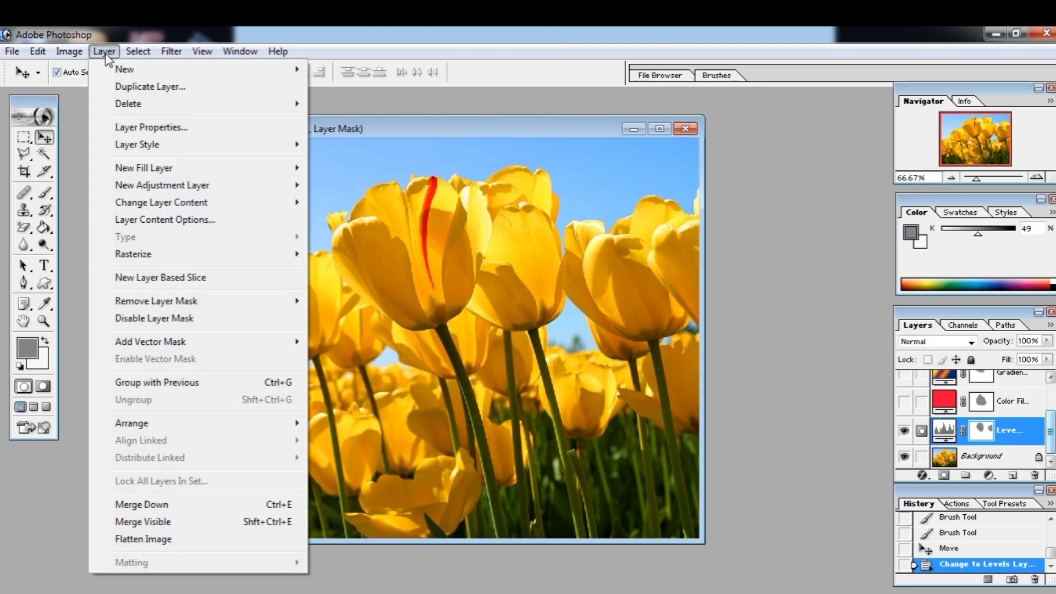
mouse_move(160, 208)
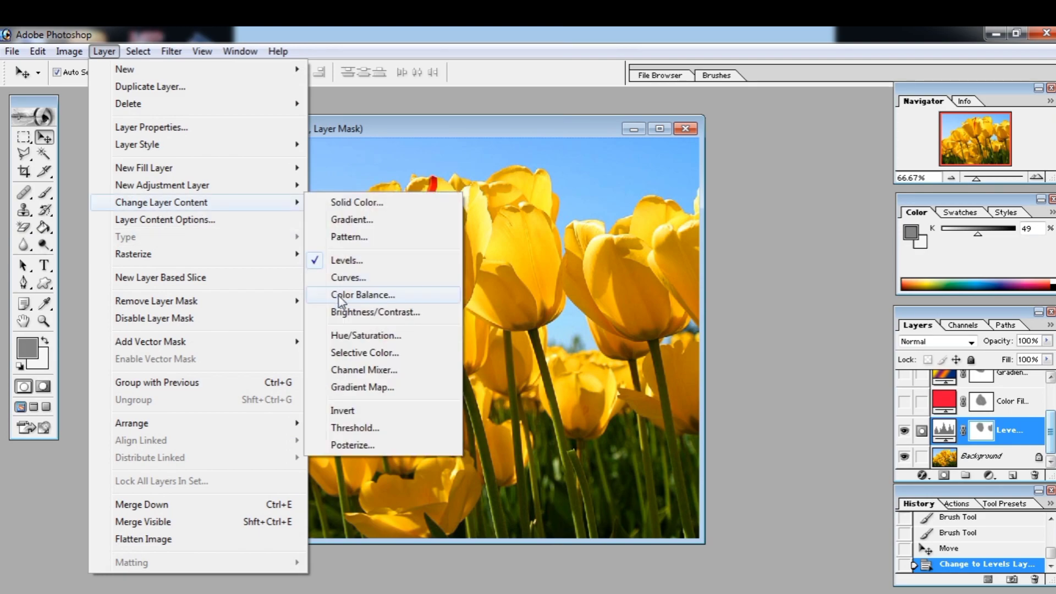
click(342, 277)
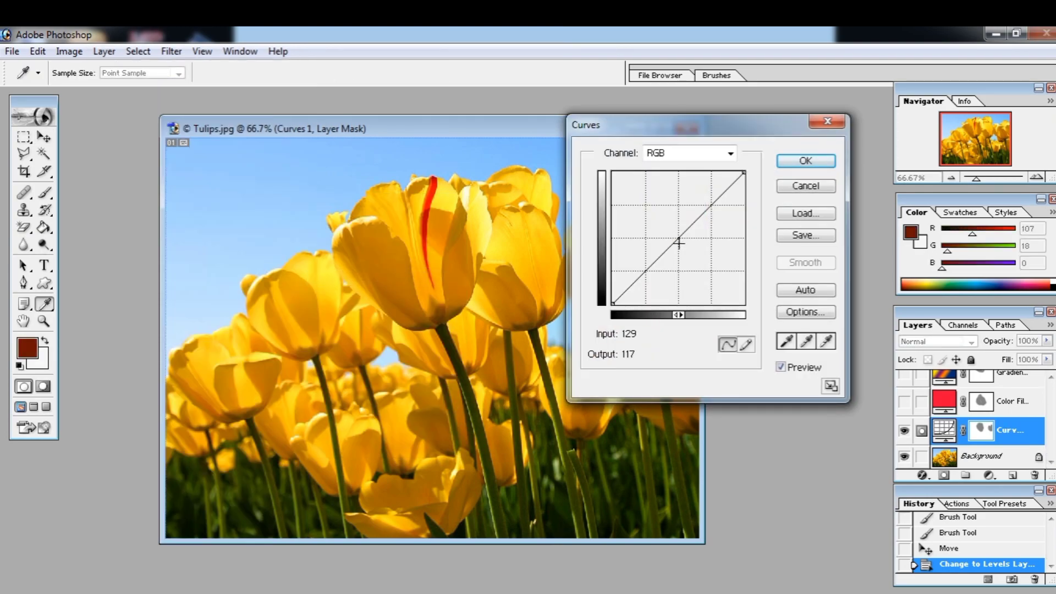
drag(678, 241, 703, 260)
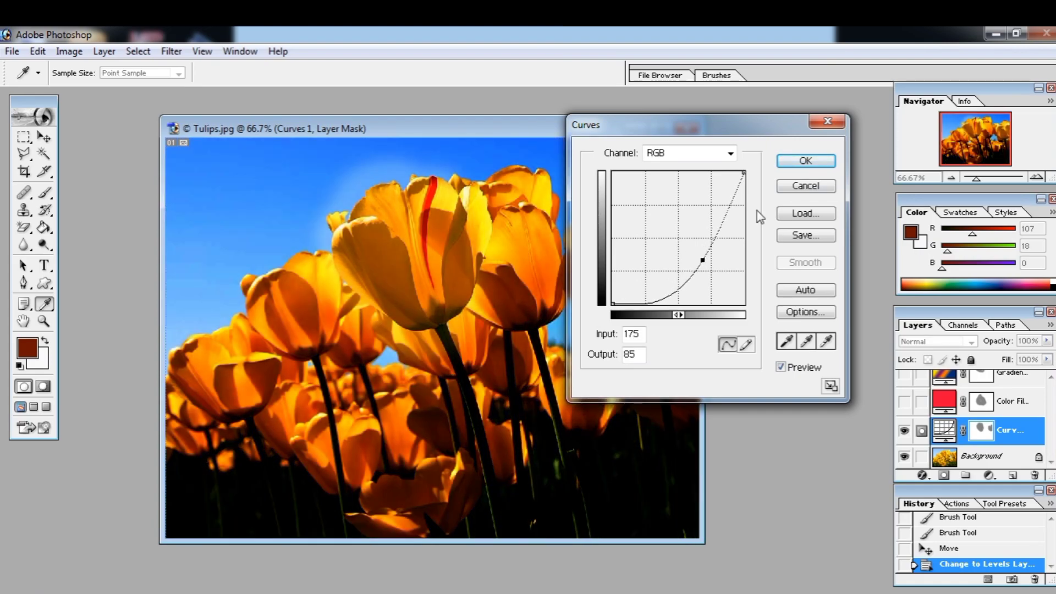
click(804, 161)
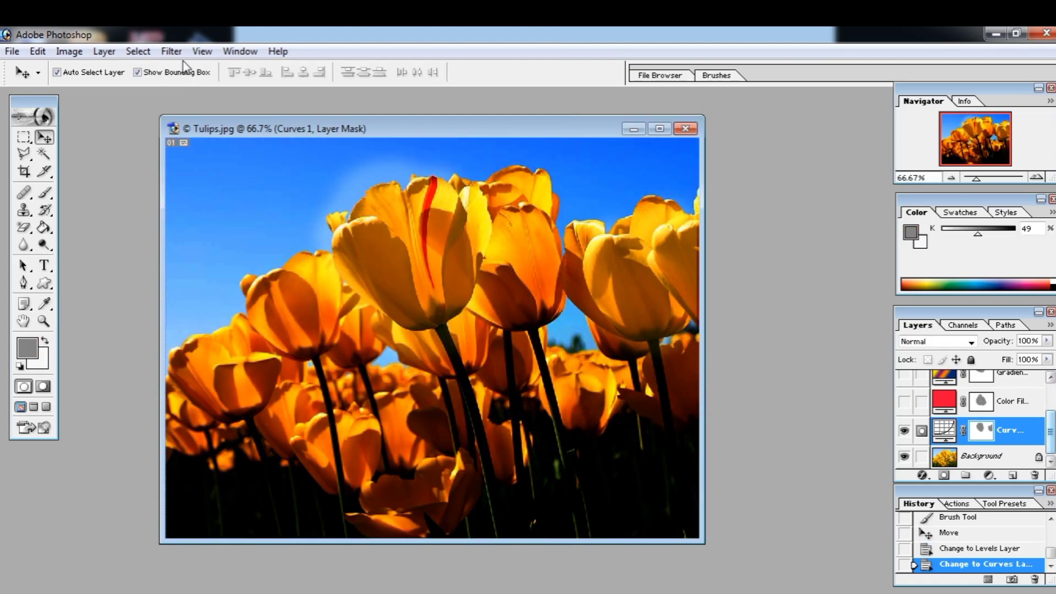
Edit the Curves layer's content options, moving the RGB curve point to input 52 and output 159.
click(107, 53)
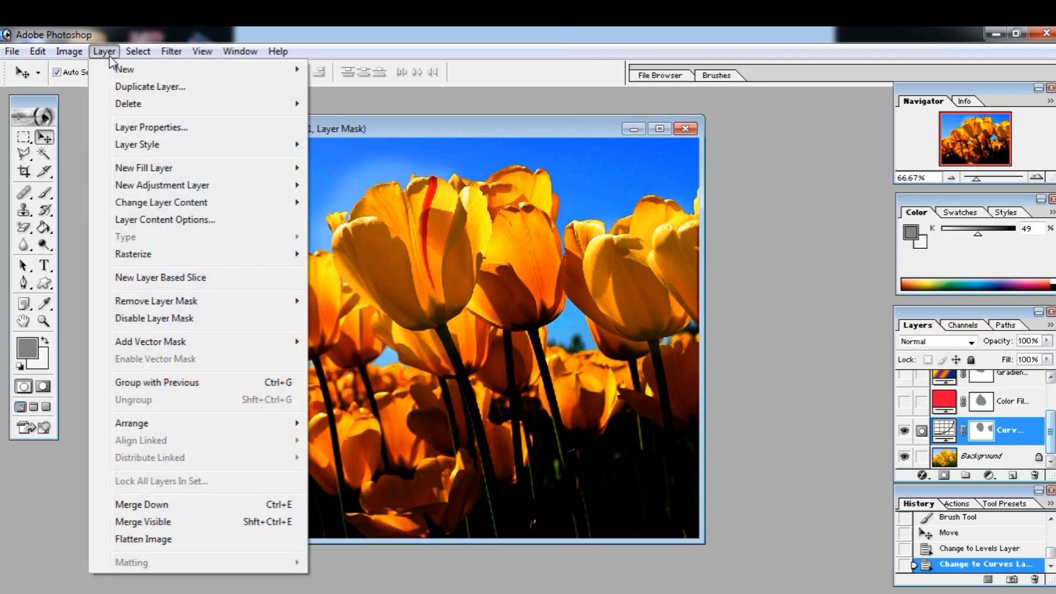
click(148, 221)
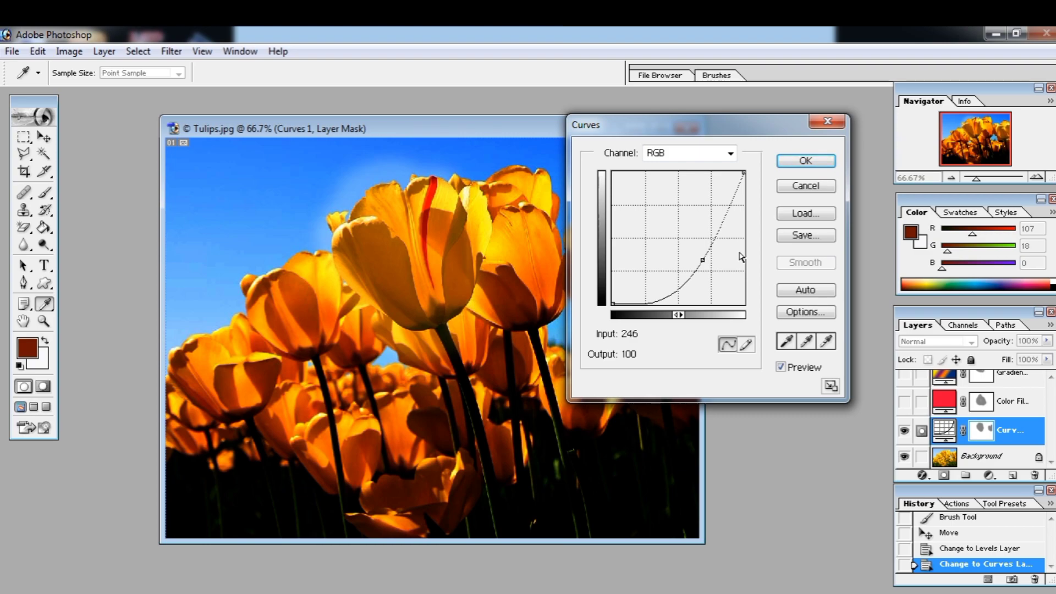
drag(704, 261, 639, 221)
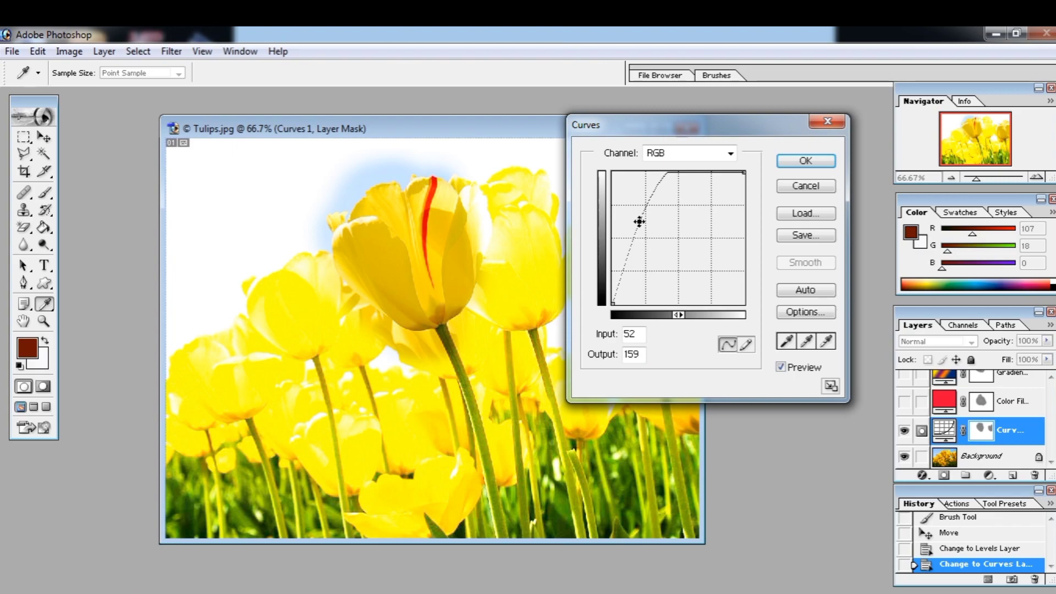
click(806, 161)
key(v)
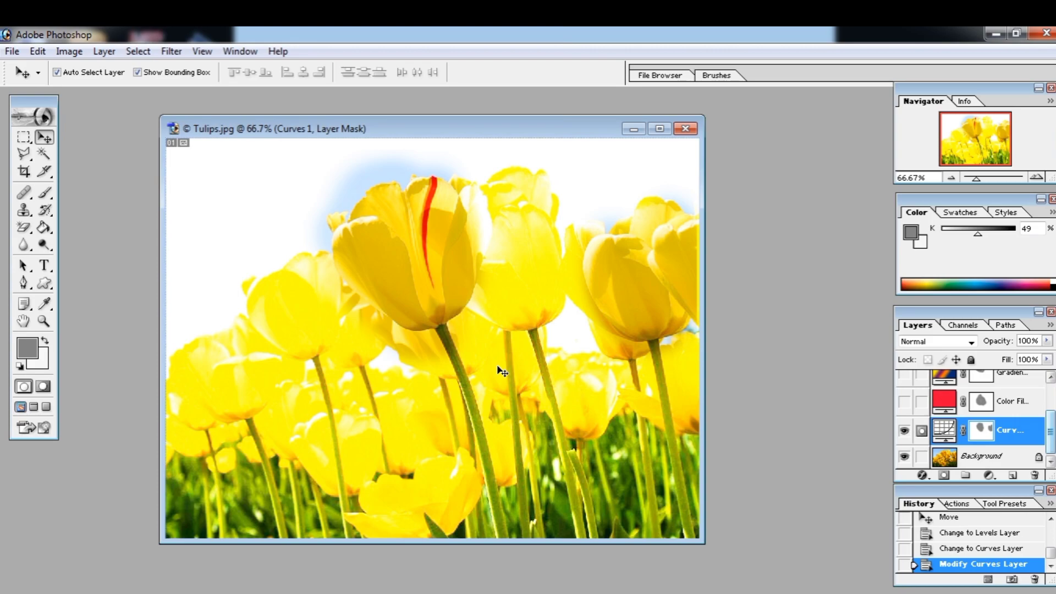
Reopen the Curves settings directly from the adjustment layer's thumbnail and accept them.
double_click(943, 433)
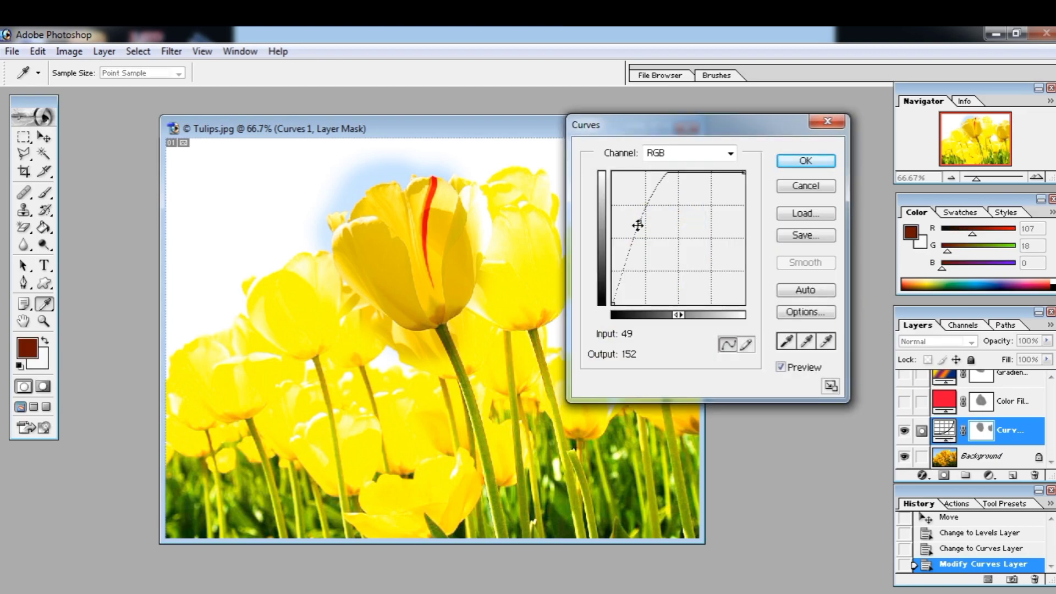
click(806, 160)
key(v)
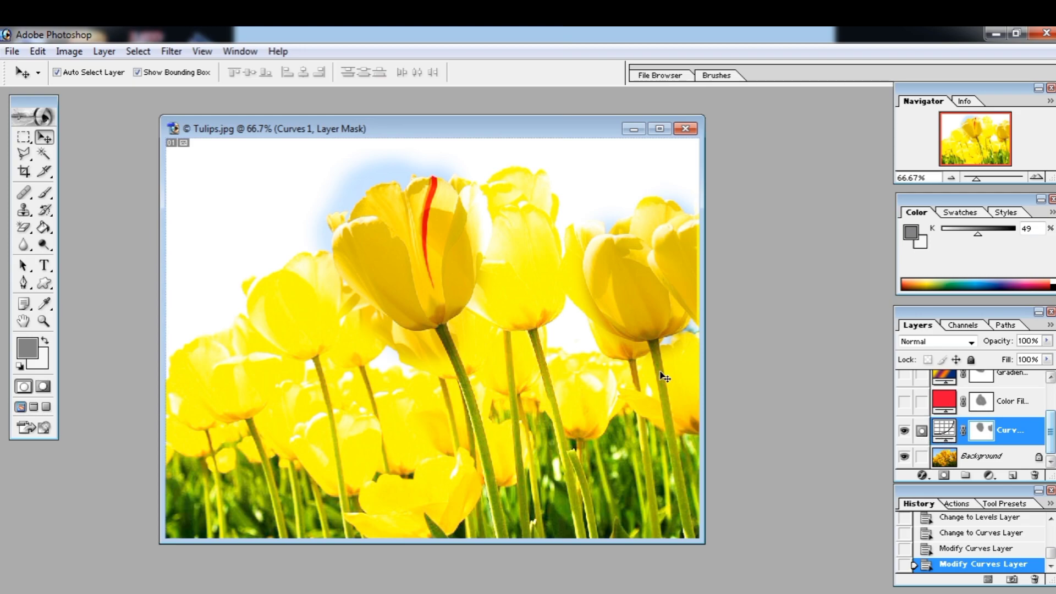
Review the Curves layer's curve through its layer content options and close the dialog without applying.
click(105, 51)
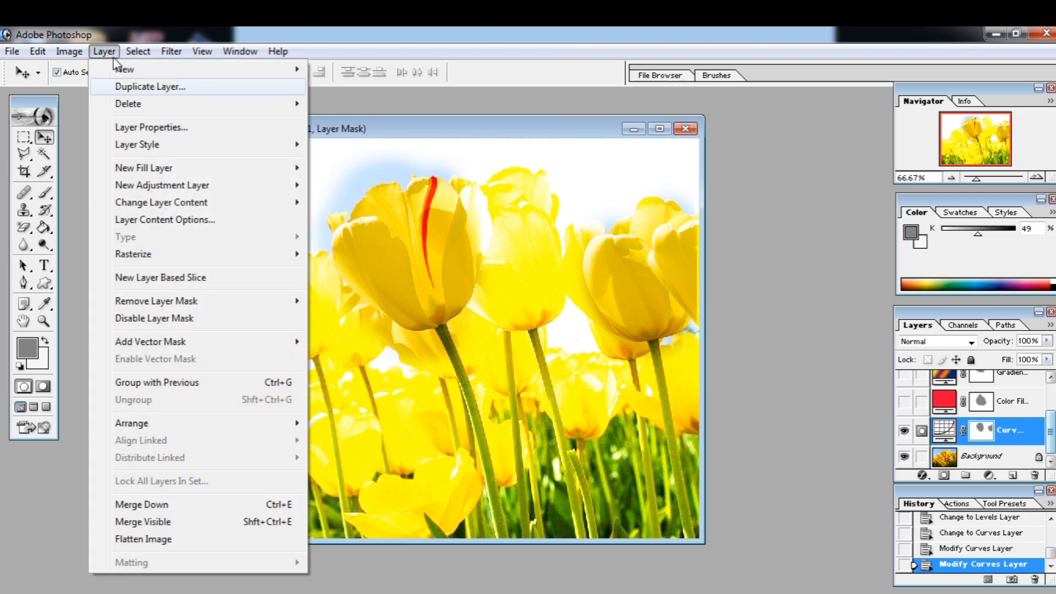
click(159, 230)
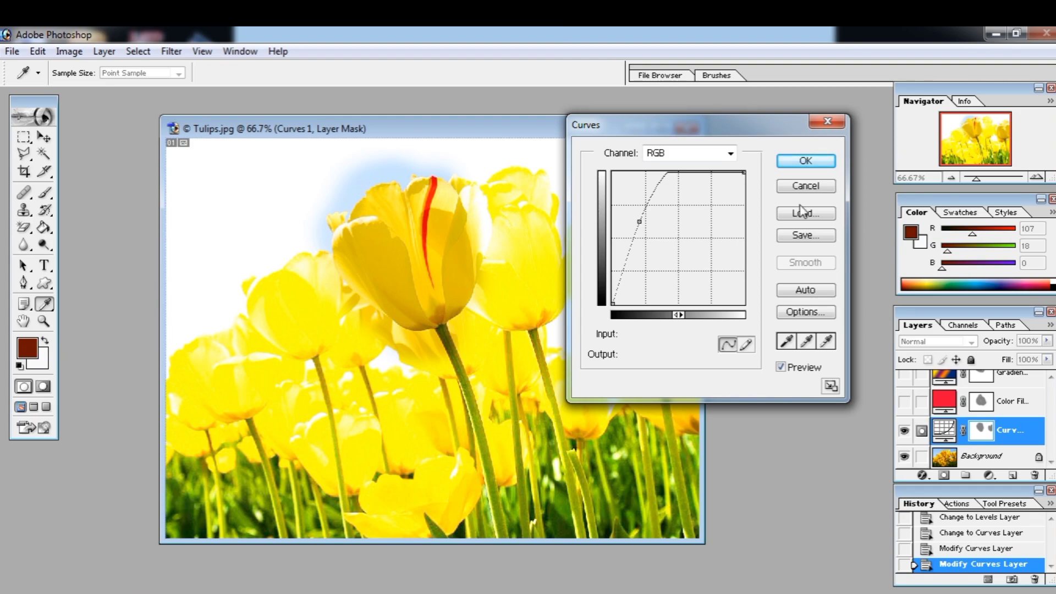
click(815, 190)
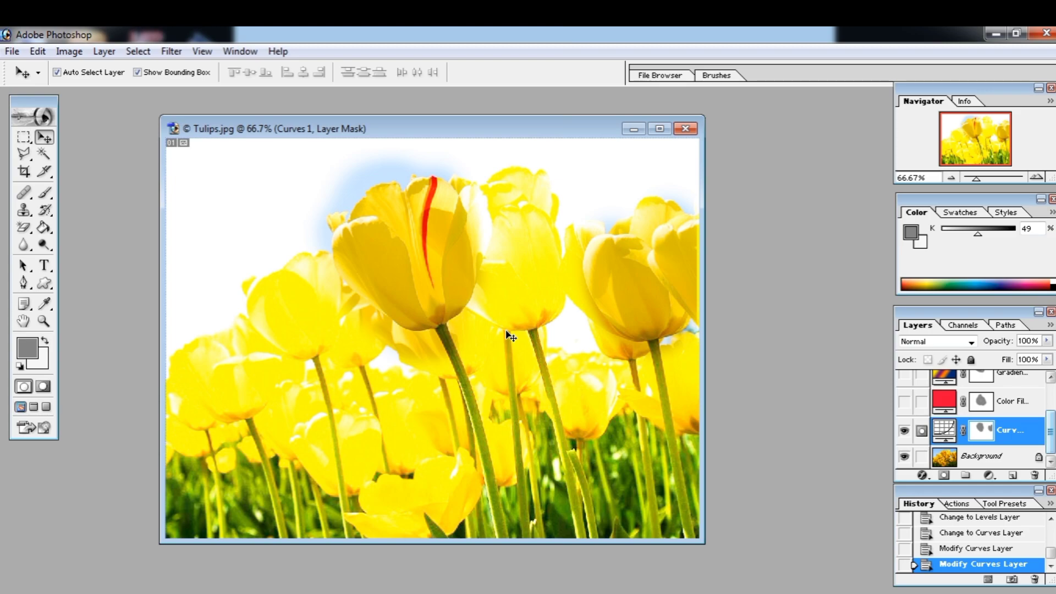
Close Tulips.jpg without saving the changes.
click(685, 128)
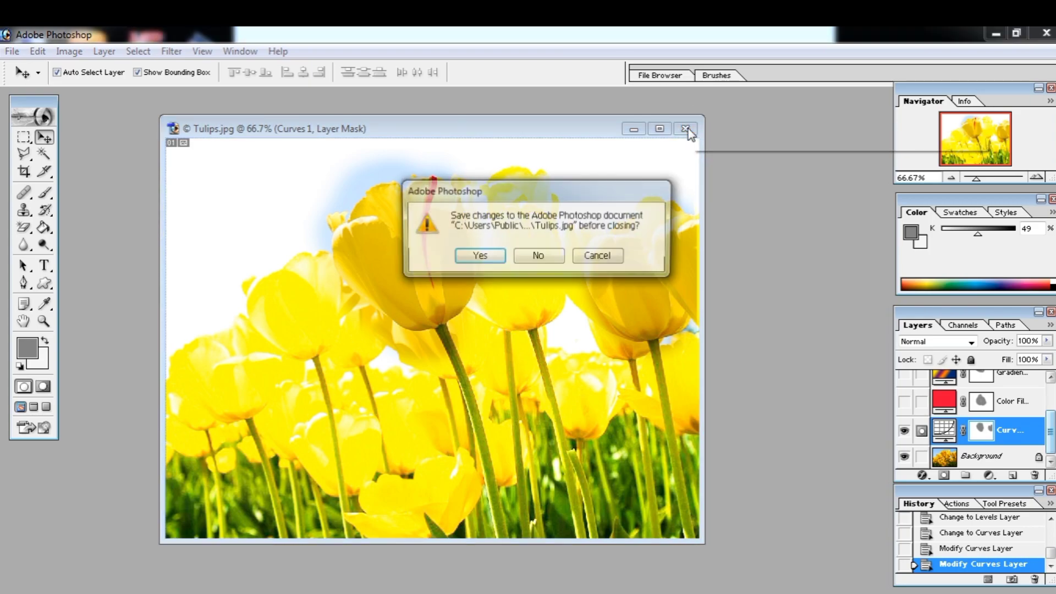
click(537, 257)
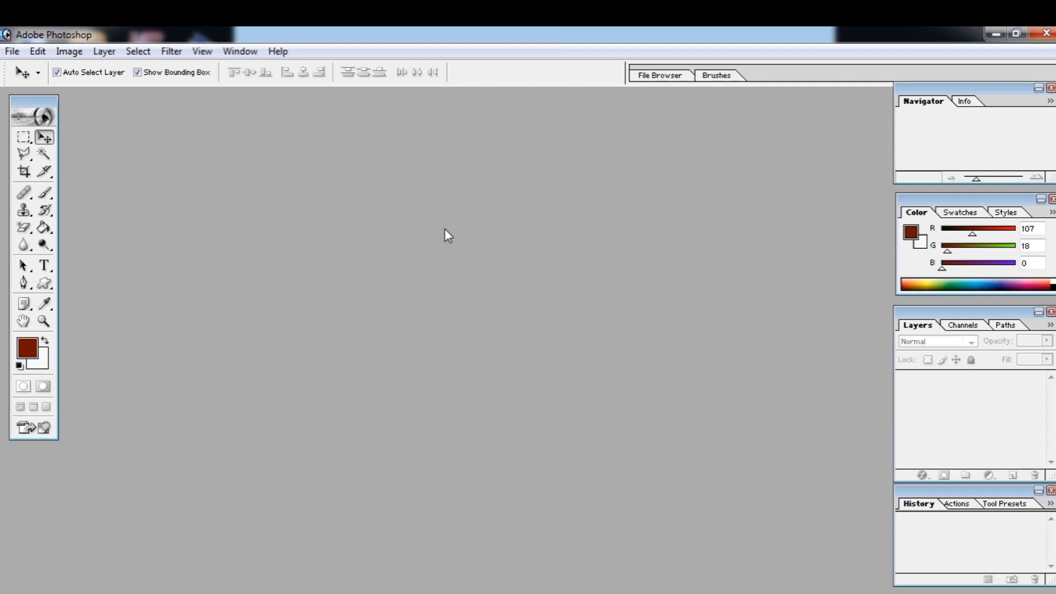
click(104, 51)
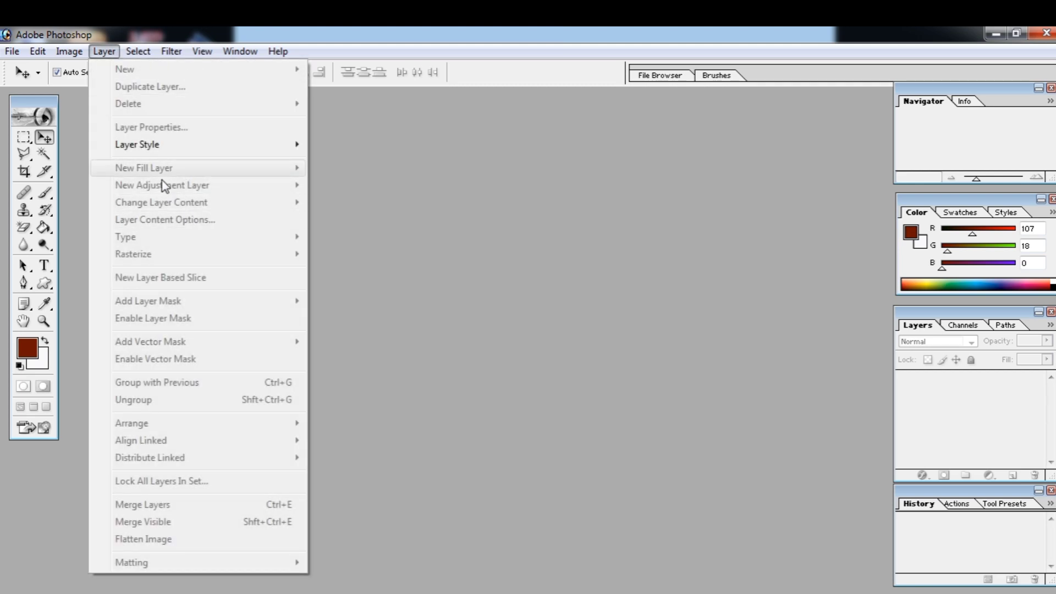